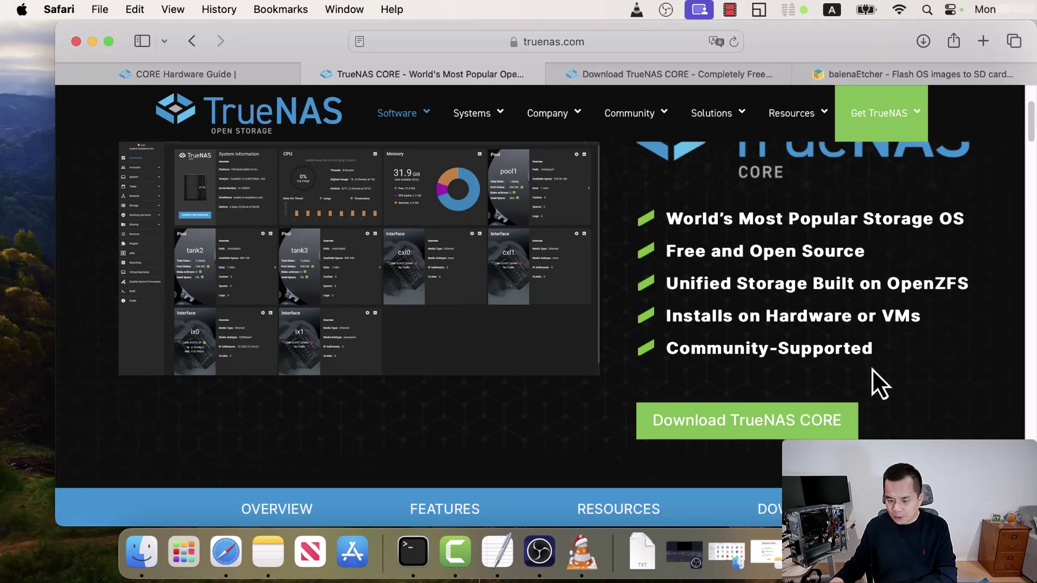
- Open the TrueNAS CORE download page and scroll to the community sign-up form
{"action": "left_click", "coordinate": [773, 432]}
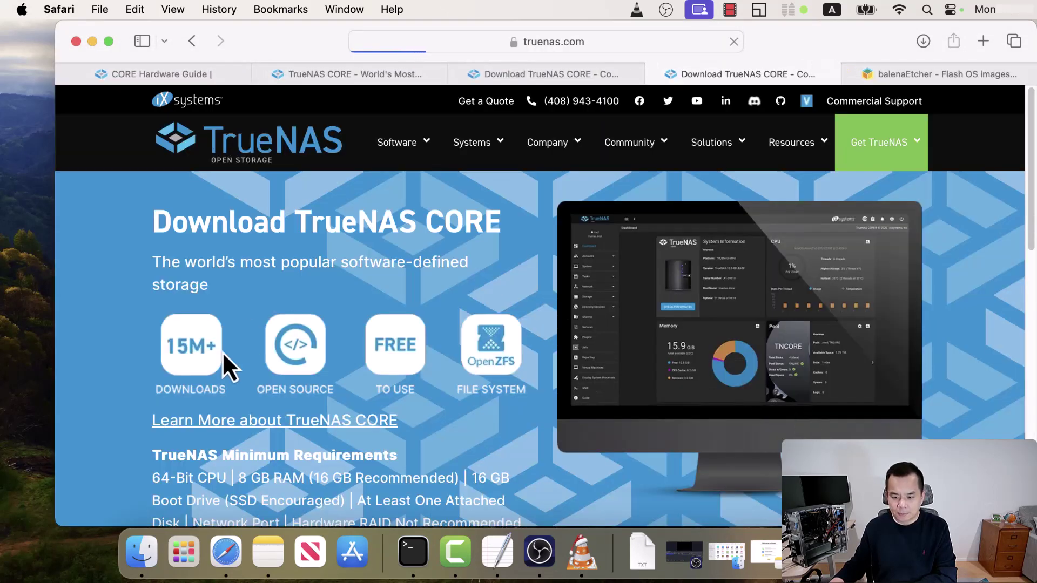
{"action": "scroll", "coordinate": [184, 337], "scroll_direction": "down", "scroll_amount": 1}
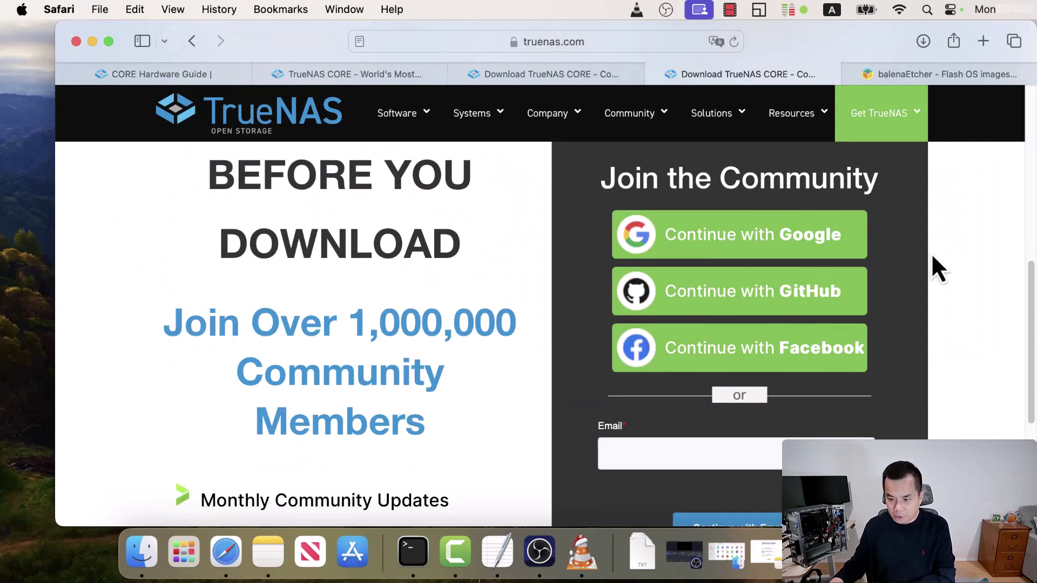
{"action": "scroll", "coordinate": [583, 437], "scroll_direction": "down", "scroll_amount": 3}
{"action": "scroll", "coordinate": [583, 437], "scroll_direction": "up", "scroll_amount": 5}
{"action": "scroll", "coordinate": [583, 436], "scroll_direction": "down", "scroll_amount": 7}
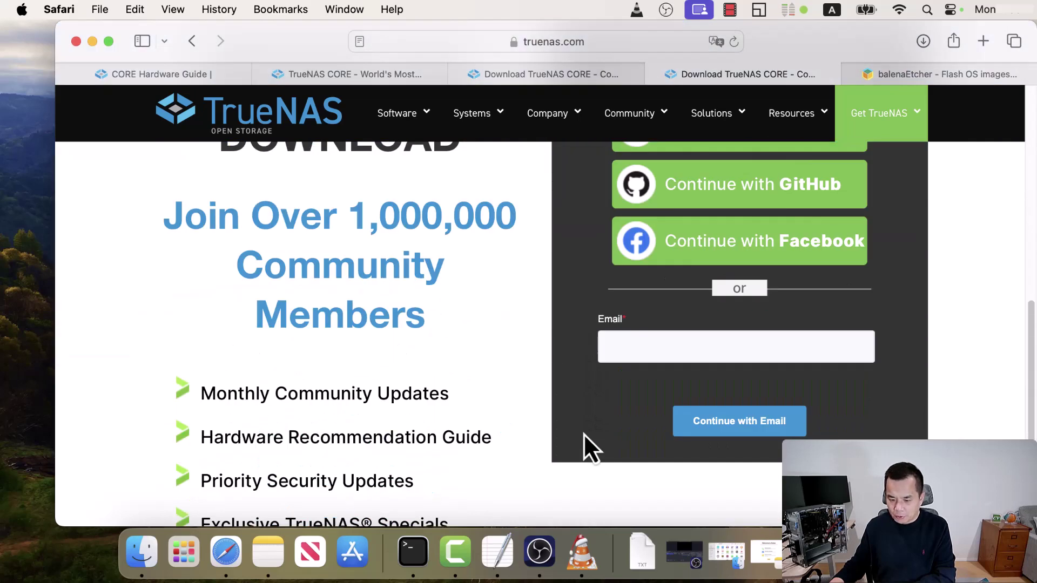
{"action": "scroll", "coordinate": [588, 443], "scroll_direction": "down", "scroll_amount": 3}
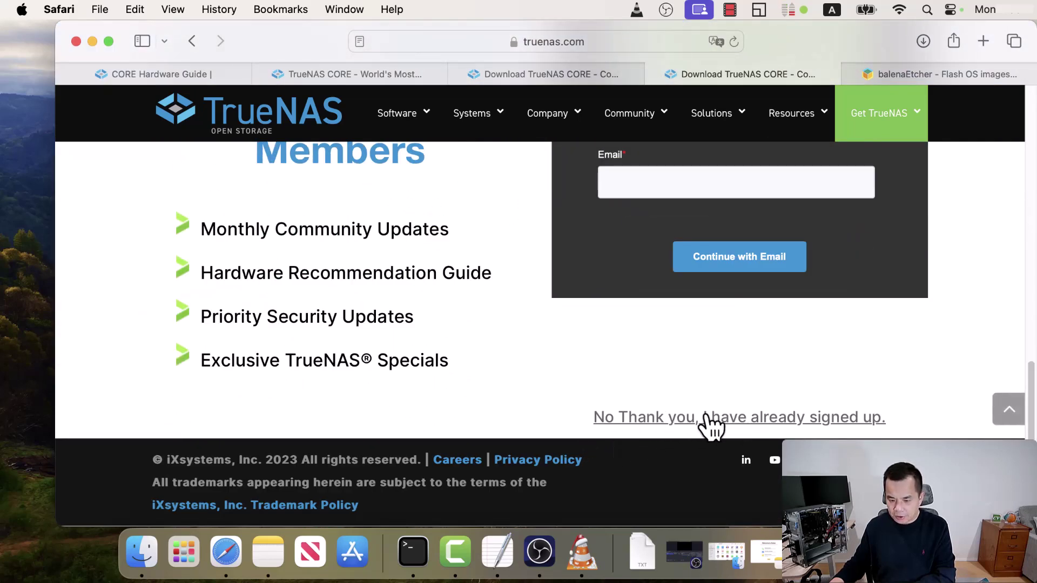
- Skip the sign-up form and scroll to the TrueNAS CORE 13.0-U6.1 Download button
{"action": "left_click", "coordinate": [799, 426]}
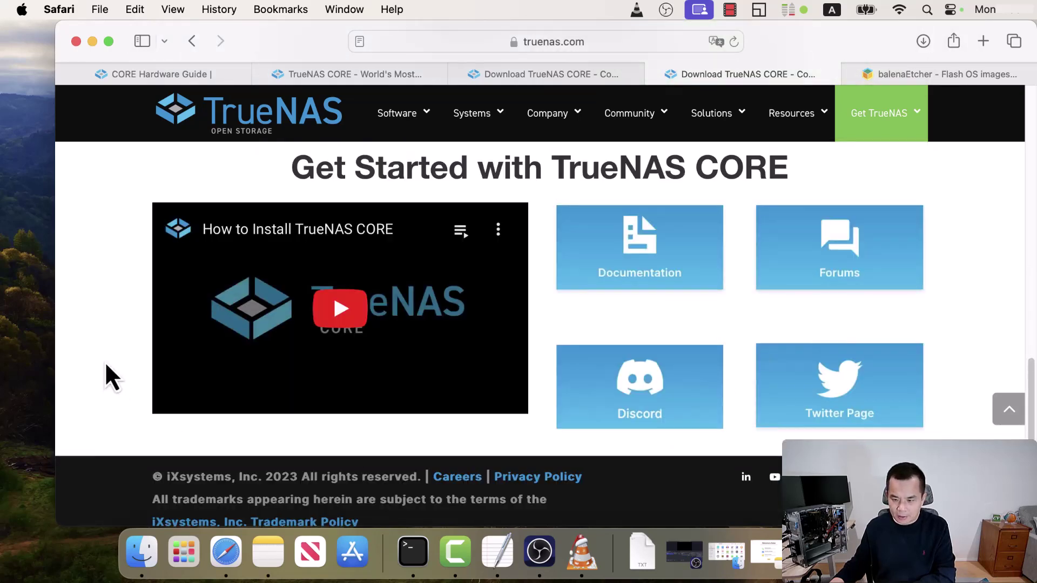
{"action": "scroll", "coordinate": [106, 363], "scroll_direction": "down", "scroll_amount": 1}
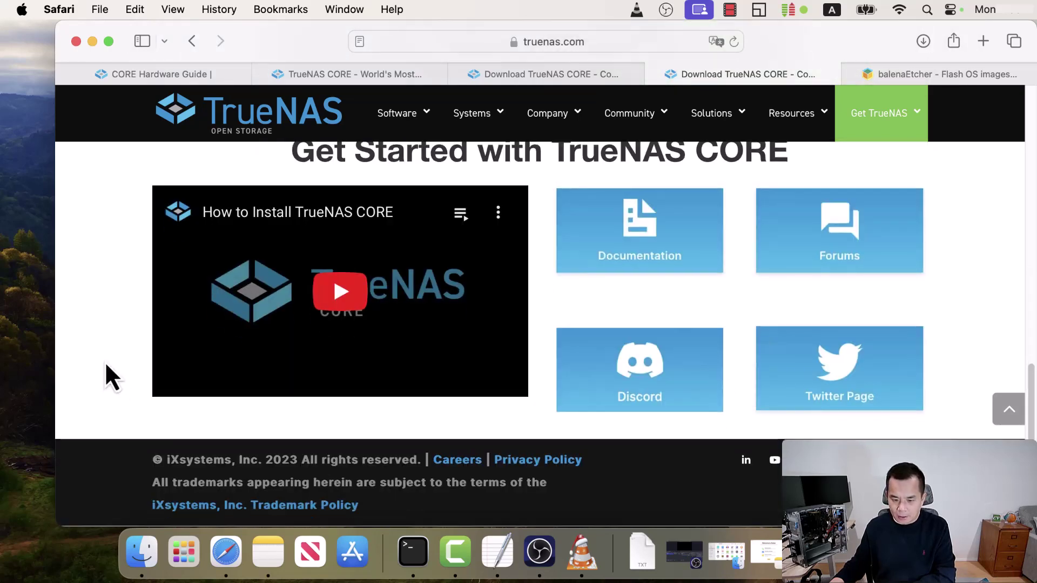
{"action": "scroll", "coordinate": [105, 360], "scroll_direction": "up", "scroll_amount": 12}
{"action": "scroll", "coordinate": [106, 360], "scroll_direction": "down", "scroll_amount": 3}
{"action": "scroll", "coordinate": [106, 361], "scroll_direction": "down", "scroll_amount": 1}
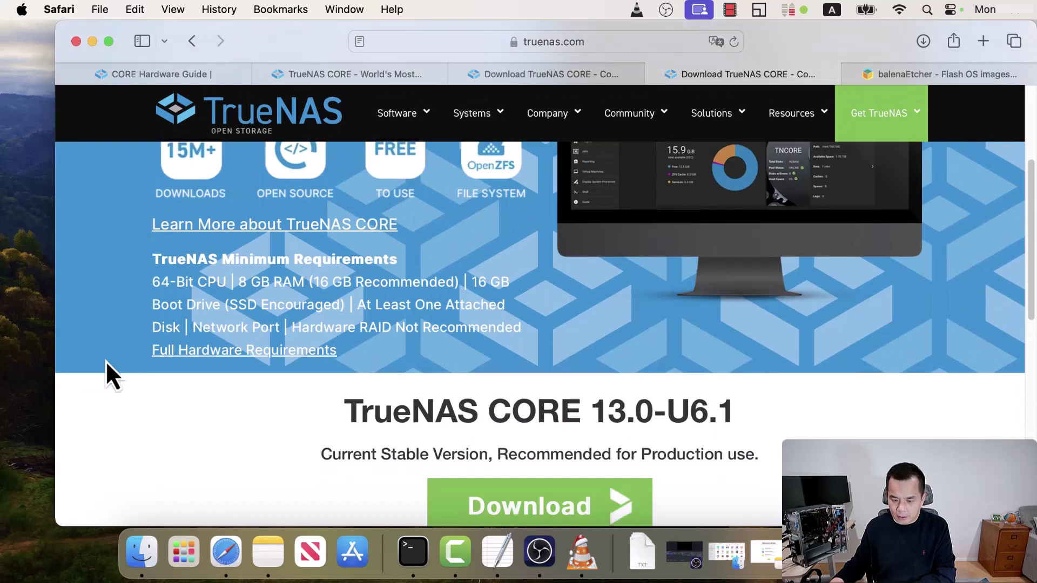
{"action": "scroll", "coordinate": [105, 361], "scroll_direction": "down", "scroll_amount": 1}
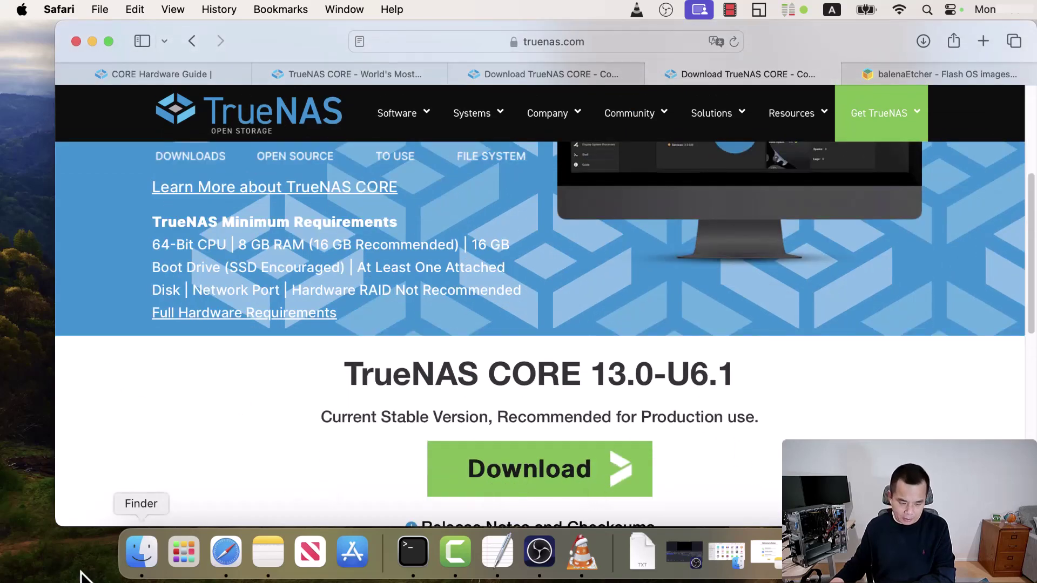
- Confirm TrueNAS-13.0-U6.1.iso and balenaEtcher-1.18.11.dmg are in Downloads, then return to balenaEtcher's site
{"action": "left_click", "coordinate": [143, 554]}
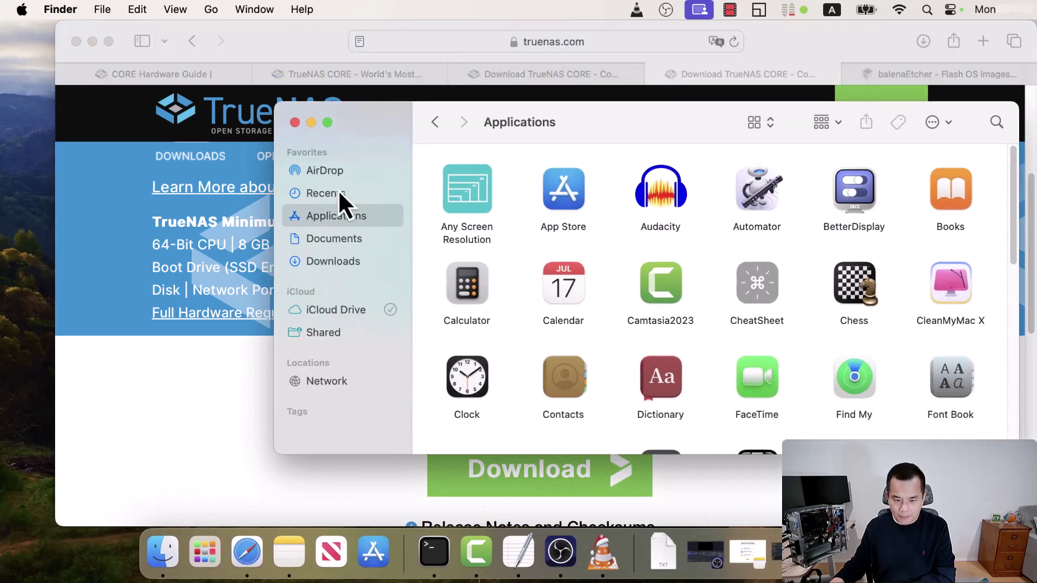
{"action": "left_click", "coordinate": [131, 457]}
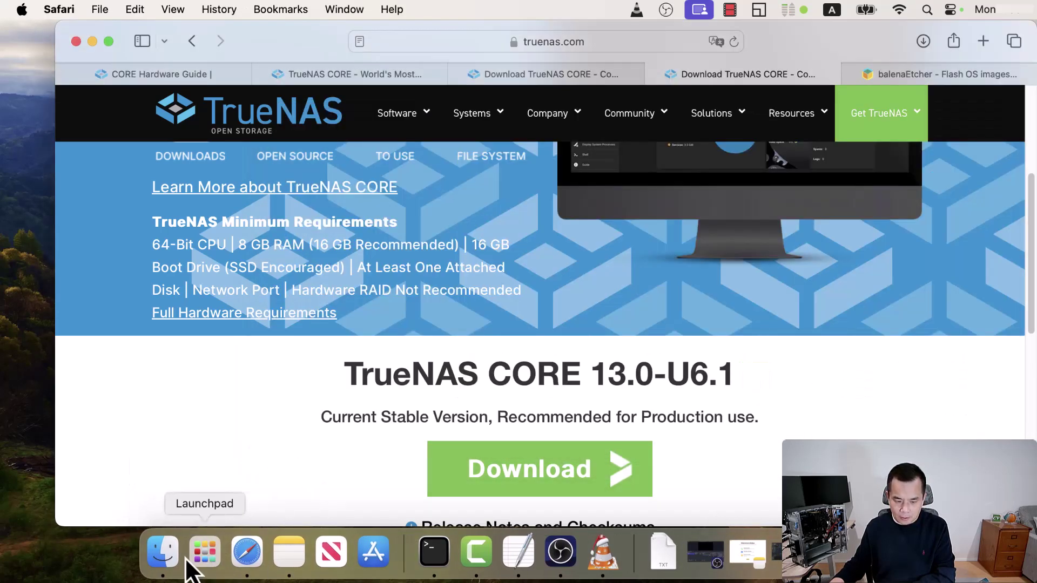
{"action": "left_click", "coordinate": [162, 552]}
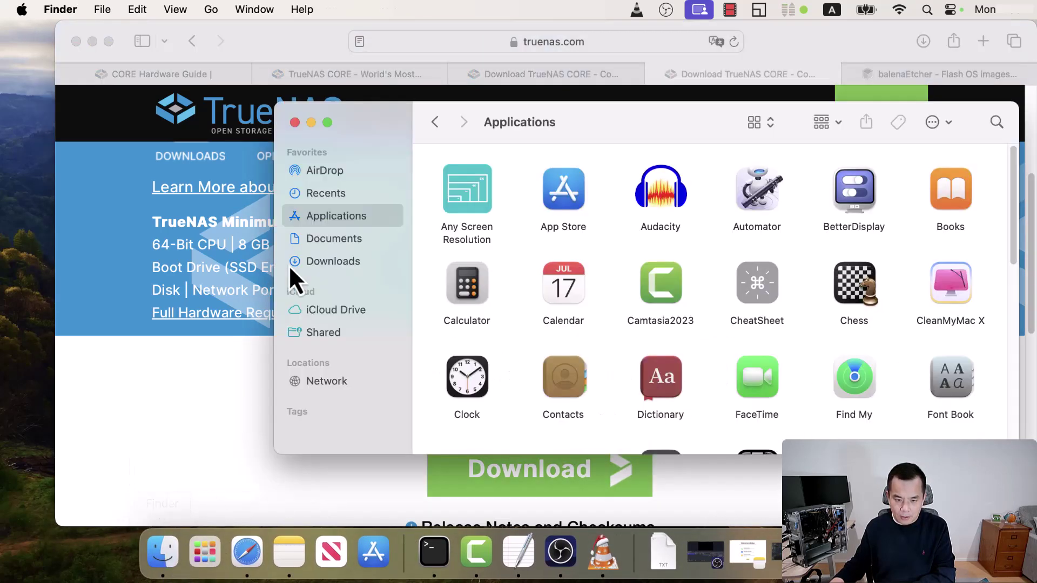
{"action": "left_click", "coordinate": [346, 264]}
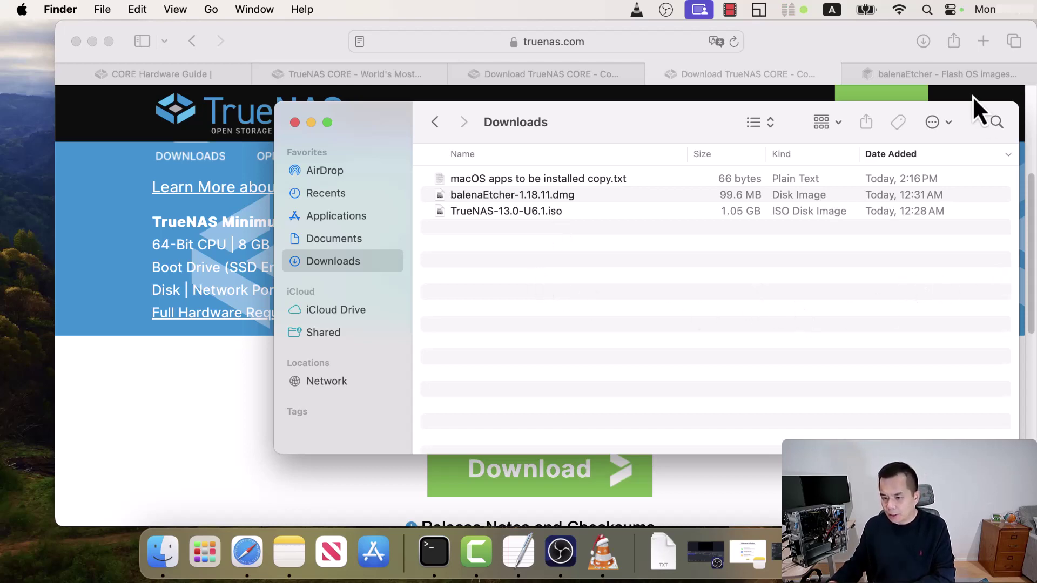
{"action": "left_click", "coordinate": [949, 79]}
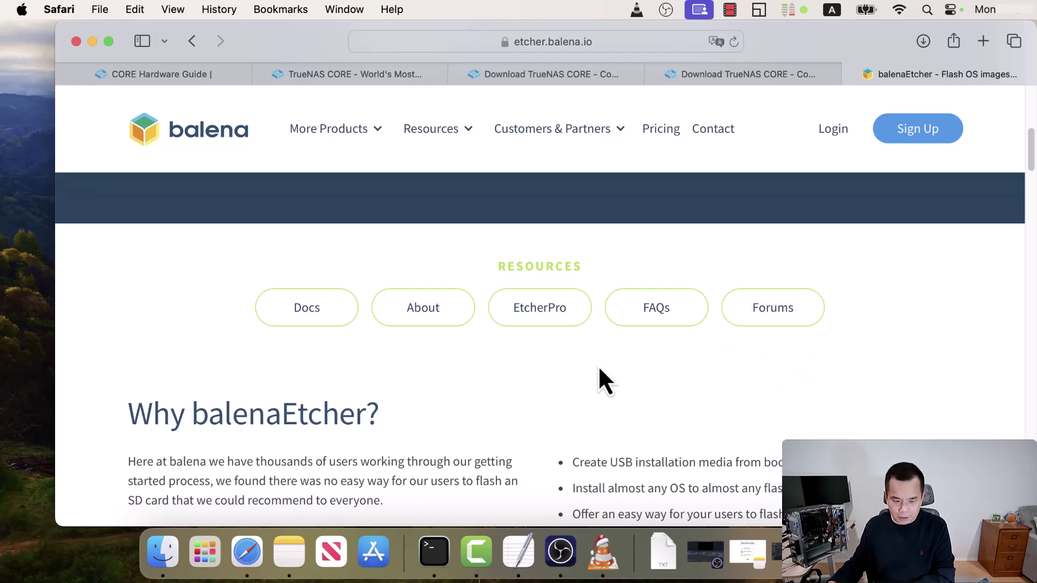
- Scroll etcher.balena.io down to the Download Etcher table with macOS, Windows and Linux builds
{"action": "scroll", "coordinate": [675, 363], "scroll_direction": "down", "scroll_amount": 10}
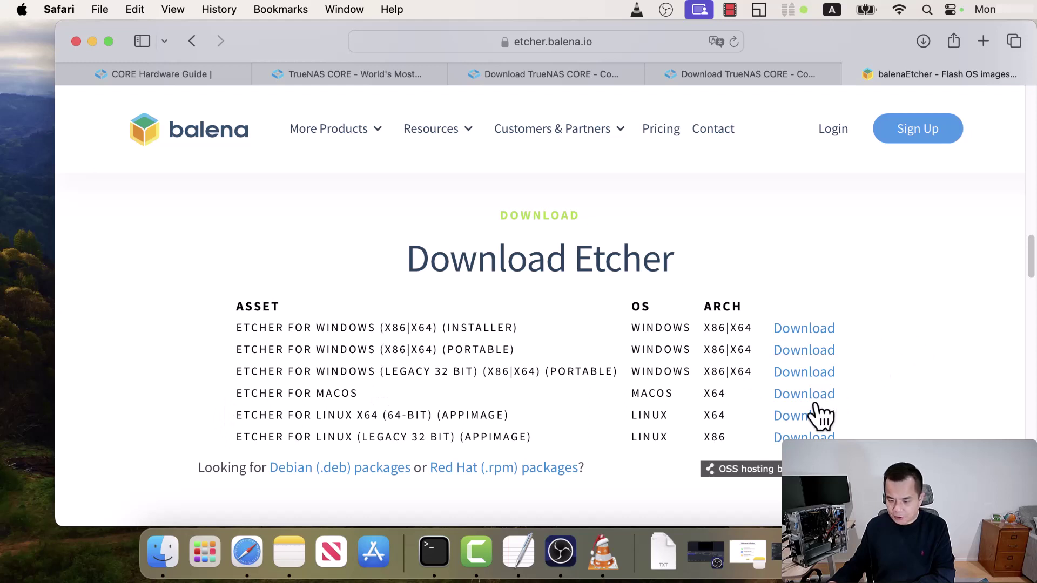
- Mount the balenaEtcher disk image and copy balenaEtcher into the Applications folder
{"action": "left_click", "coordinate": [163, 554]}
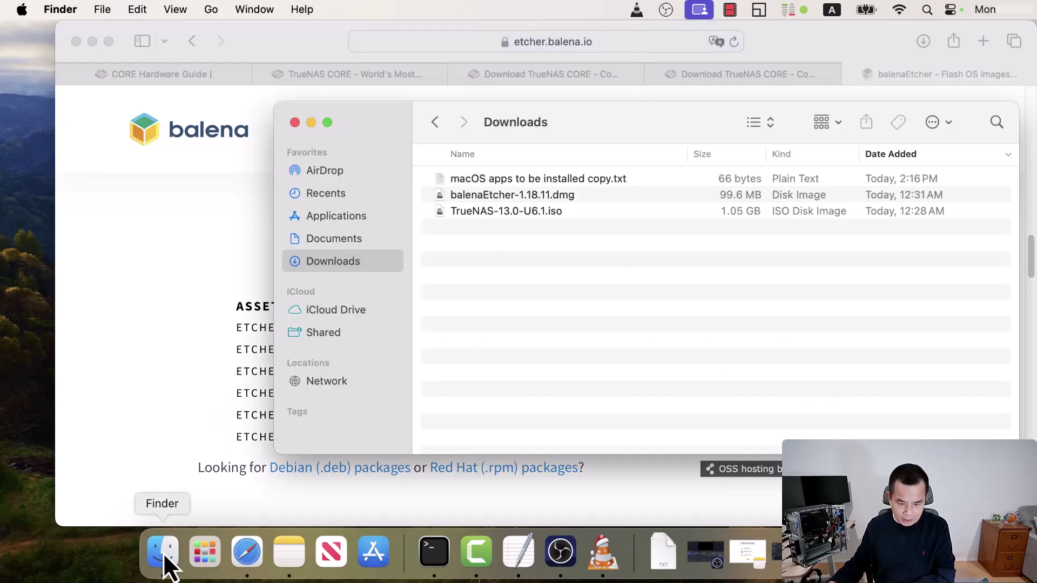
{"action": "double_click", "coordinate": [524, 194]}
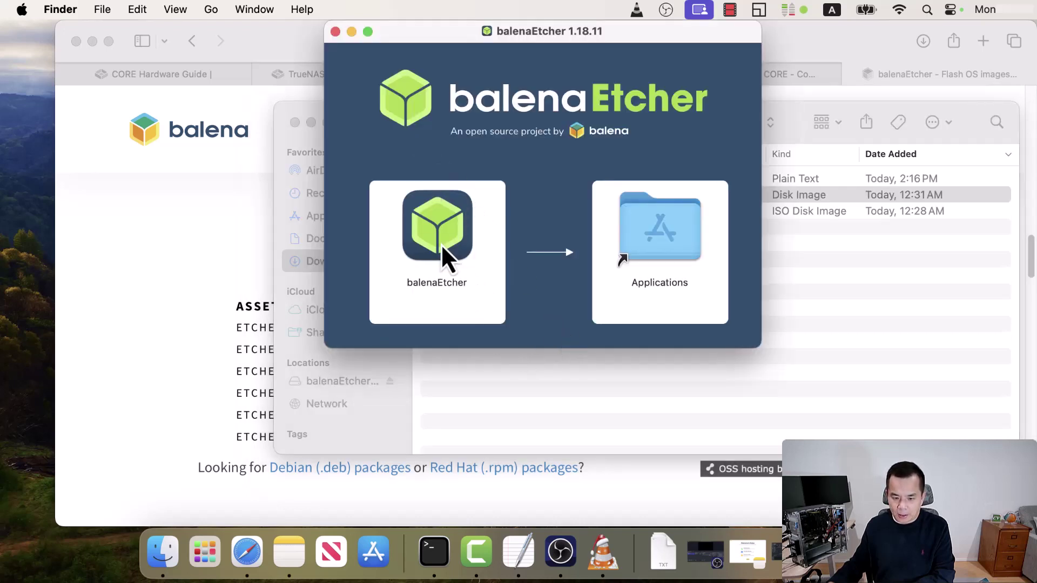
{"action": "left_click", "coordinate": [438, 235]}
{"action": "left_click_drag", "start_coordinate": [579, 222], "coordinate": [590, 245]}
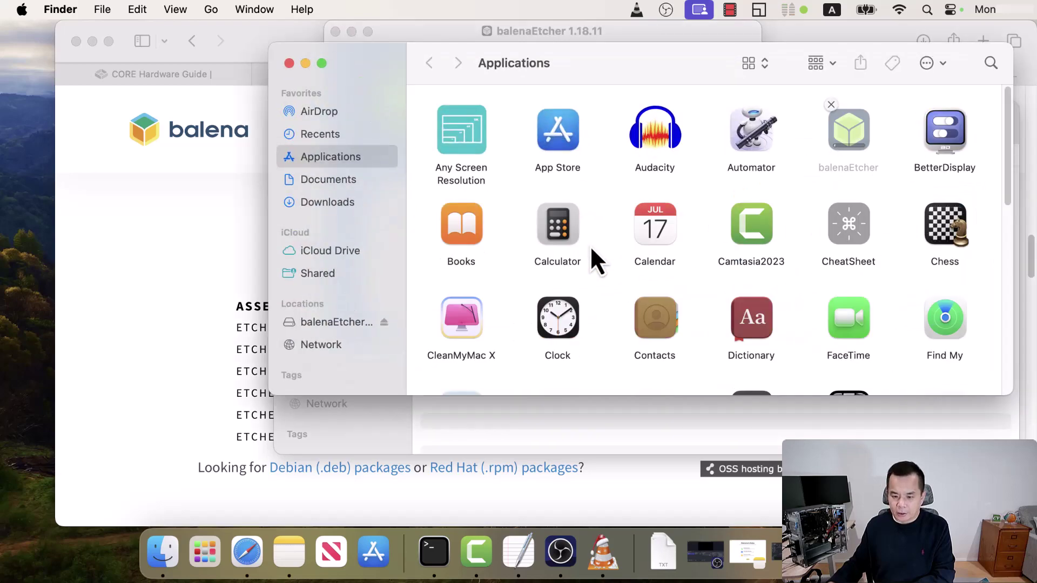
{"action": "scroll", "coordinate": [799, 282], "scroll_direction": "down", "scroll_amount": 3}
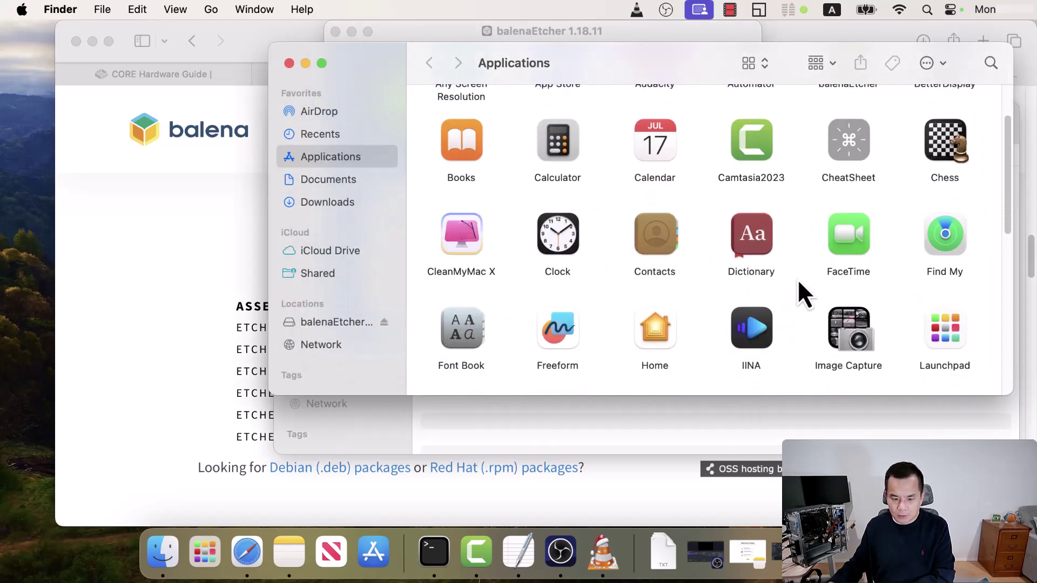
- Launch balenaEtcher from Launchpad and allow the downloaded app to open
{"action": "left_click", "coordinate": [206, 548]}
{"action": "left_click_drag", "start_coordinate": [964, 381], "coordinate": [244, 356]}
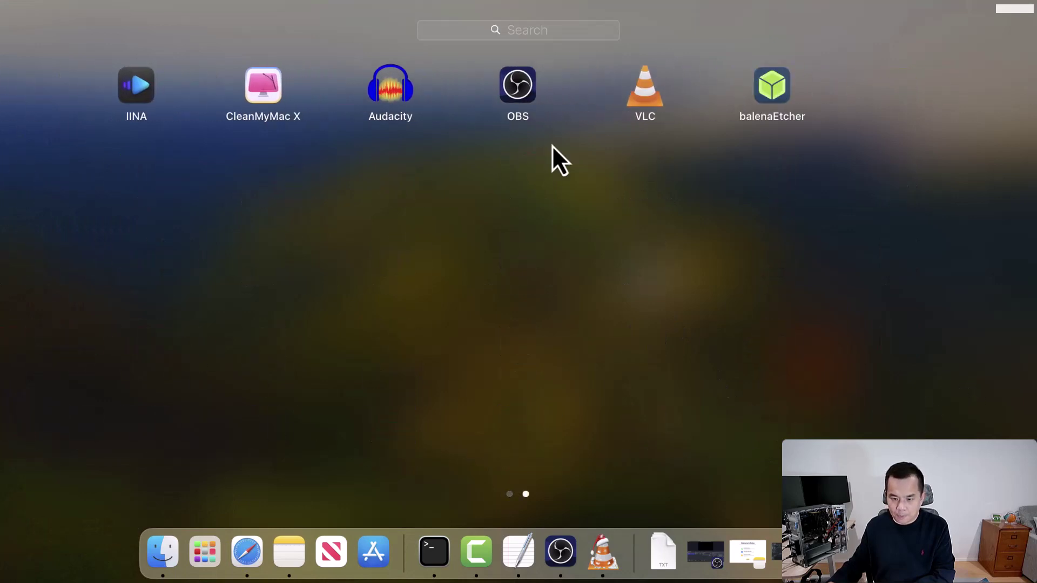
{"action": "left_click", "coordinate": [771, 87]}
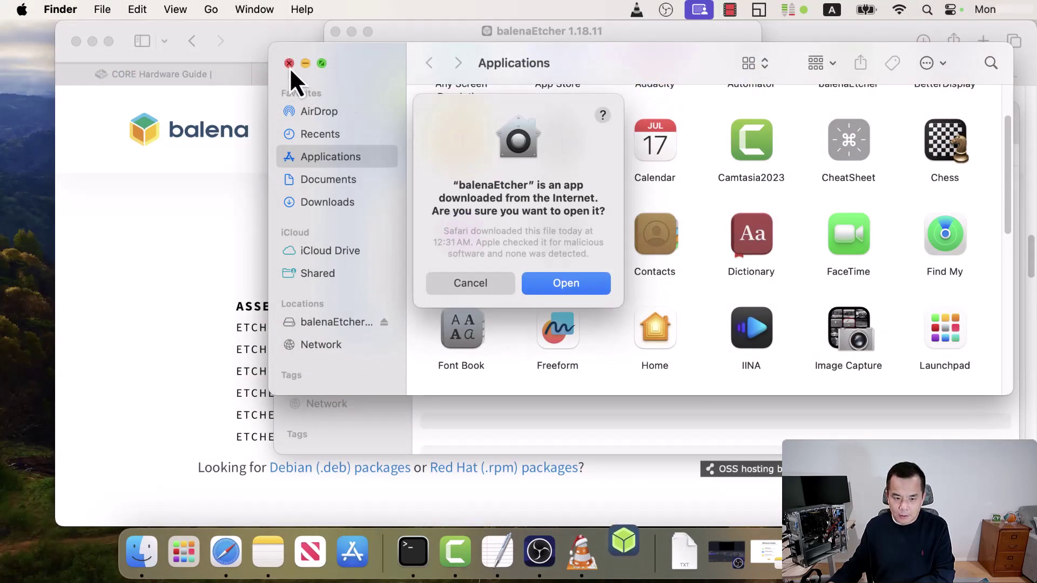
{"action": "left_click", "coordinate": [289, 64]}
{"action": "left_click", "coordinate": [566, 289]}
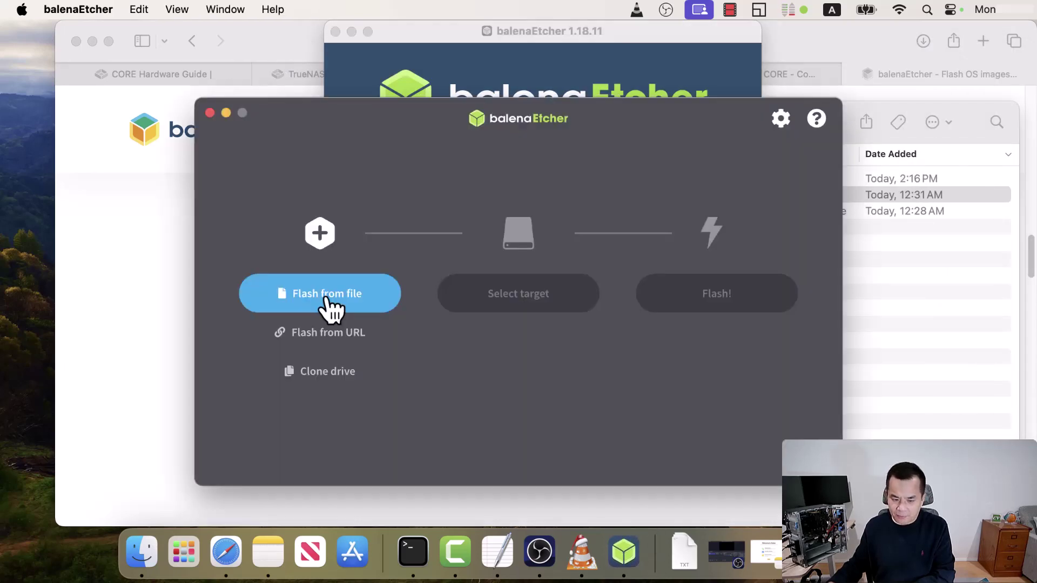
- Select TrueNAS-13.0-U6.1.iso as the image and the 31 GB PNY USB drive as target
{"action": "left_click", "coordinate": [327, 297]}
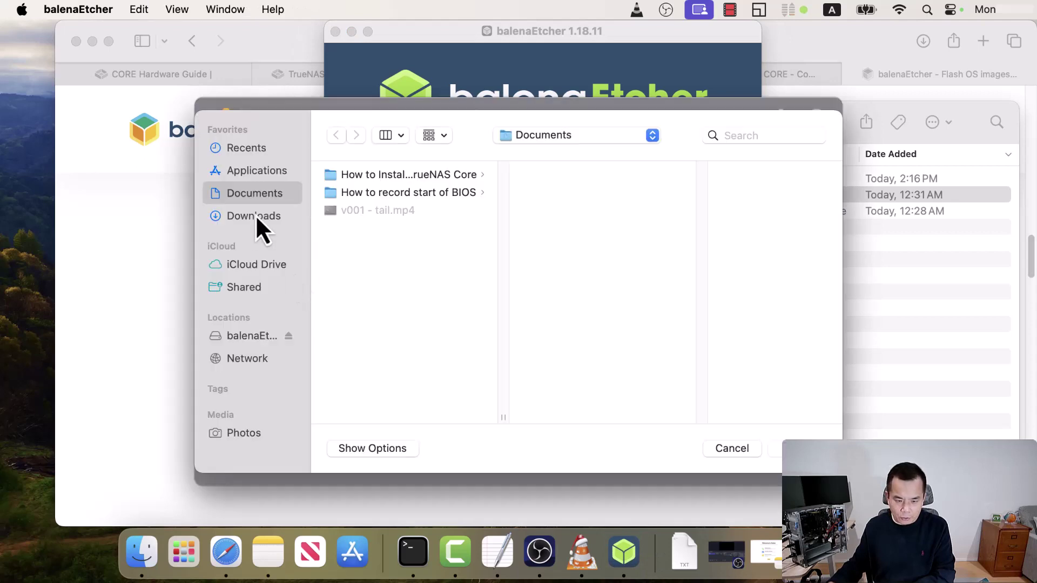
{"action": "left_click", "coordinate": [255, 215]}
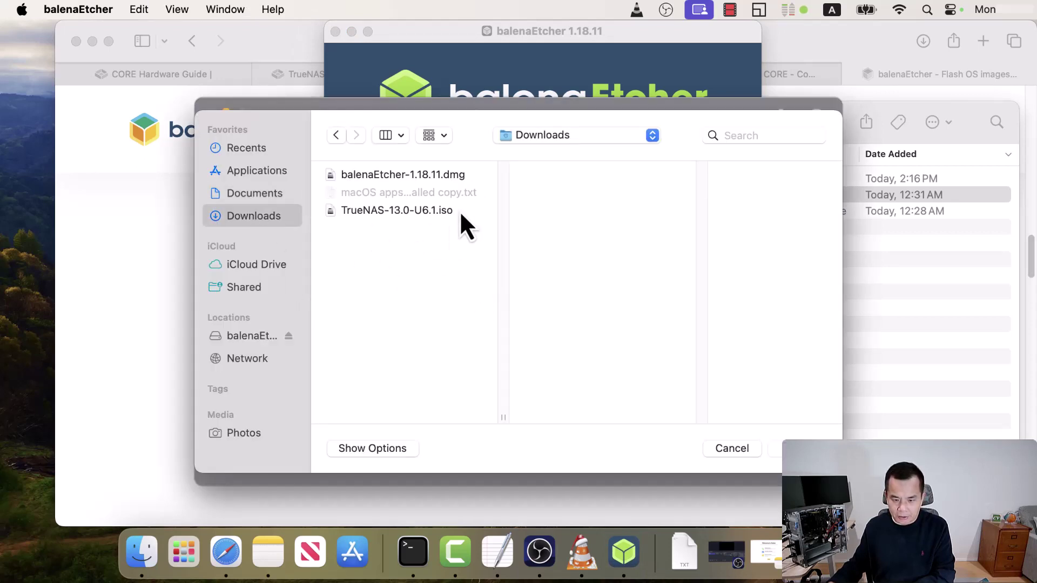
{"action": "left_click", "coordinate": [408, 212]}
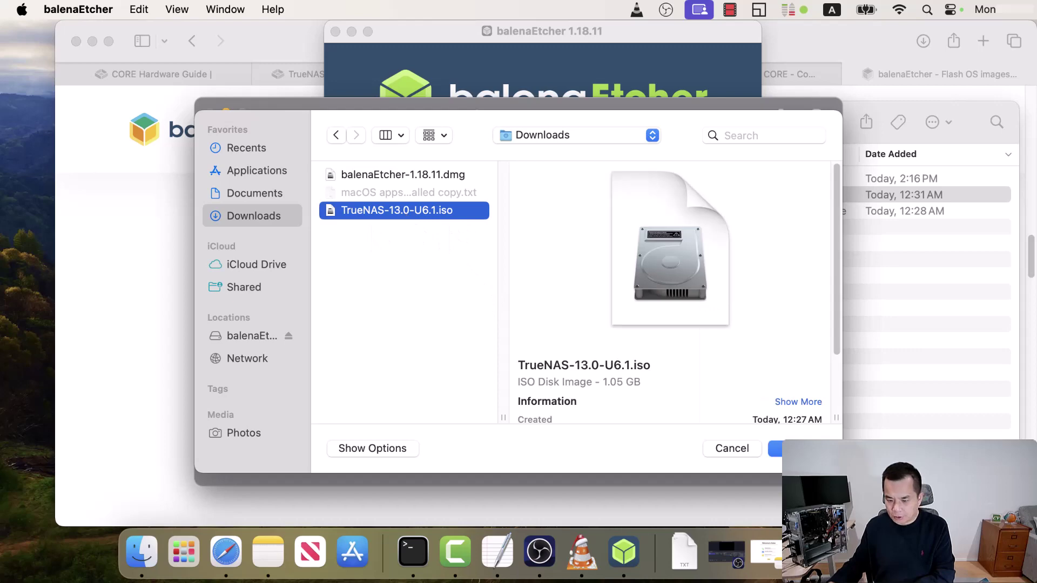
{"action": "left_click", "coordinate": [797, 448]}
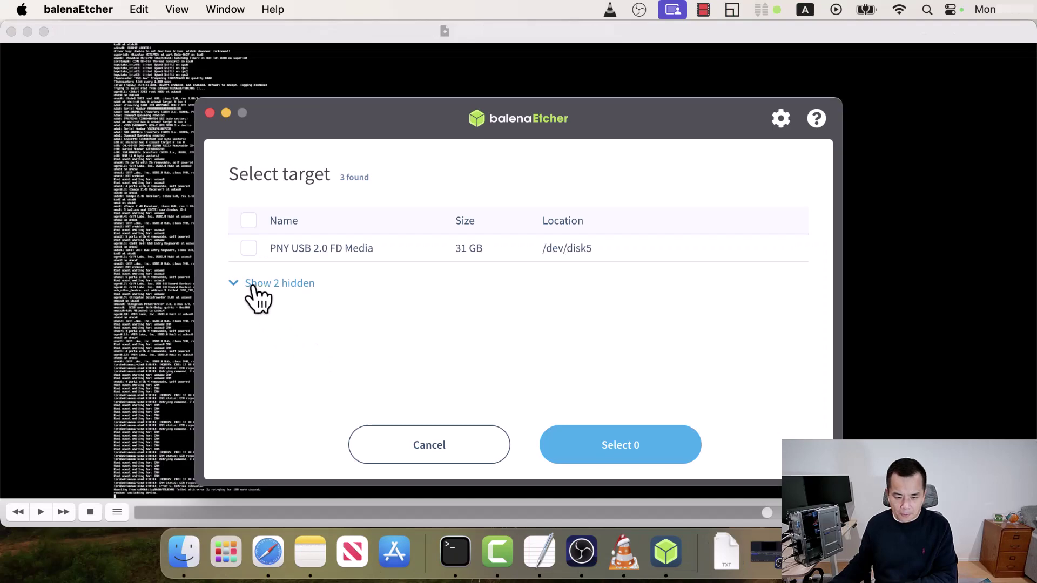
{"action": "left_click", "coordinate": [252, 283]}
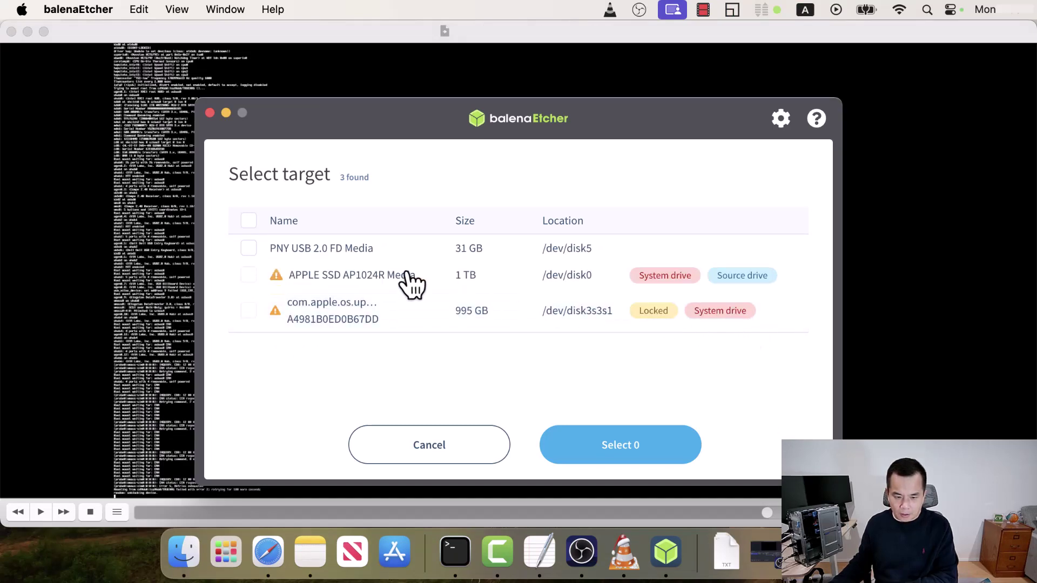
{"action": "left_click", "coordinate": [251, 250]}
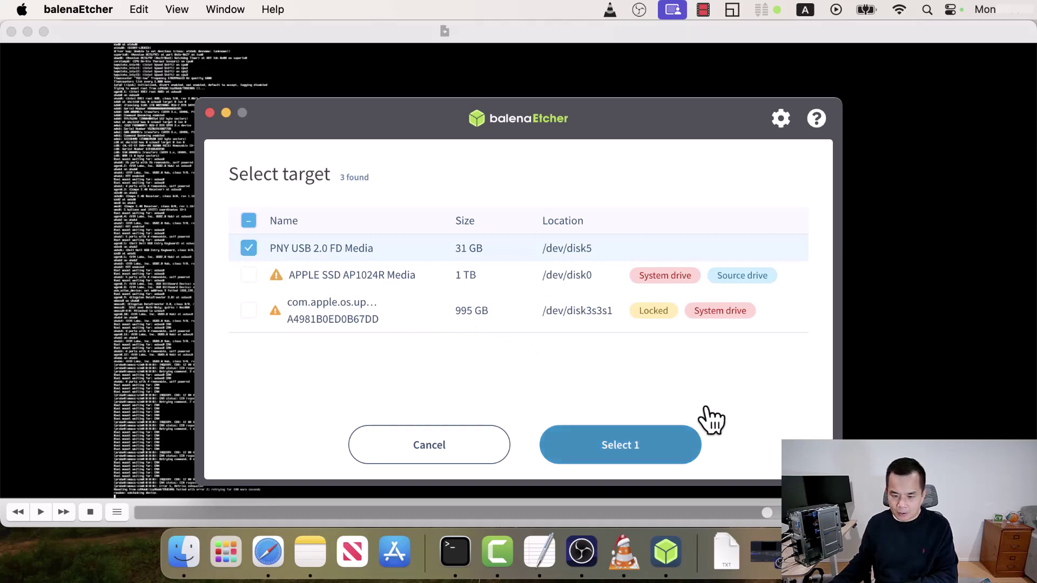
{"action": "left_click", "coordinate": [697, 432]}
- Start flashing, authorizing with the account password and allowing removable-volume access
{"action": "left_click", "coordinate": [723, 300]}
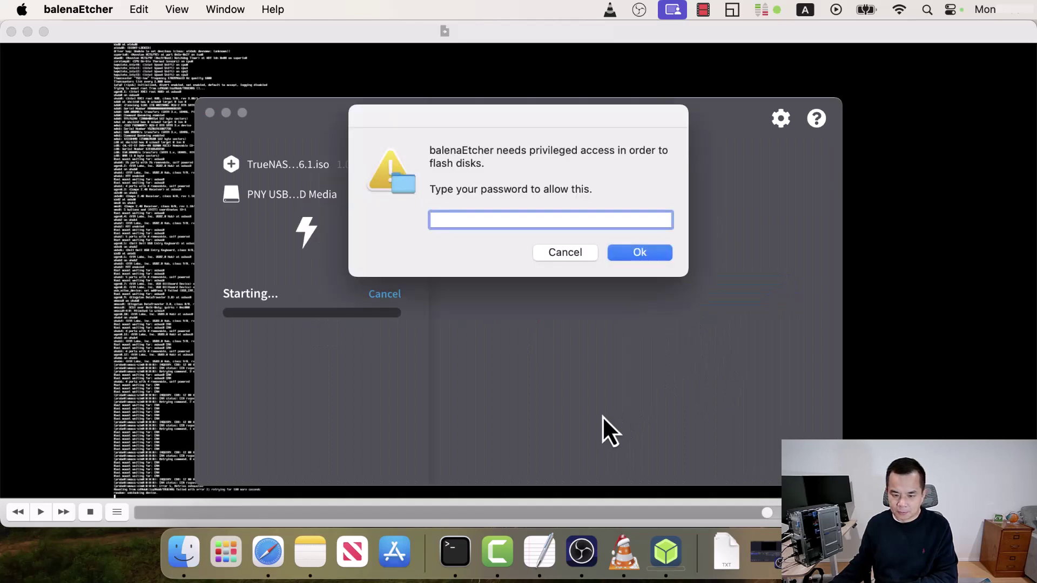
{"action": "type", "text": "••••"}
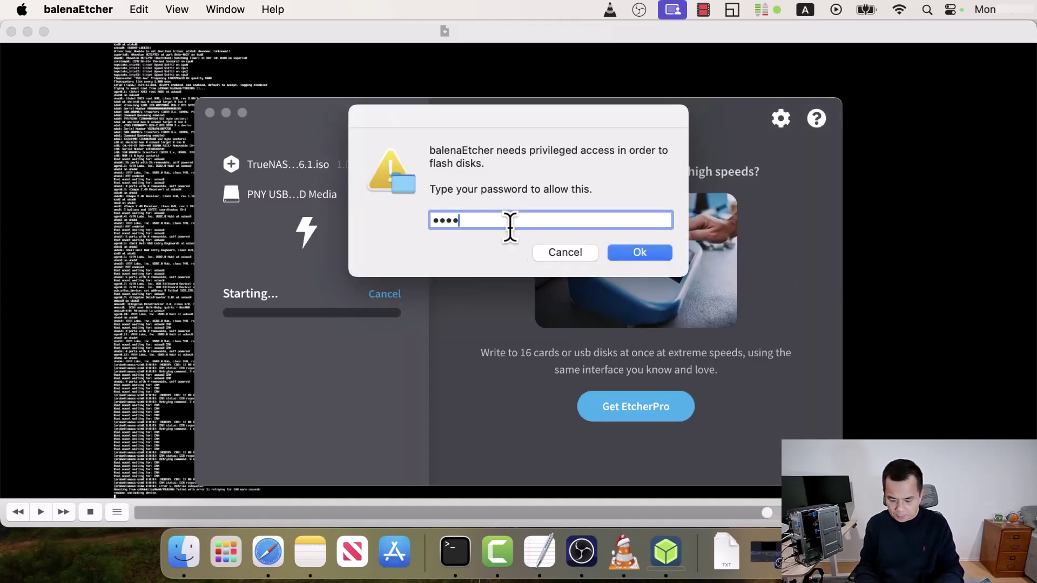
{"action": "left_click", "coordinate": [658, 258]}
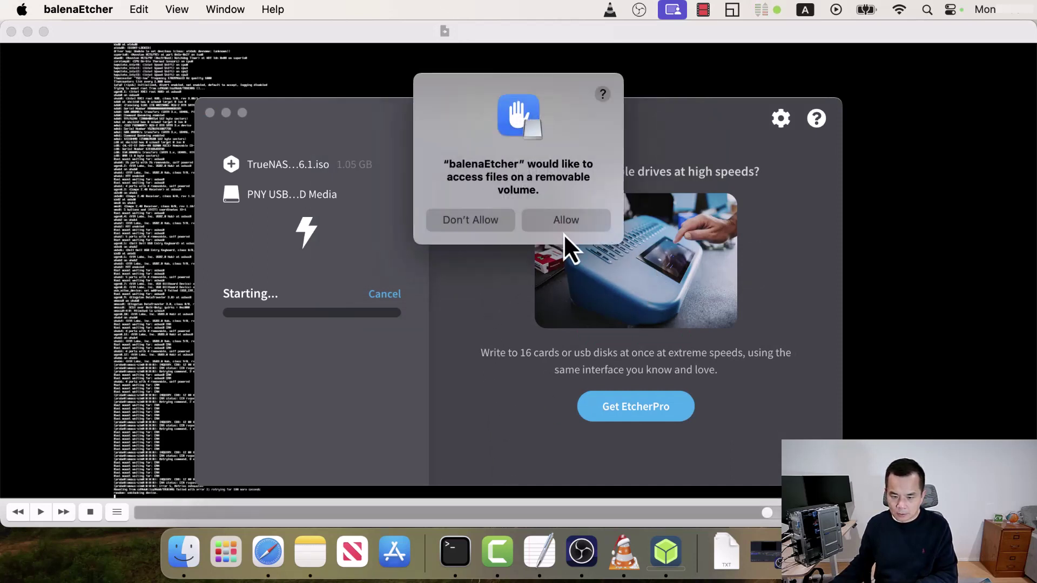
{"action": "left_click", "coordinate": [577, 220]}
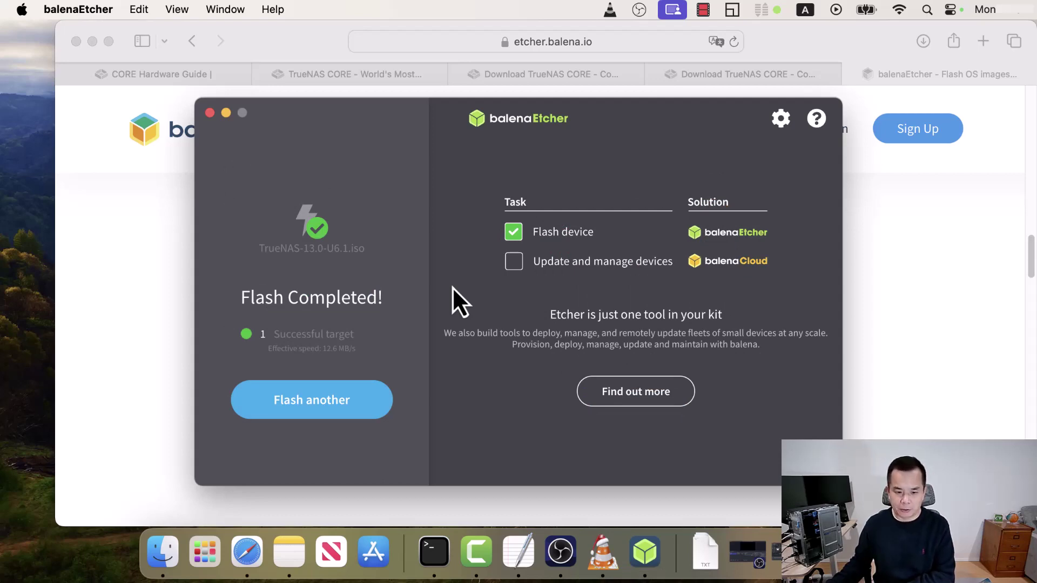
- Close balenaEtcher after the flash completes and hide Safari with Cmd+H
{"action": "left_click", "coordinate": [209, 112]}
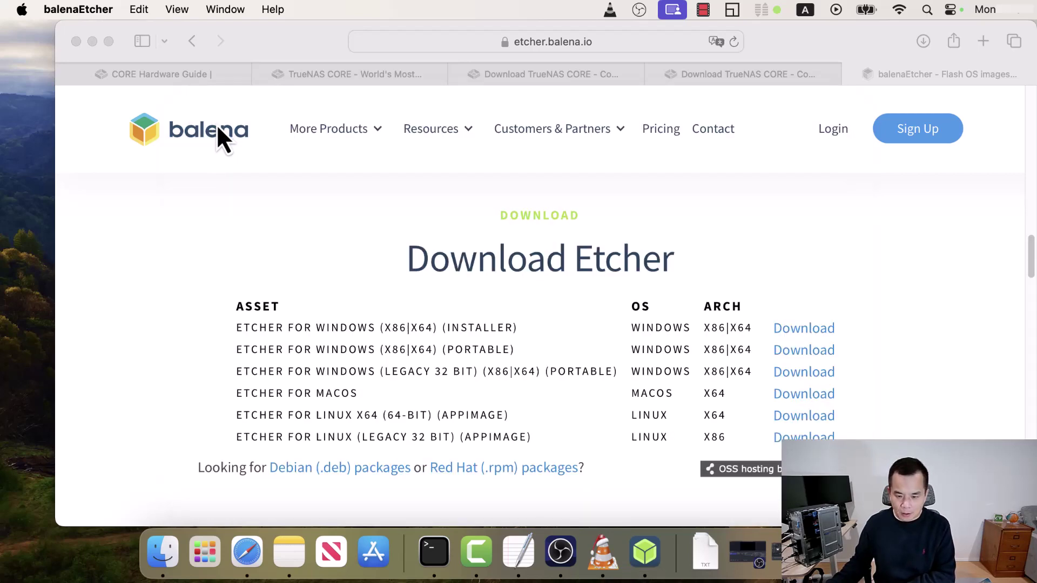
{"action": "key", "text": "super+h"}
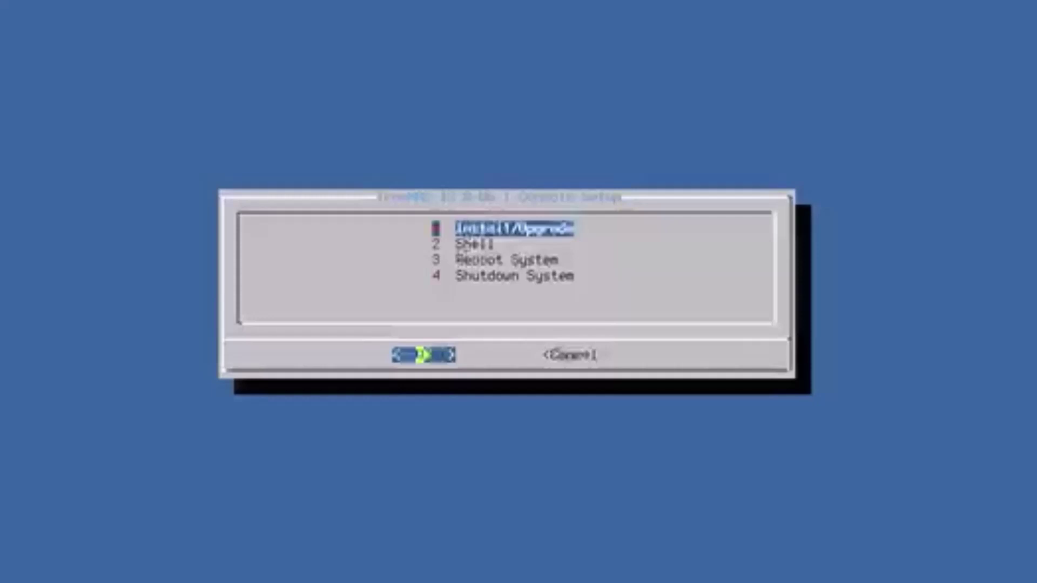
- Run a fresh TrueNAS install onto the 119.2 GiB SSD in a new boot environment
{"action": "key", "text": "Return"}
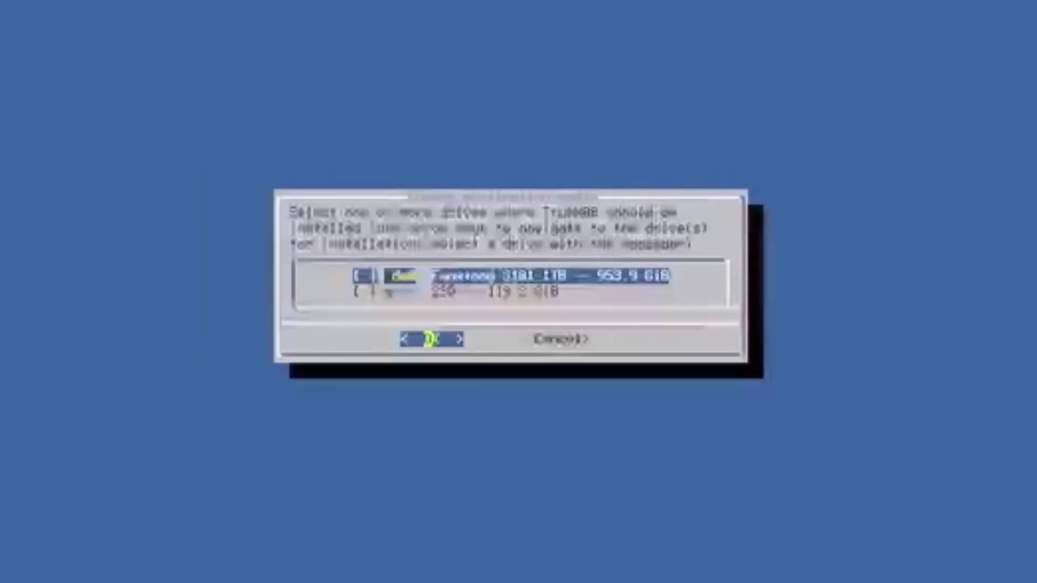
{"action": "key", "text": "Down"}
{"action": "key", "text": "space"}
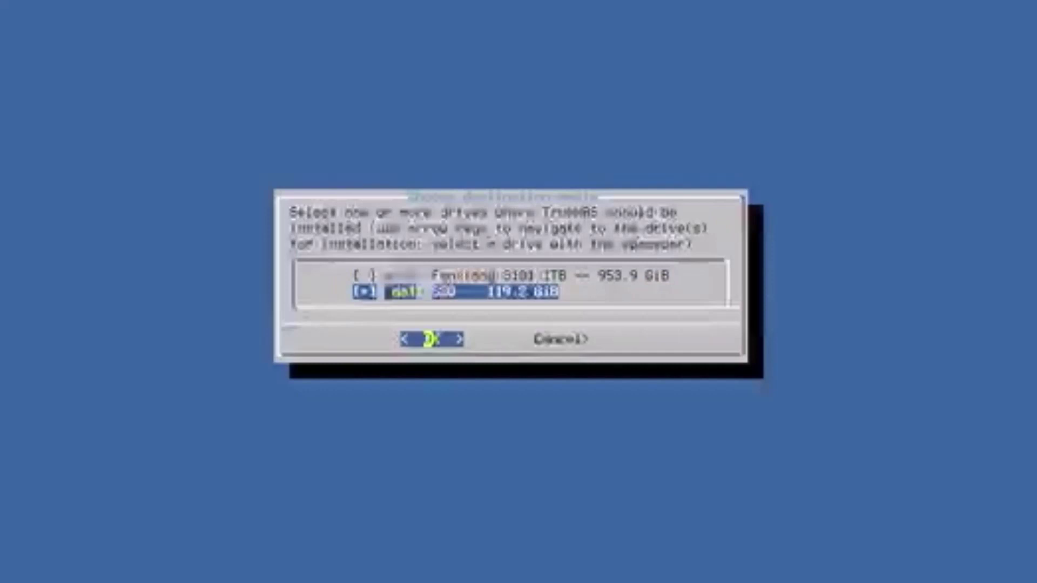
{"action": "key", "text": "Return"}
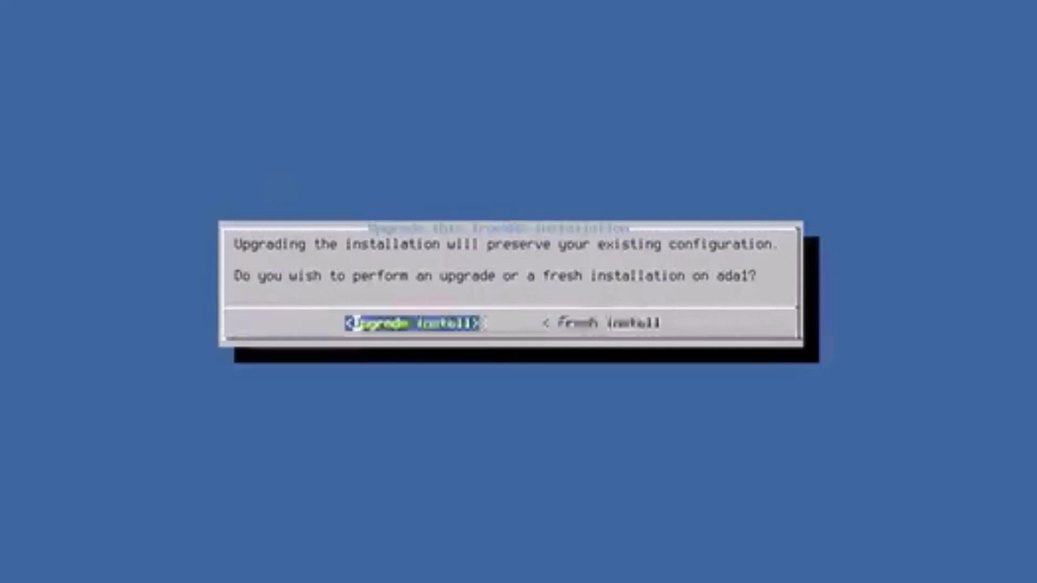
{"action": "key", "text": "Right"}
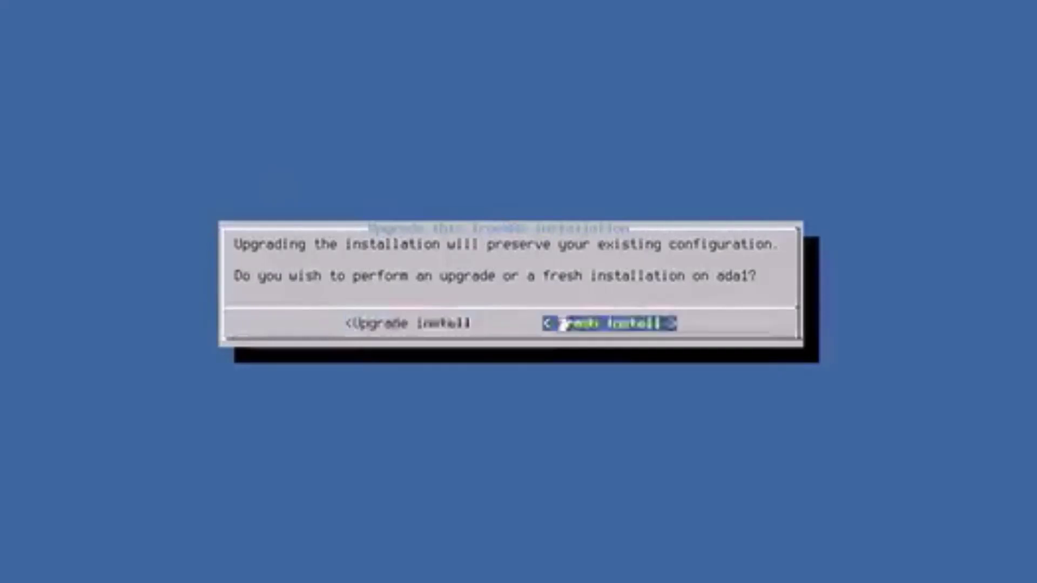
{"action": "key", "text": "Return"}
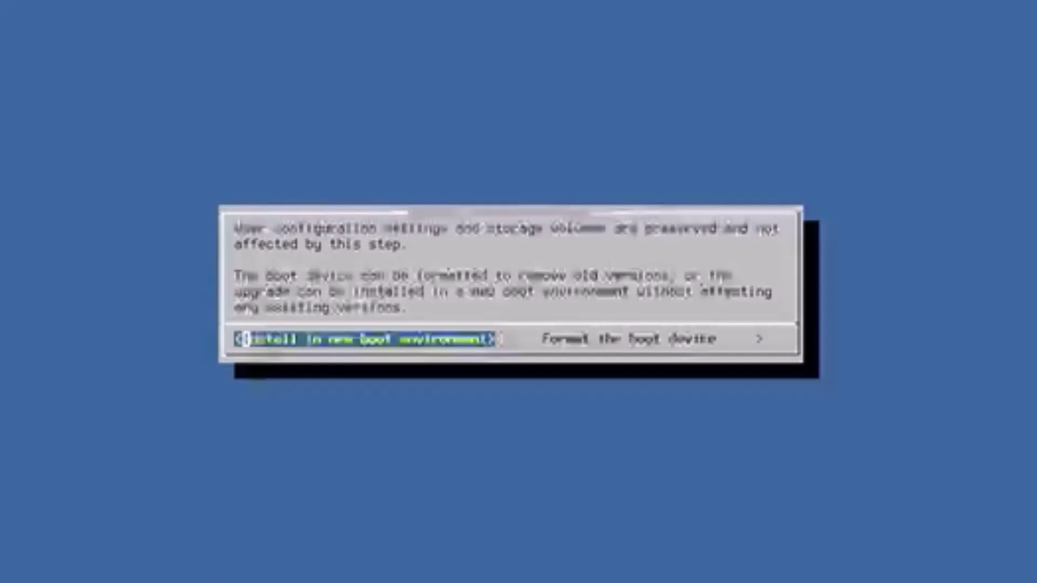
{"action": "key", "text": "Return"}
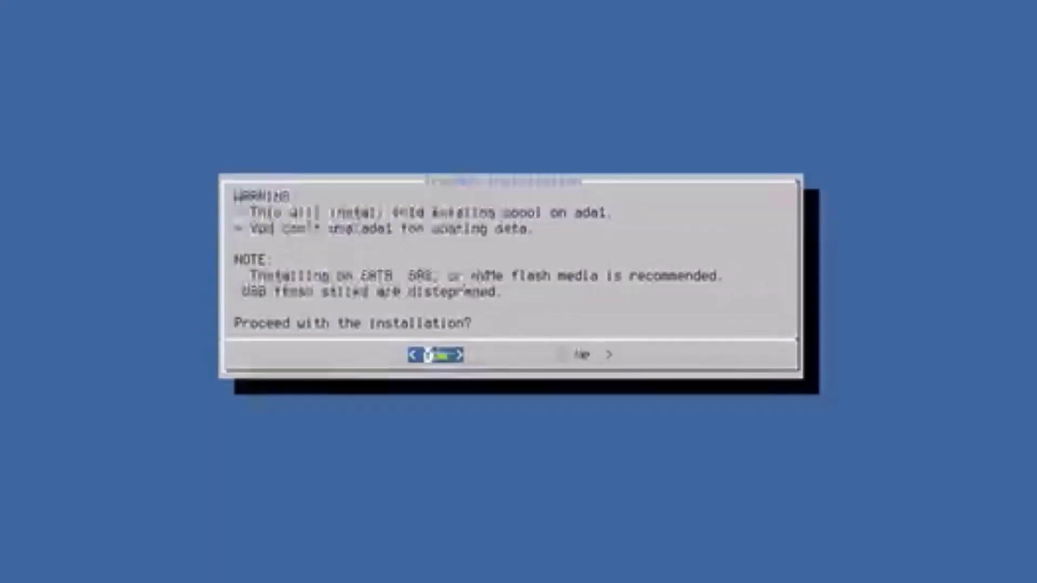
{"action": "key", "text": "Return"}
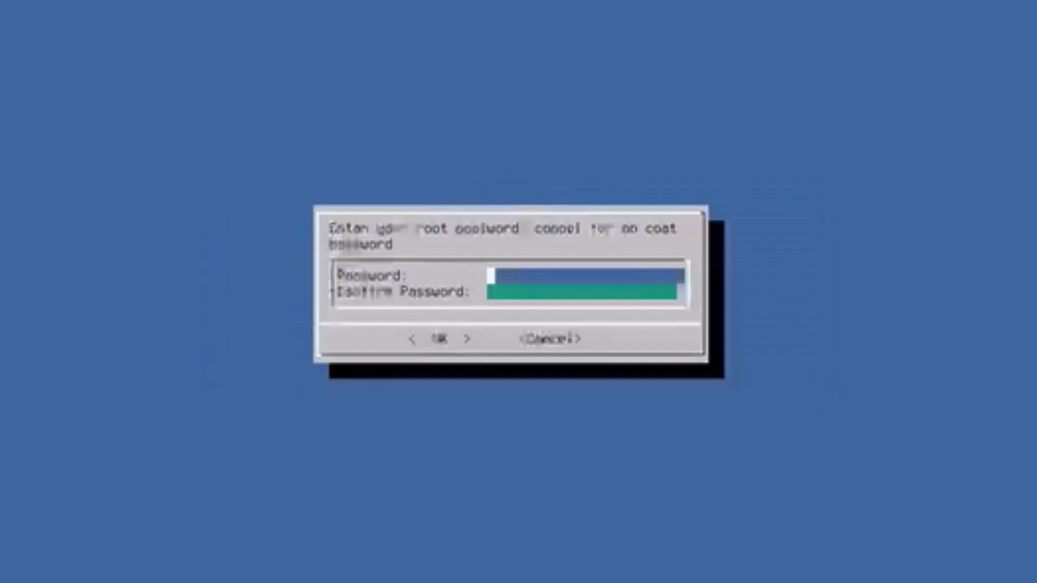
- Enter the root password and retype it in the confirmation field
{"action": "type", "text": "****"}
{"action": "key", "text": "Down"}
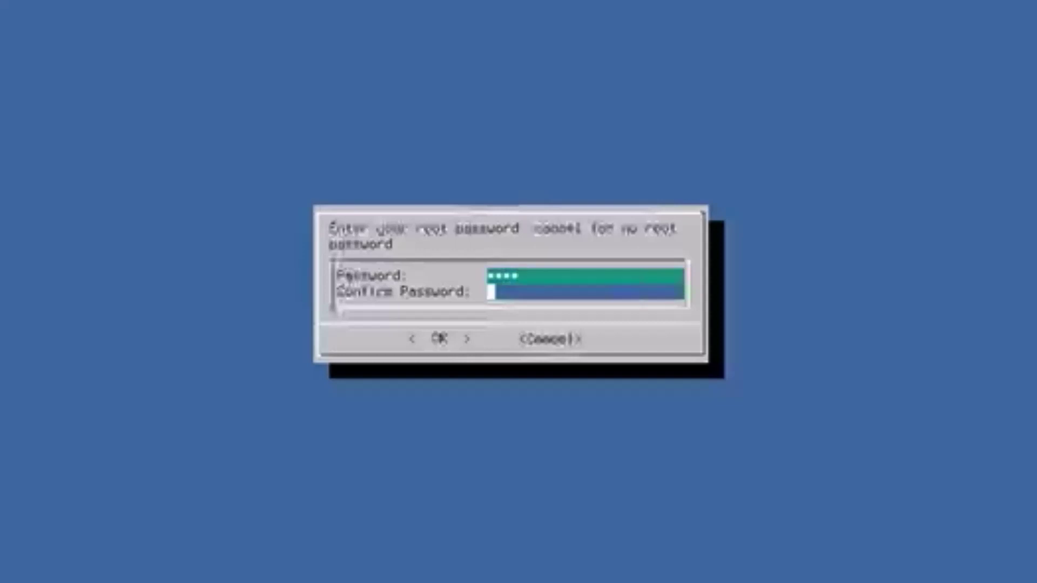
{"action": "type", "text": "****"}
{"action": "key", "text": "Tab"}
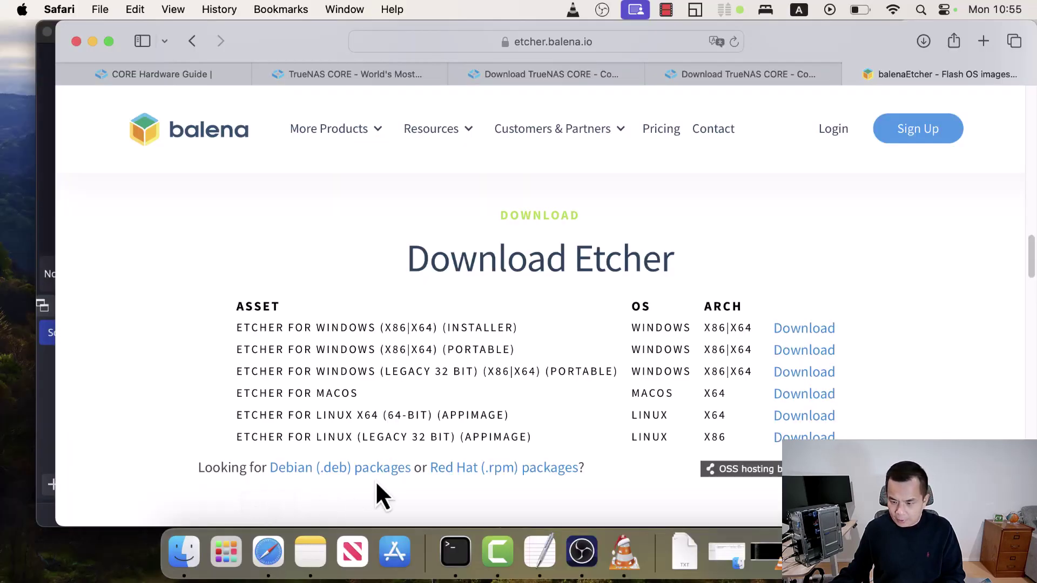
- Load the TrueNAS login page at 192.168.1.14 in a new Safari tab
{"action": "left_click", "coordinate": [986, 42]}
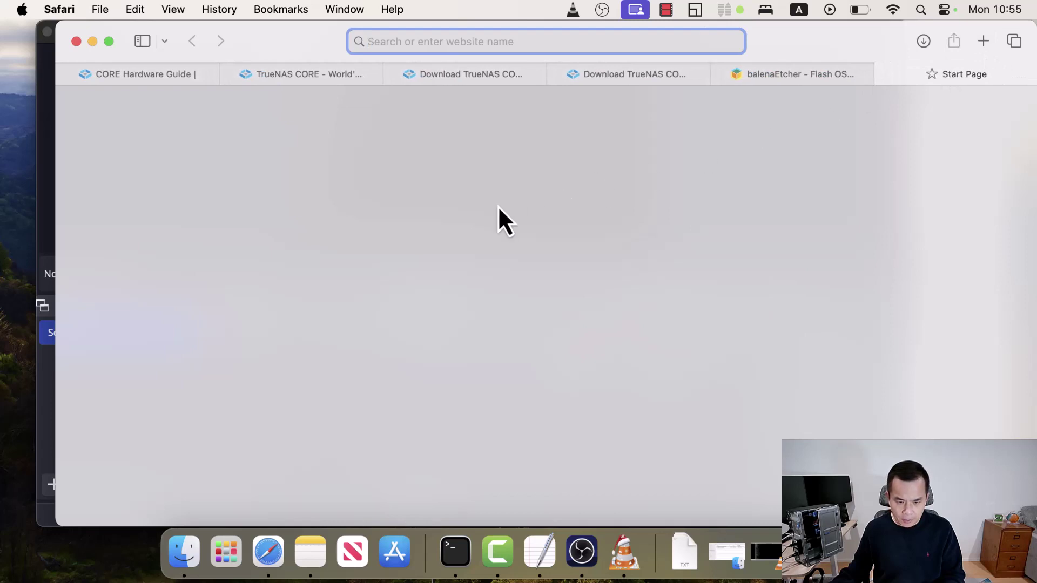
{"action": "type", "text": "192.168.1.14"}
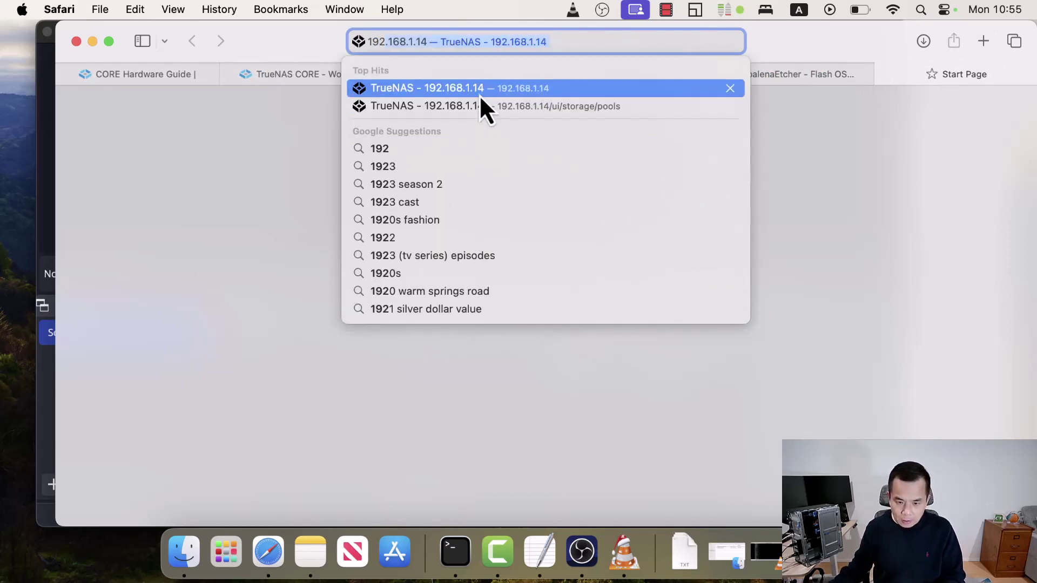
{"action": "left_click", "coordinate": [479, 95]}
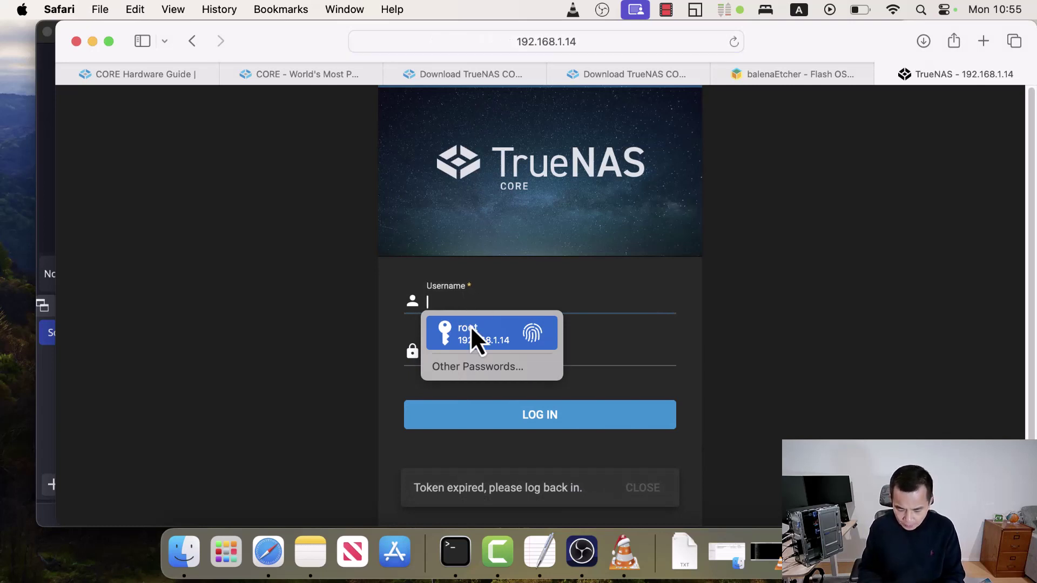
- Log in as root with the saved password to reach the Dashboard
{"action": "type", "text": "root"}
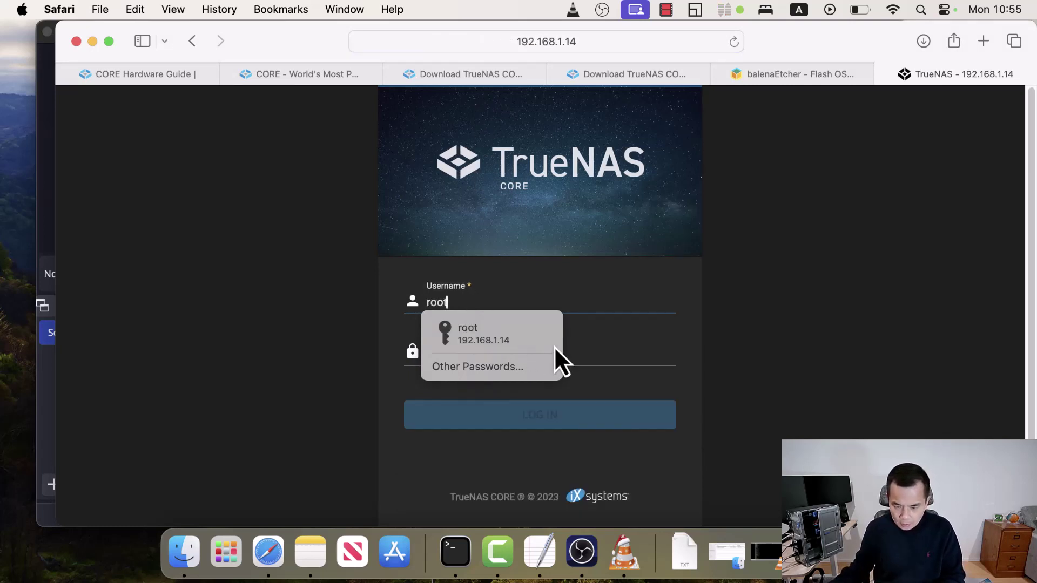
{"action": "left_click", "coordinate": [539, 354]}
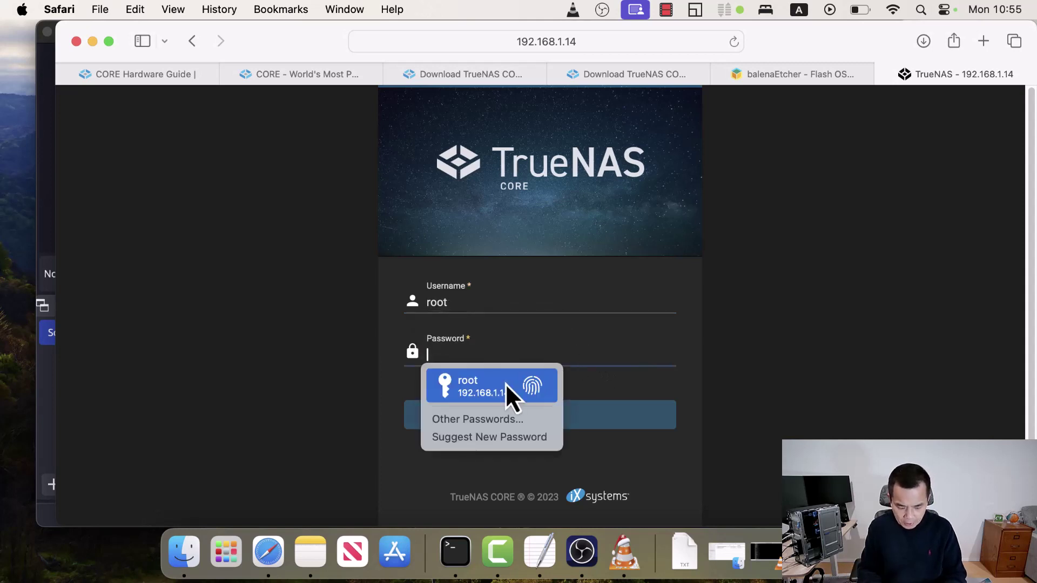
{"action": "type", "text": "••••"}
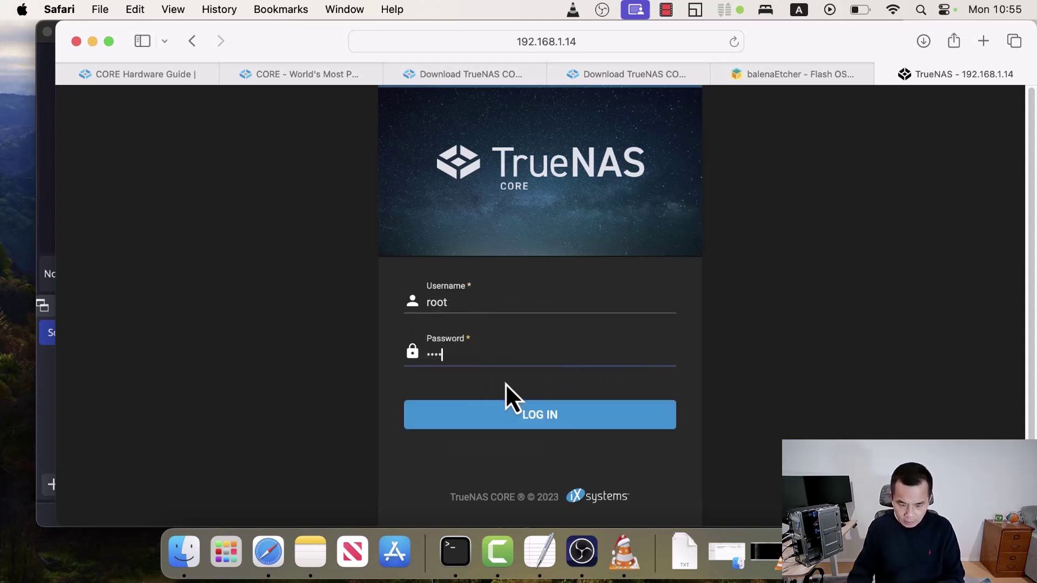
{"action": "left_click", "coordinate": [532, 415]}
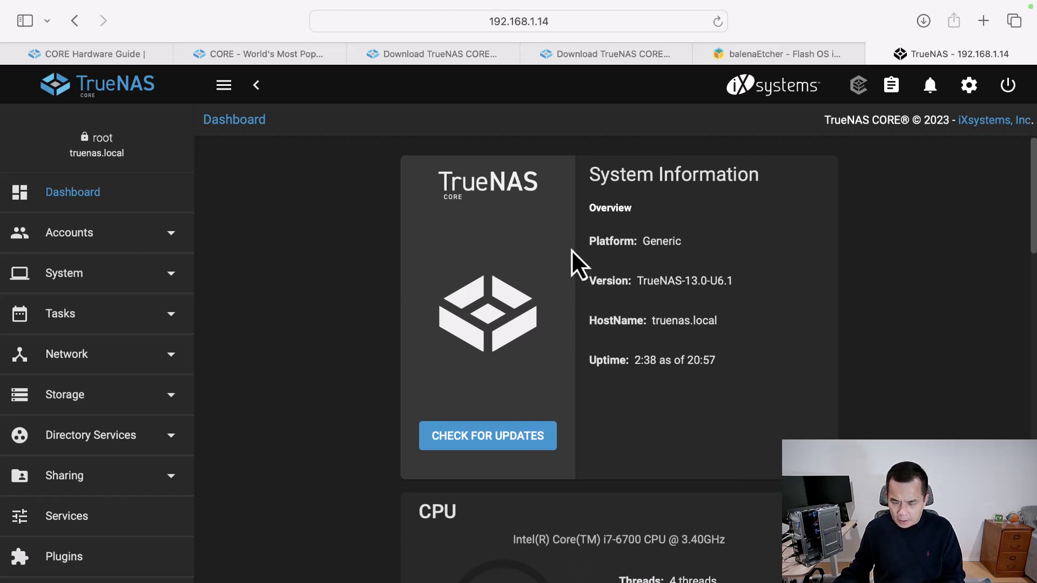
{"action": "scroll", "coordinate": [338, 345], "scroll_direction": "down", "scroll_amount": 4}
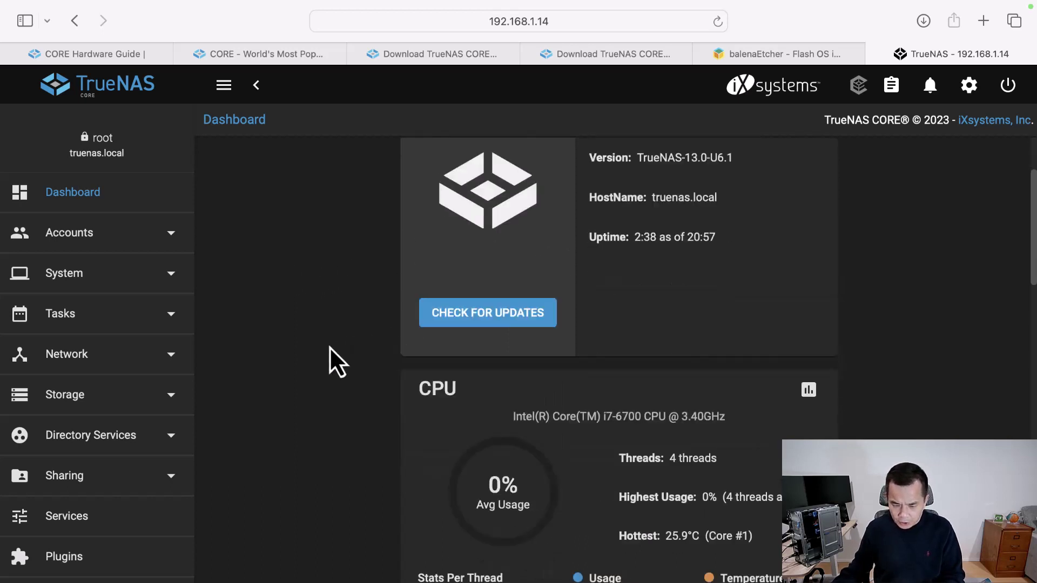
{"action": "scroll", "coordinate": [322, 351], "scroll_direction": "down", "scroll_amount": 8}
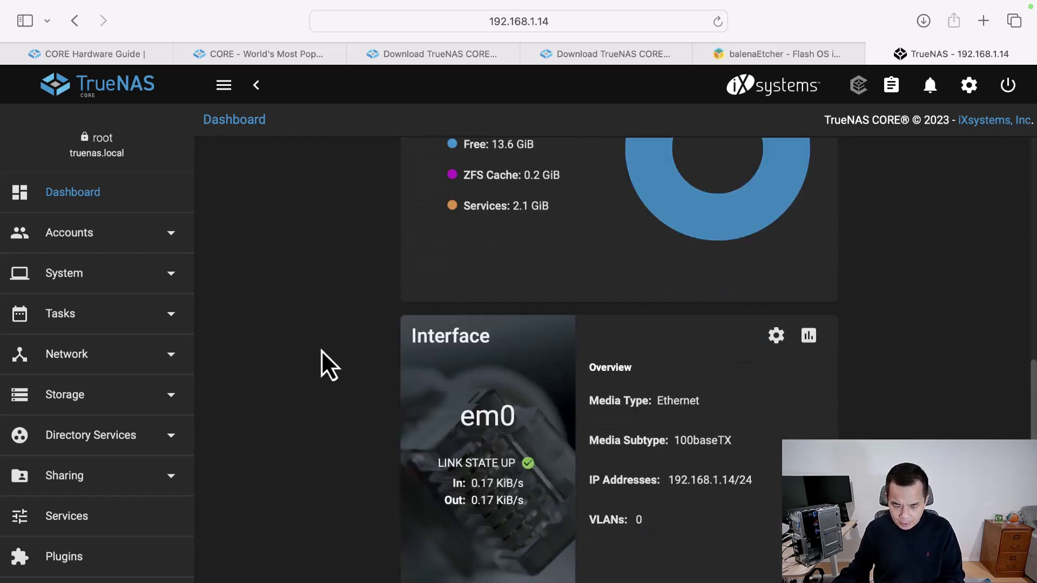
{"action": "scroll", "coordinate": [321, 351], "scroll_direction": "down", "scroll_amount": 2}
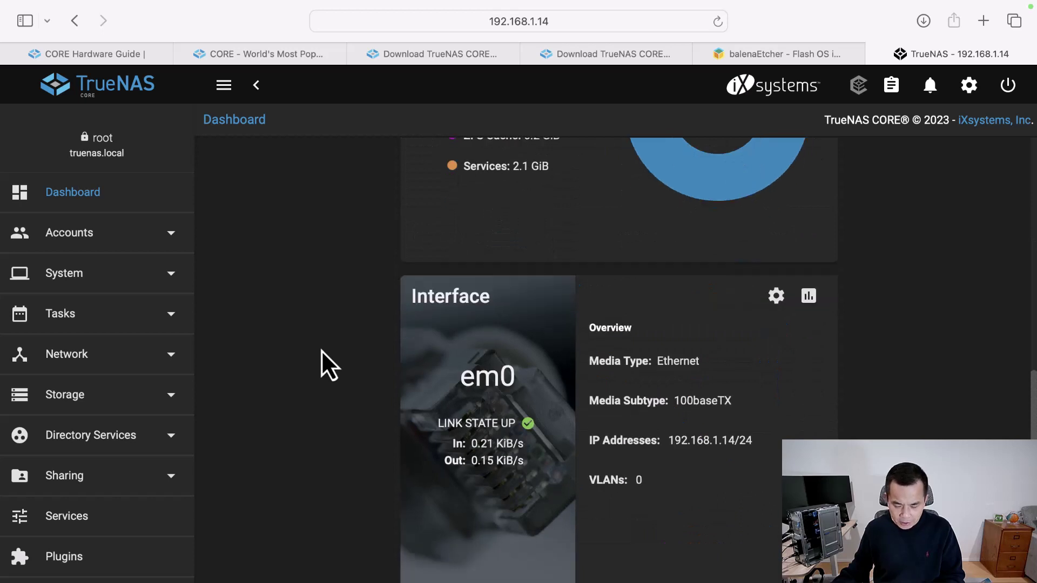
{"action": "scroll", "coordinate": [321, 350], "scroll_direction": "down", "scroll_amount": 6}
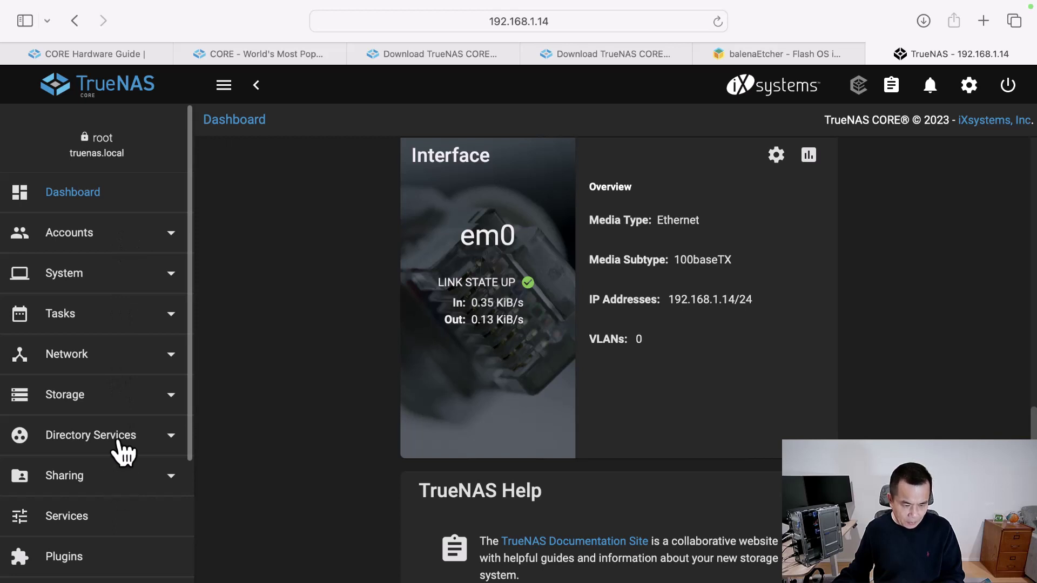
{"action": "scroll", "coordinate": [125, 350], "scroll_direction": "down", "scroll_amount": 5}
{"action": "scroll", "coordinate": [127, 355], "scroll_direction": "up", "scroll_amount": 5}
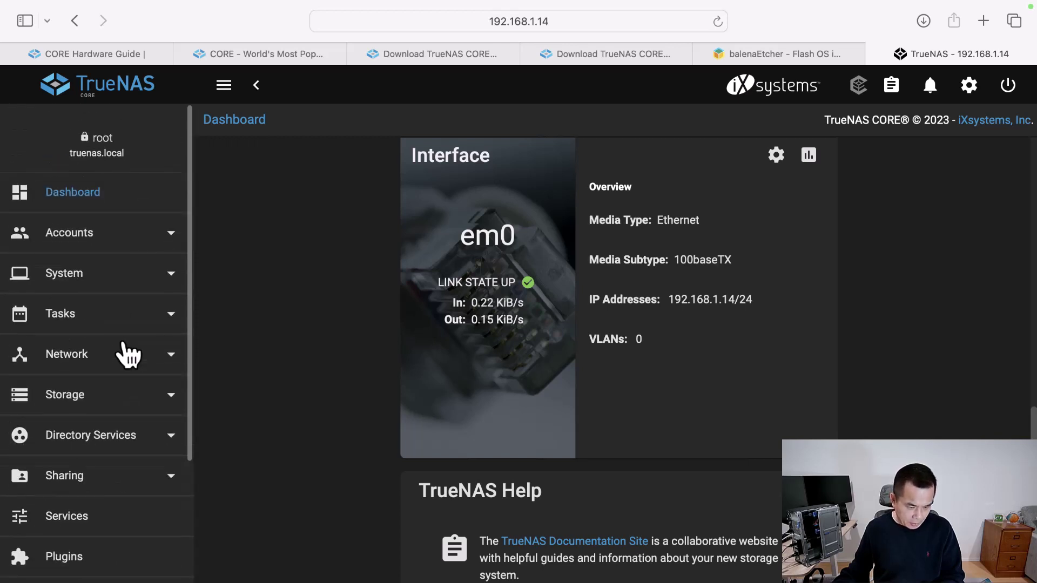
{"action": "scroll", "coordinate": [128, 355], "scroll_direction": "down", "scroll_amount": 4}
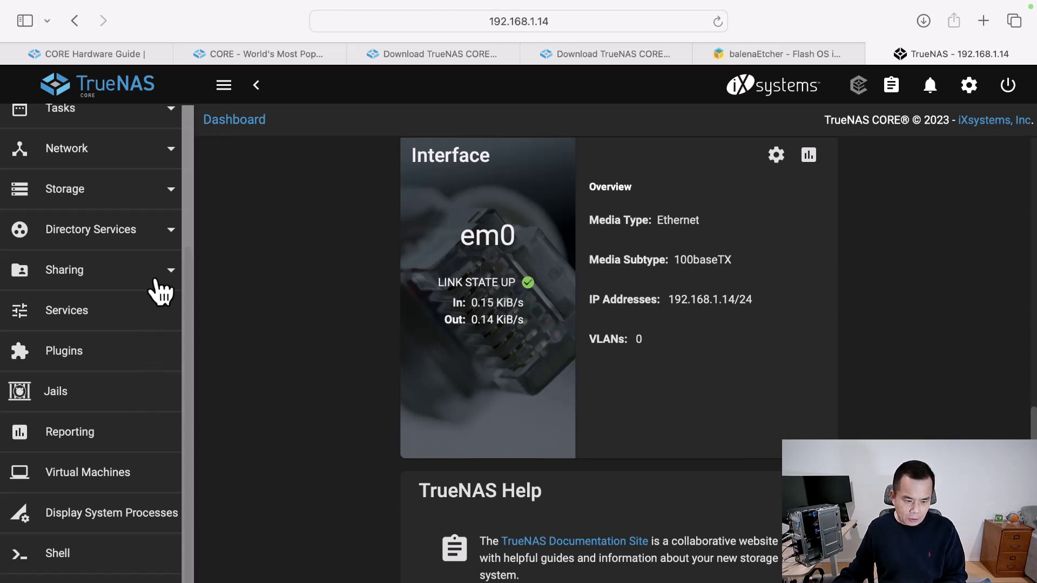
- Start creating a new storage pool named 'tank' from Storage > Pools
{"action": "left_click", "coordinate": [173, 193]}
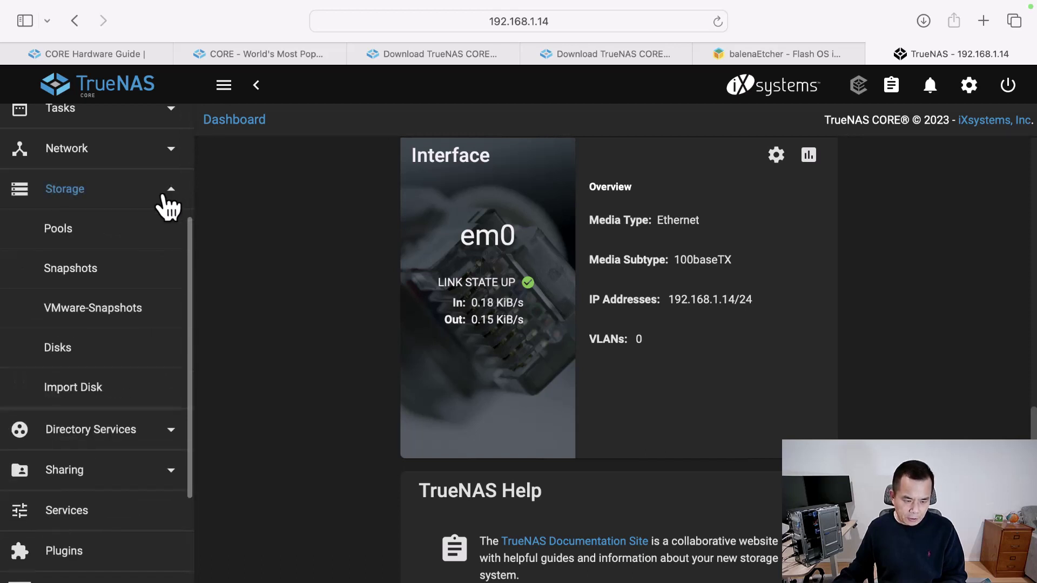
{"action": "left_click", "coordinate": [61, 233]}
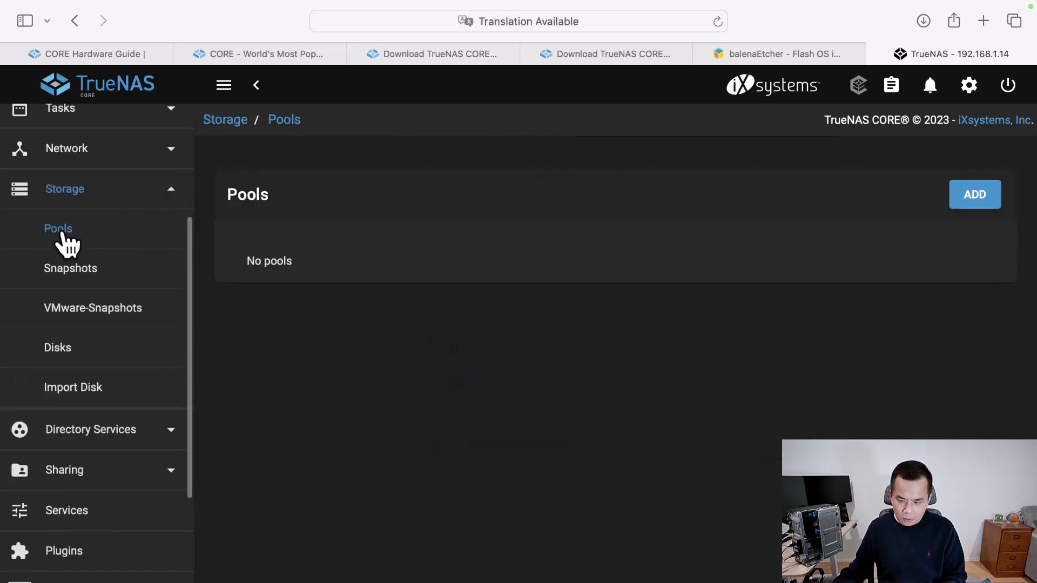
{"action": "left_click", "coordinate": [983, 200]}
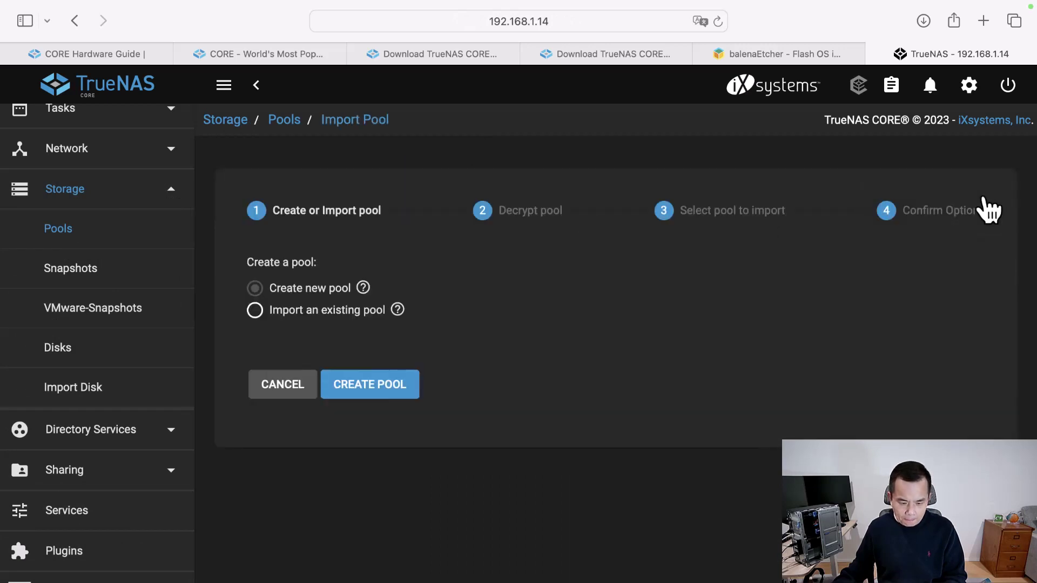
{"action": "left_click", "coordinate": [400, 396]}
{"action": "left_click", "coordinate": [298, 243]}
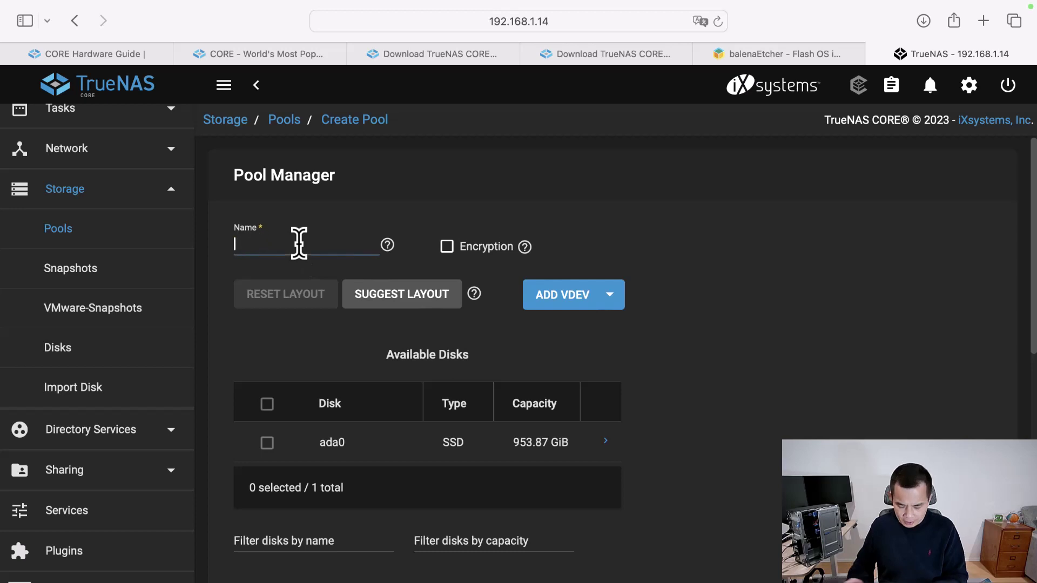
{"action": "key", "text": "Caps_Lock"}
{"action": "type", "text": "tank"}
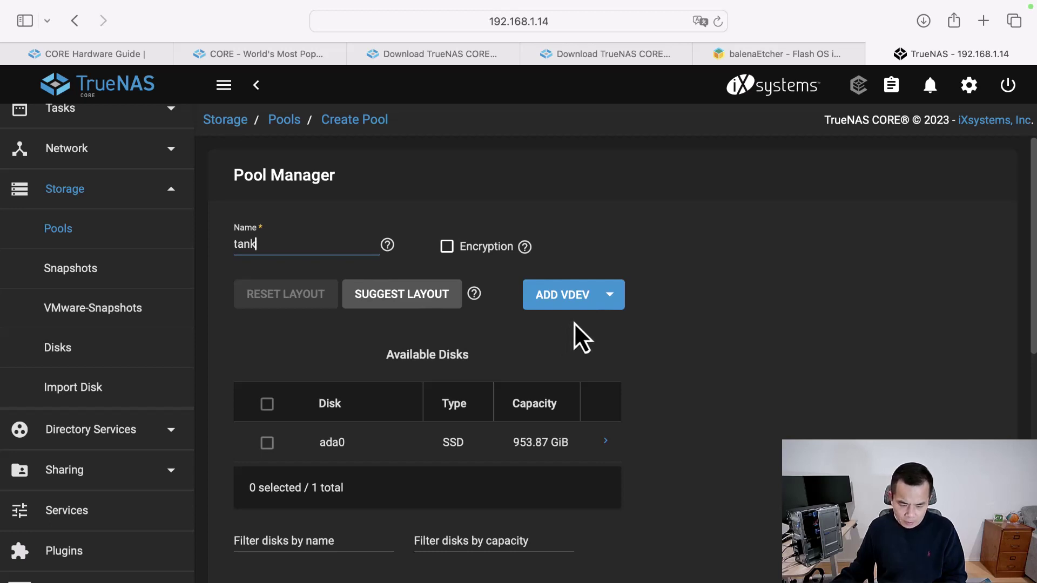
- Move disk ada0 into the data vdev as a Stripe, giving 951.87 GiB raw capacity
{"action": "scroll", "coordinate": [513, 343], "scroll_direction": "down", "scroll_amount": 1}
{"action": "left_click", "coordinate": [268, 420]}
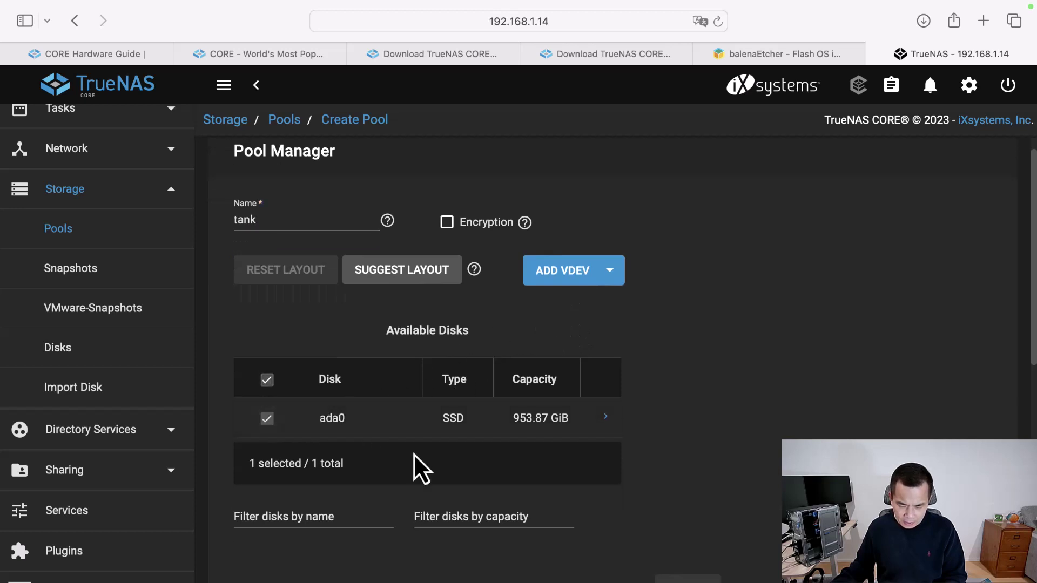
{"action": "scroll", "coordinate": [414, 456], "scroll_direction": "down", "scroll_amount": 5}
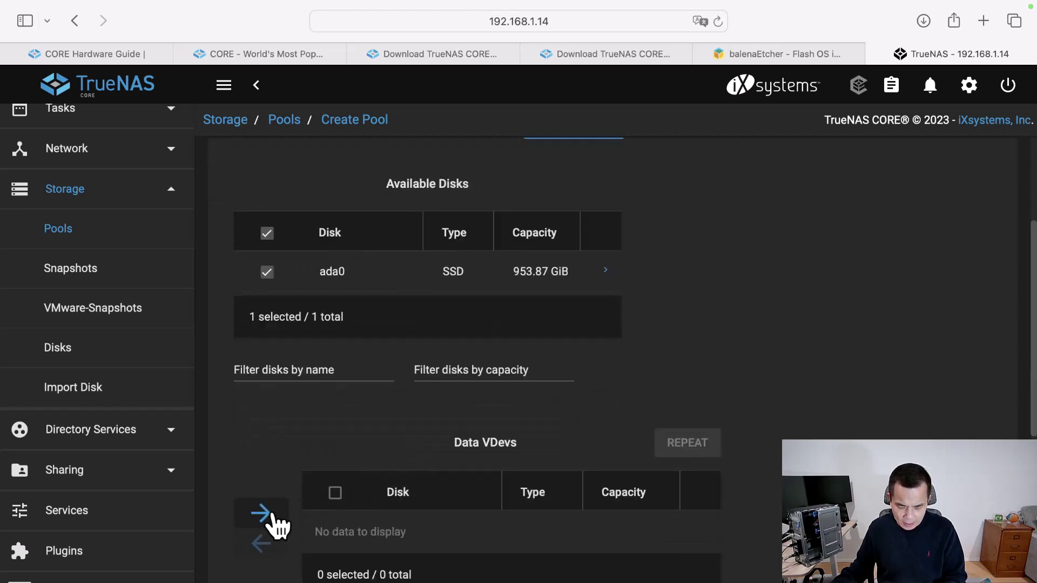
{"action": "left_click", "coordinate": [264, 516]}
{"action": "scroll", "coordinate": [286, 495], "scroll_direction": "down", "scroll_amount": 3}
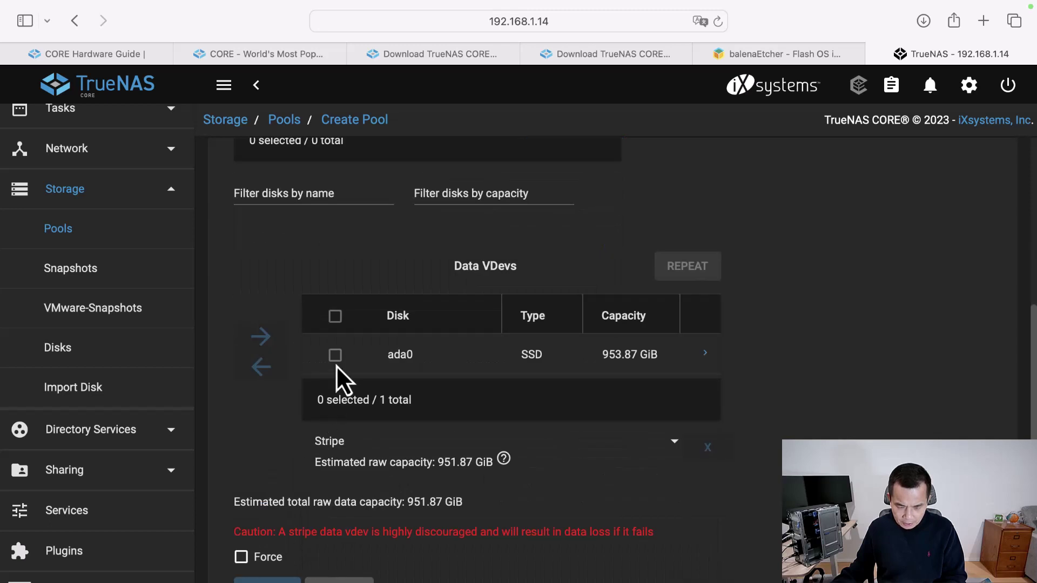
{"action": "left_click", "coordinate": [335, 354]}
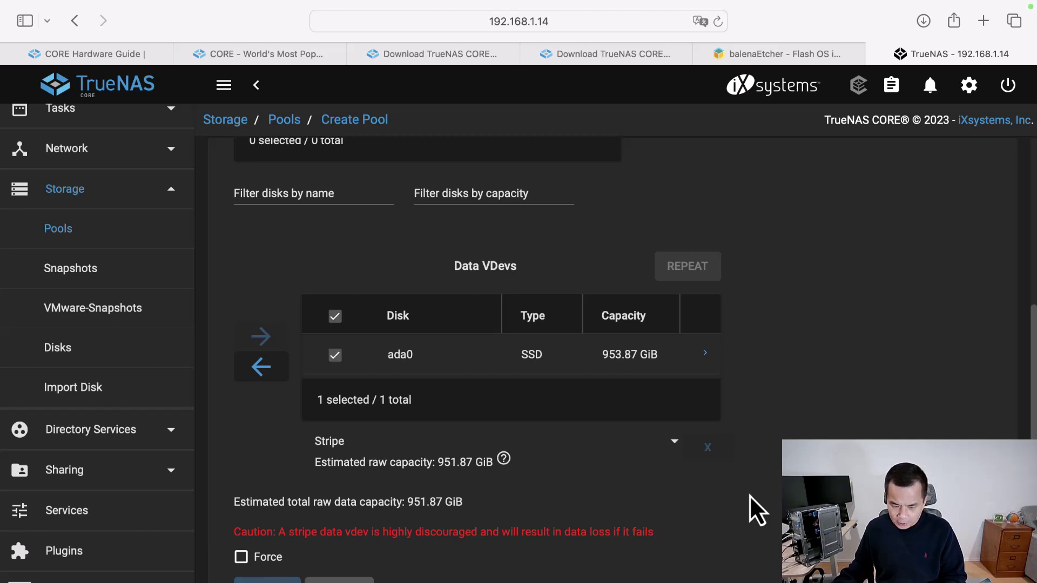
{"action": "scroll", "coordinate": [486, 411], "scroll_direction": "down", "scroll_amount": 4}
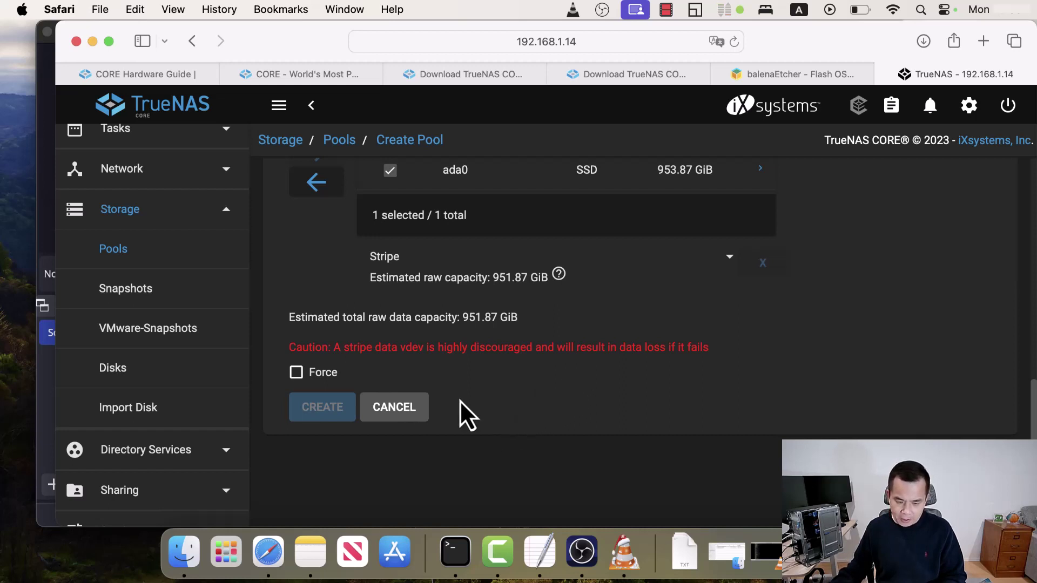
- Force the stripe layout and confirm erasing ada0 to create the striped pool tank
{"action": "left_click", "coordinate": [296, 373]}
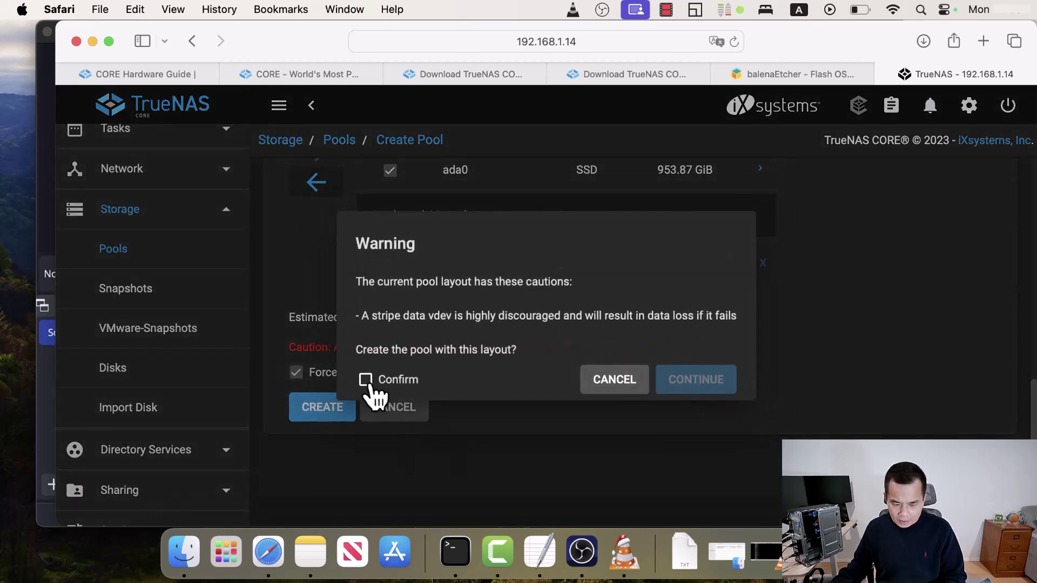
{"action": "left_click", "coordinate": [378, 386]}
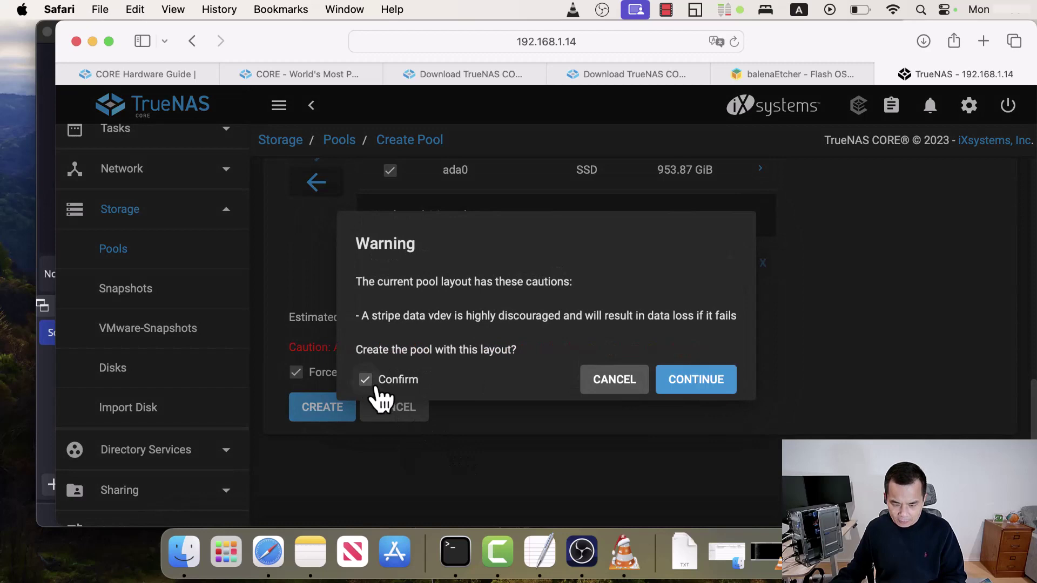
{"action": "left_click", "coordinate": [700, 384]}
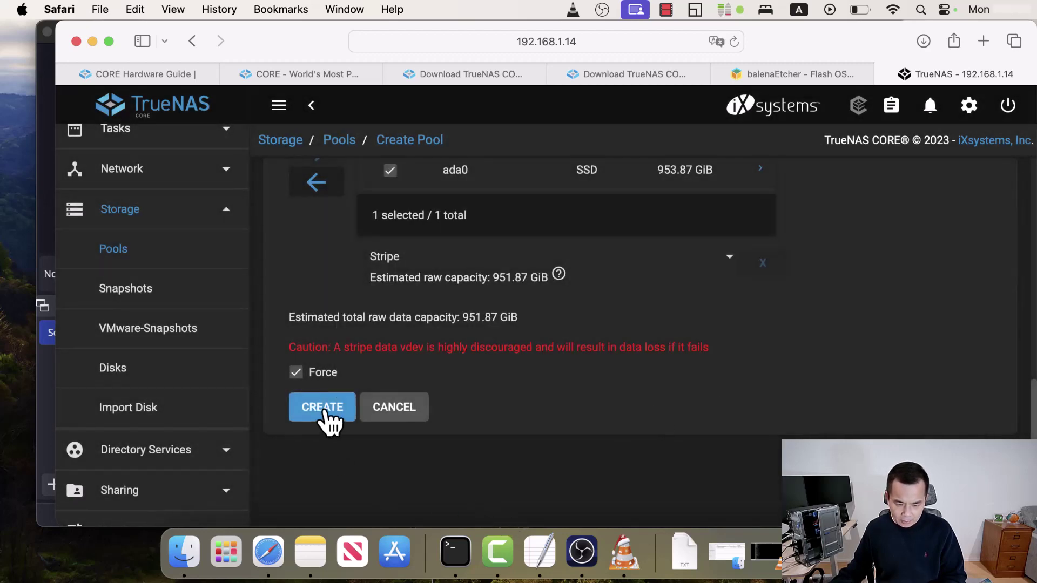
{"action": "left_click", "coordinate": [323, 413]}
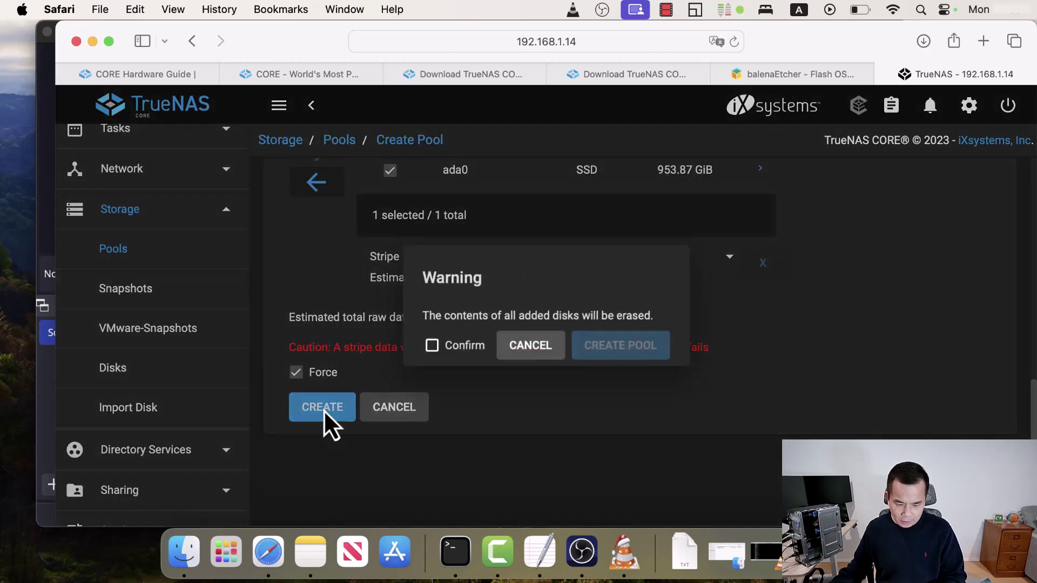
{"action": "left_click", "coordinate": [431, 347]}
{"action": "left_click", "coordinate": [640, 358]}
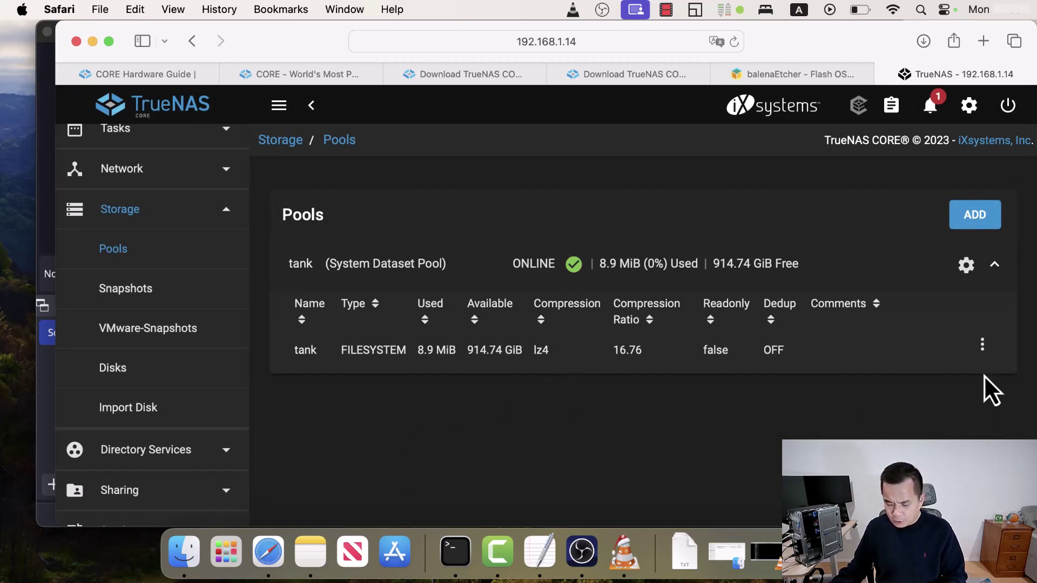
- Add a dataset named cvdata under the tank pool and select it
{"action": "left_click", "coordinate": [982, 346]}
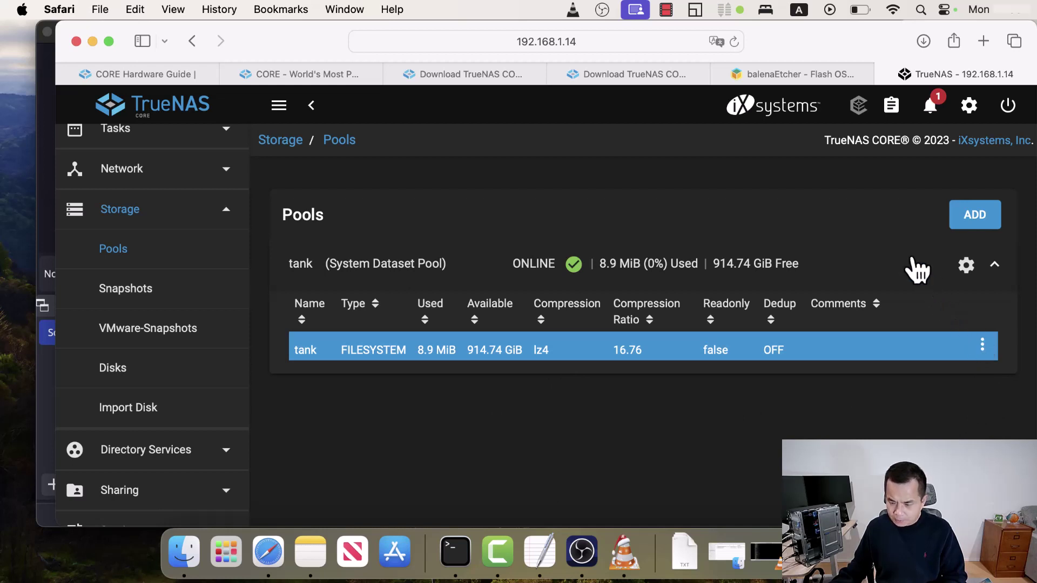
{"action": "left_click", "coordinate": [896, 157]}
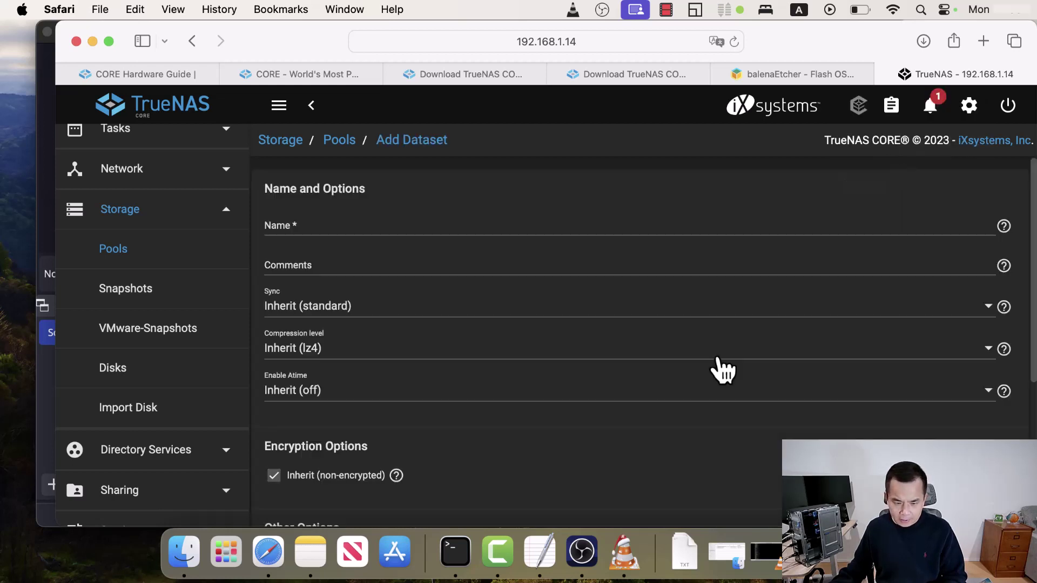
{"action": "left_click", "coordinate": [329, 226]}
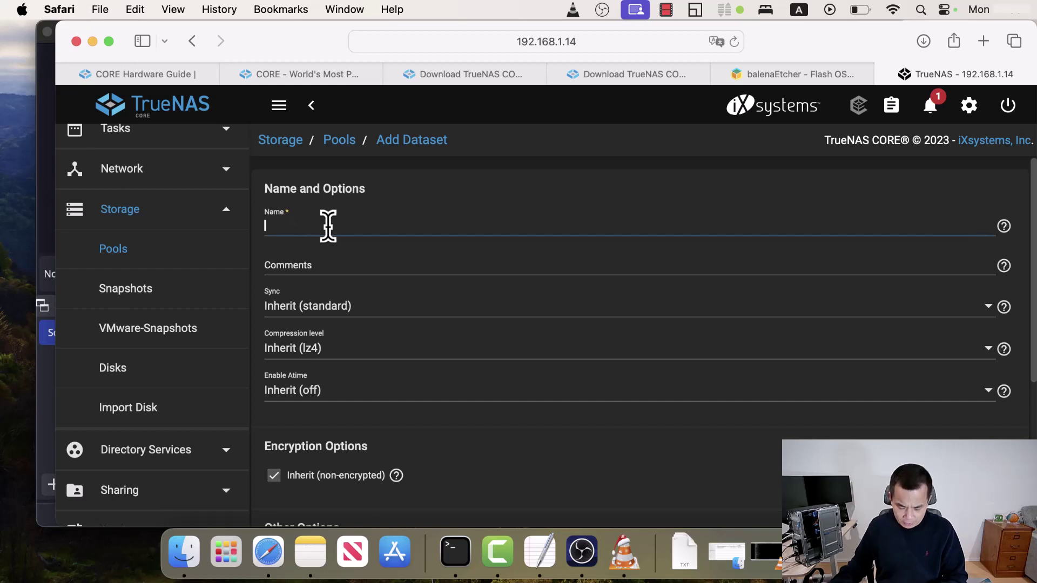
{"action": "type", "text": "cv"}
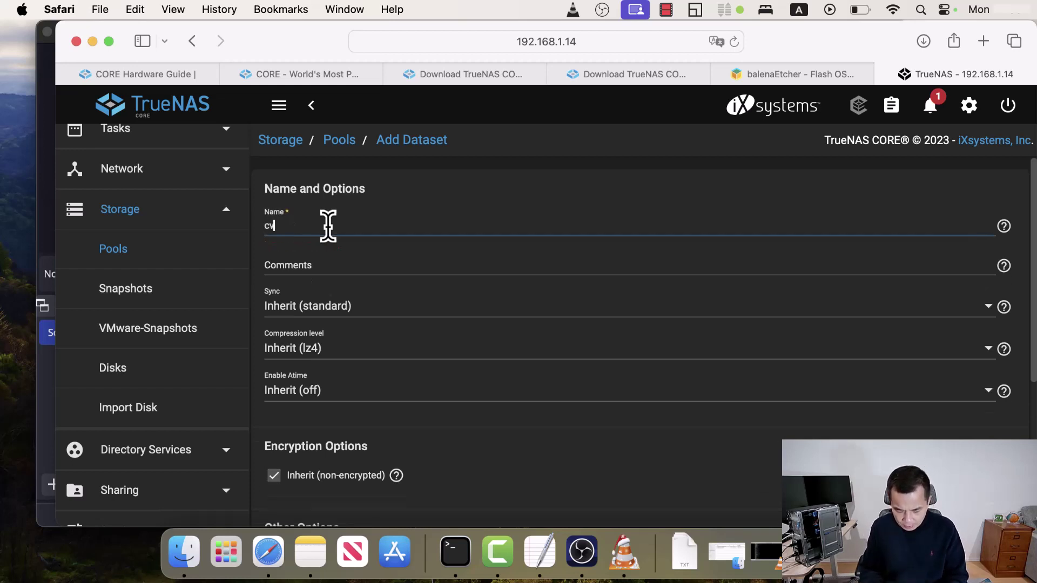
{"action": "type", "text": "data"}
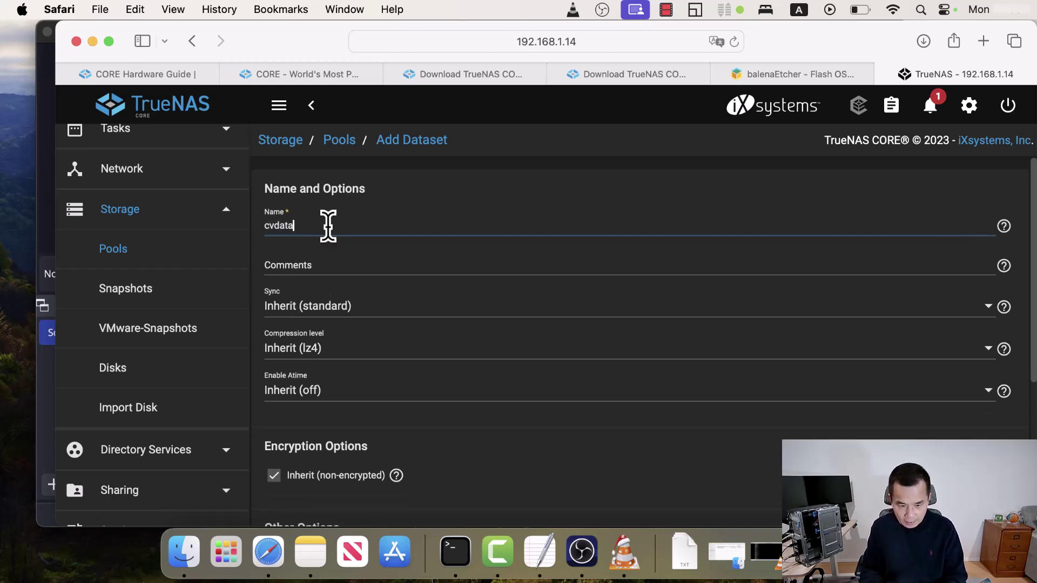
{"action": "scroll", "coordinate": [305, 478], "scroll_direction": "down", "scroll_amount": 5}
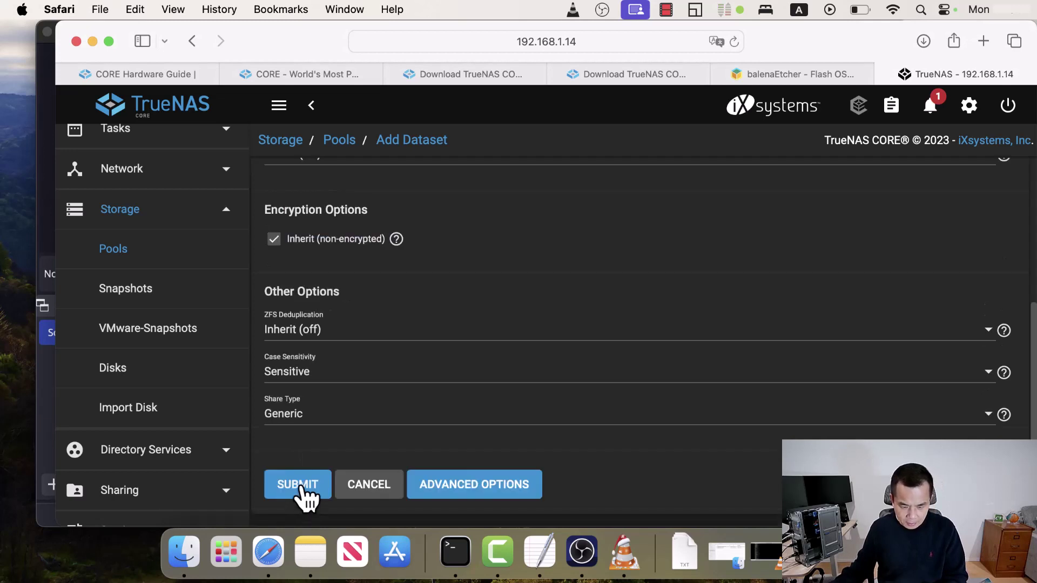
{"action": "left_click", "coordinate": [297, 487]}
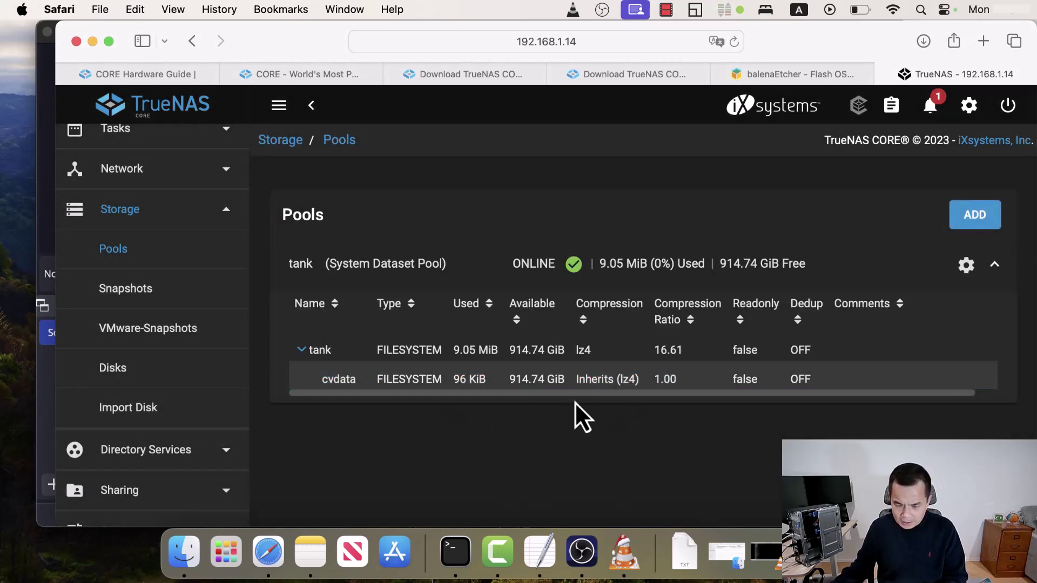
{"action": "left_click", "coordinate": [598, 384]}
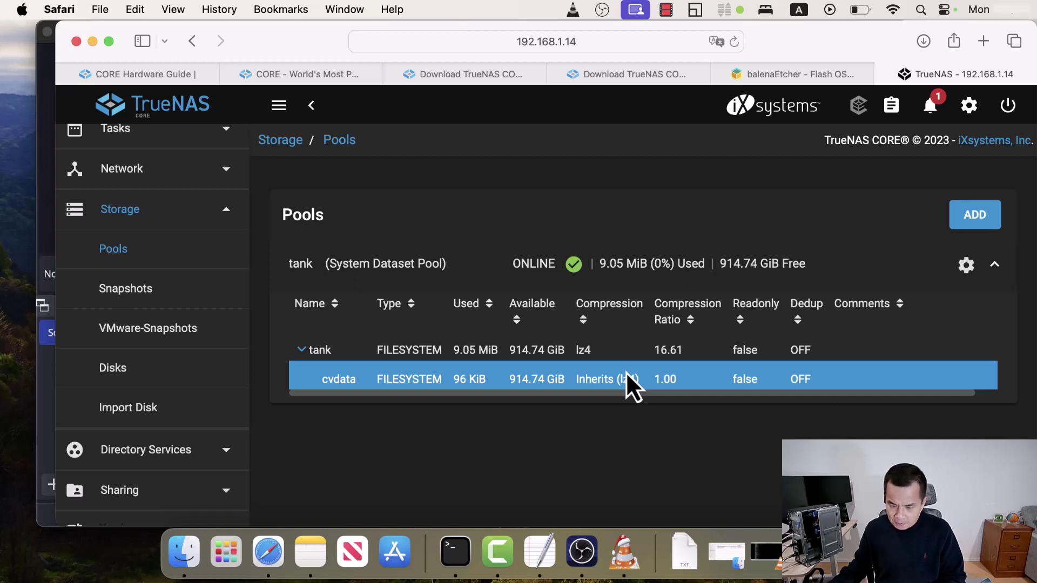
{"action": "scroll", "coordinate": [345, 381], "scroll_direction": "right", "scroll_amount": 2}
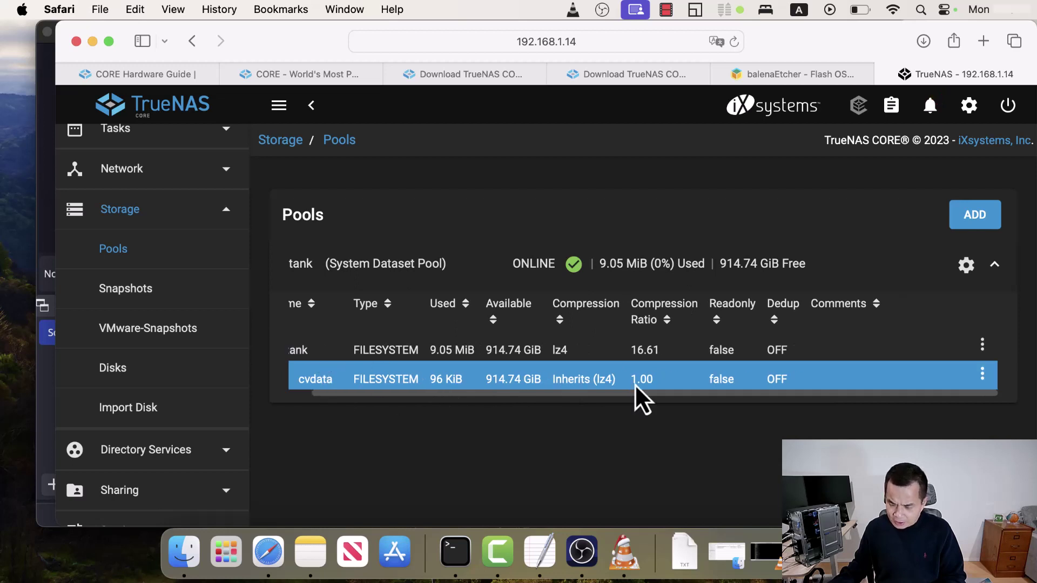
- Add a child dataset named cvcourses inside the cvdata dataset
{"action": "left_click", "coordinate": [984, 378]}
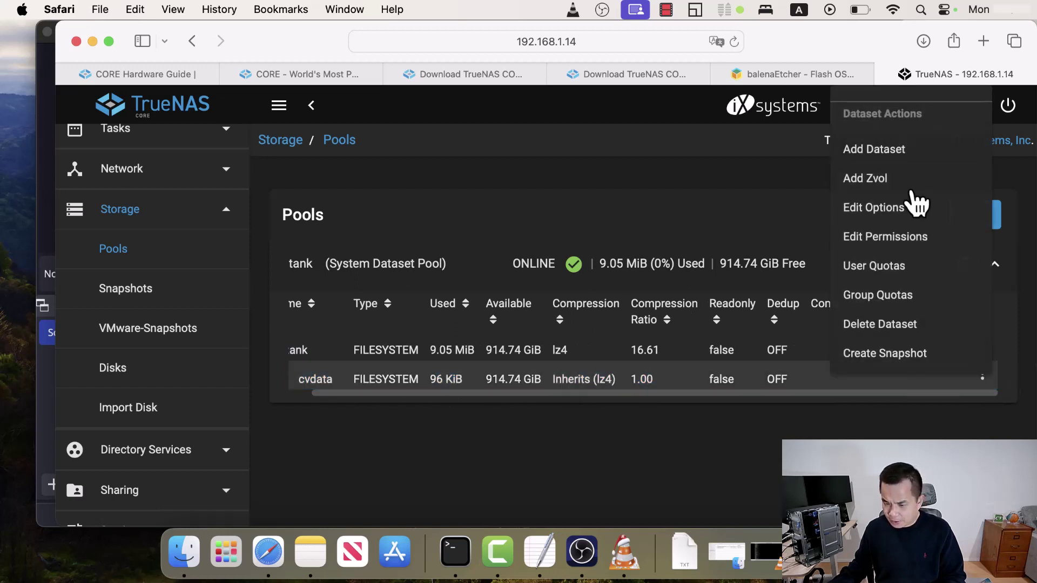
{"action": "left_click", "coordinate": [897, 154]}
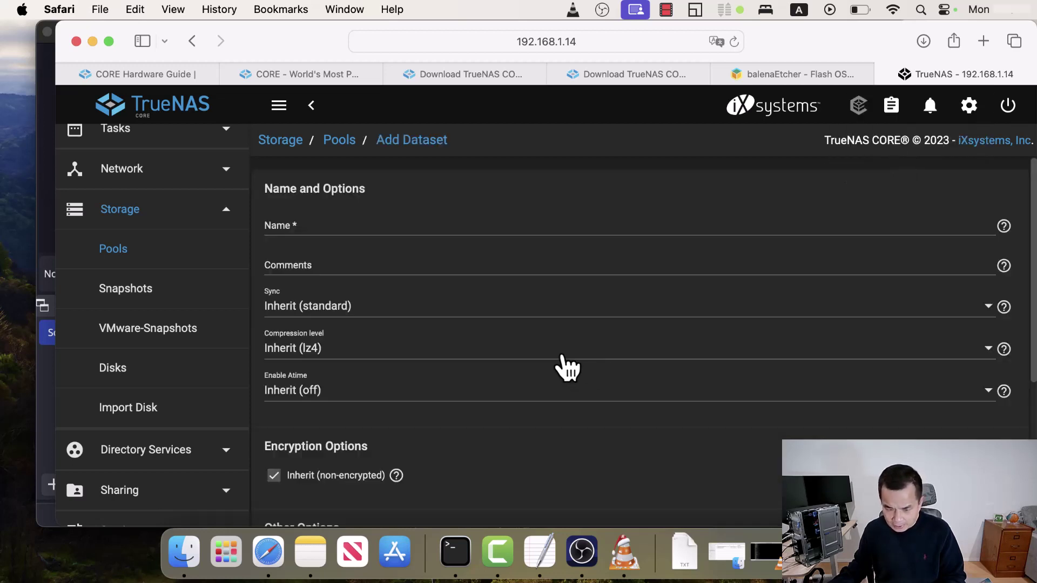
{"action": "left_click", "coordinate": [326, 226]}
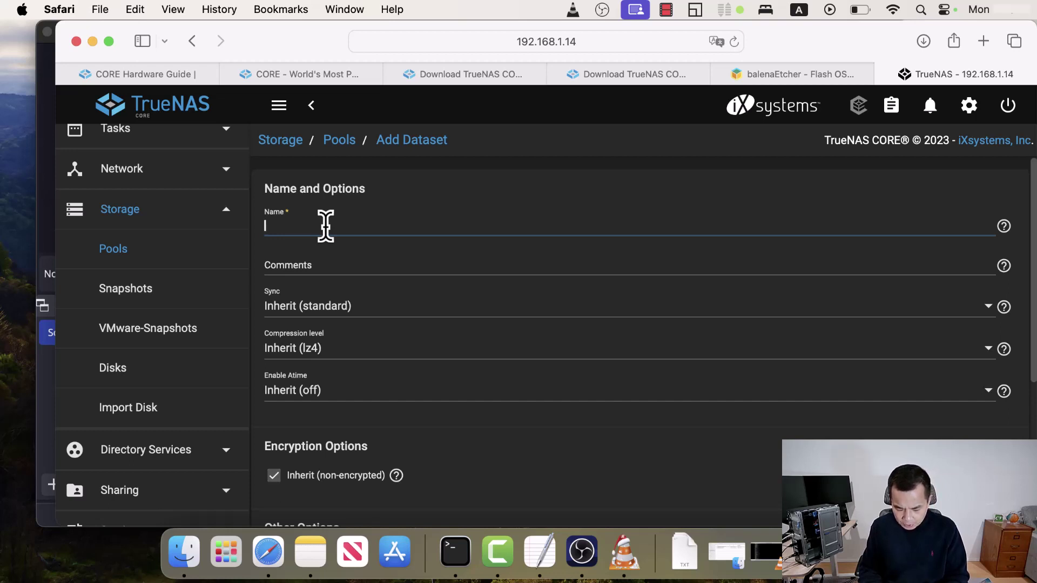
{"action": "type", "text": "cv"}
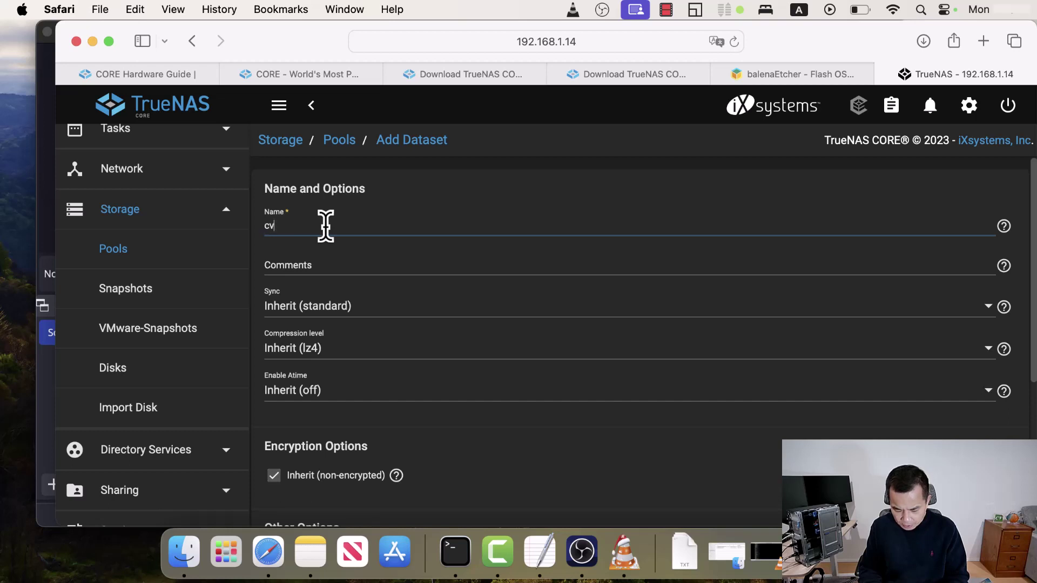
{"action": "type", "text": "courses"}
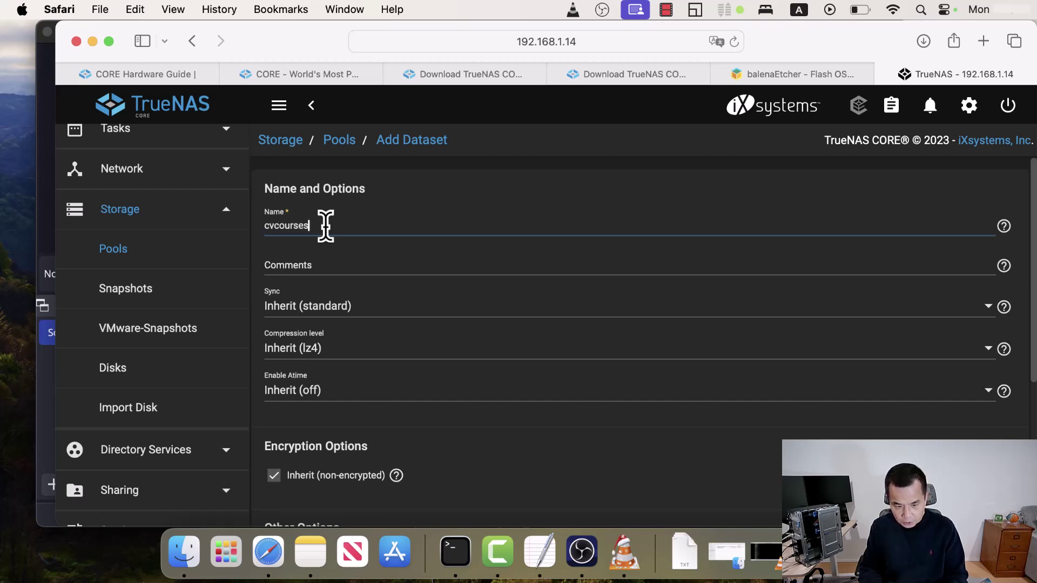
{"action": "scroll", "coordinate": [419, 432], "scroll_direction": "down", "scroll_amount": 5}
{"action": "left_click", "coordinate": [307, 493]}
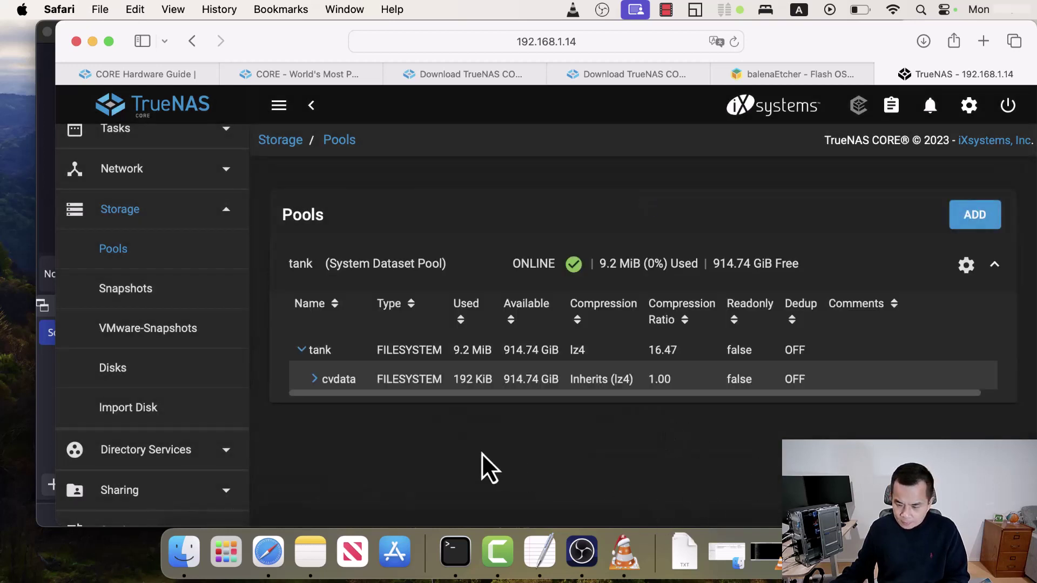
- Expand cvdata to show its nested cvcourse dataset, then reveal the account options
{"action": "left_click", "coordinate": [316, 381]}
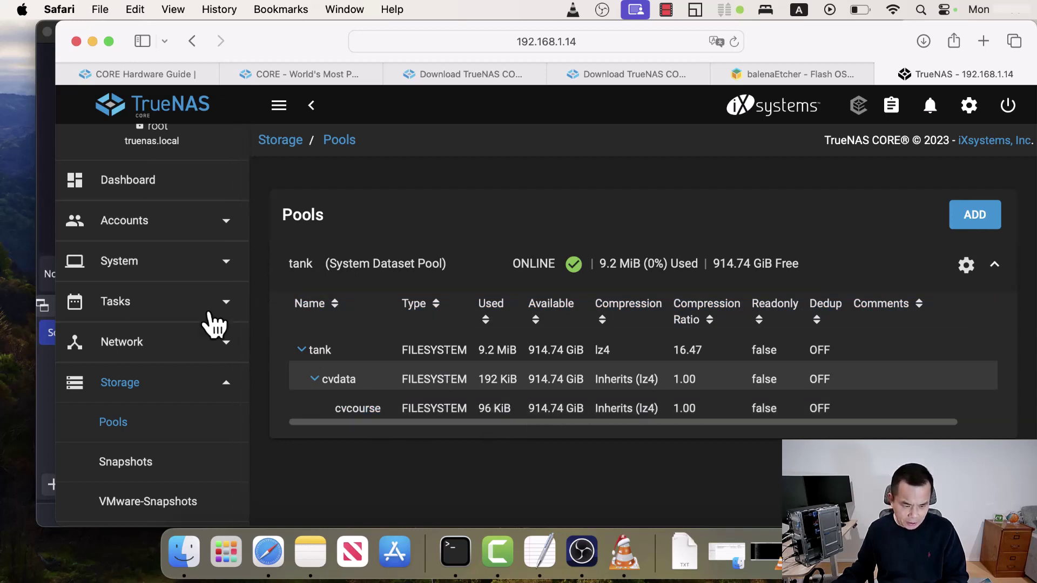
{"action": "left_click", "coordinate": [225, 223]}
- Start a new user account, entering the user's full name and a shortened username
{"action": "left_click", "coordinate": [115, 313]}
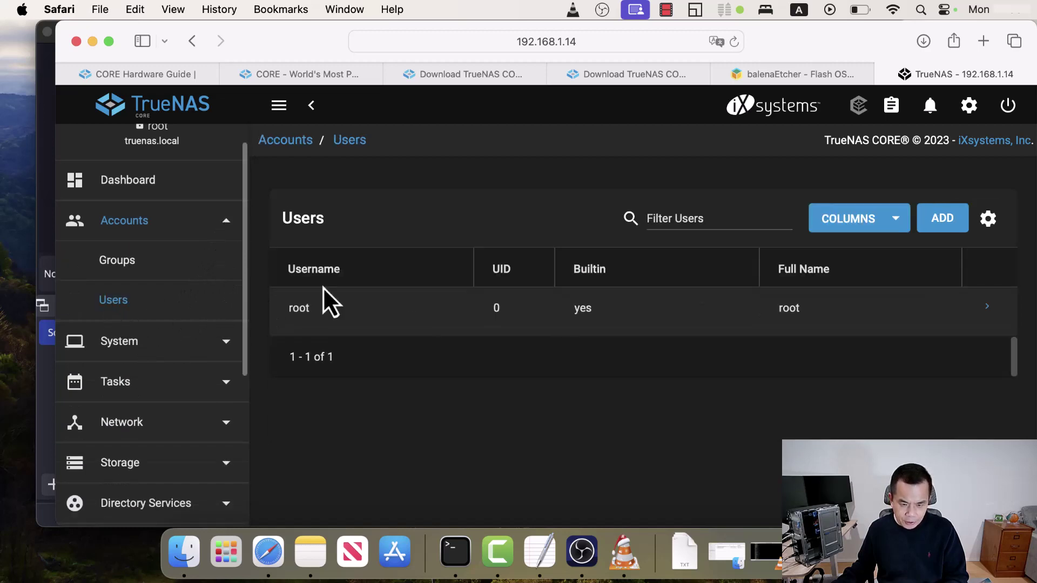
{"action": "left_click", "coordinate": [110, 42]}
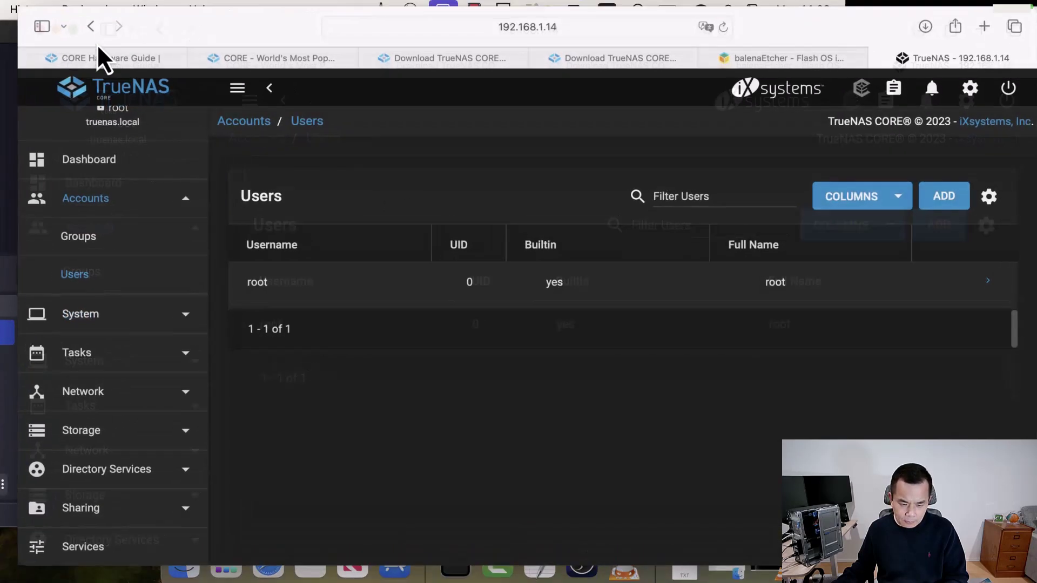
{"action": "left_click", "coordinate": [949, 200]}
{"action": "left_click", "coordinate": [276, 208]}
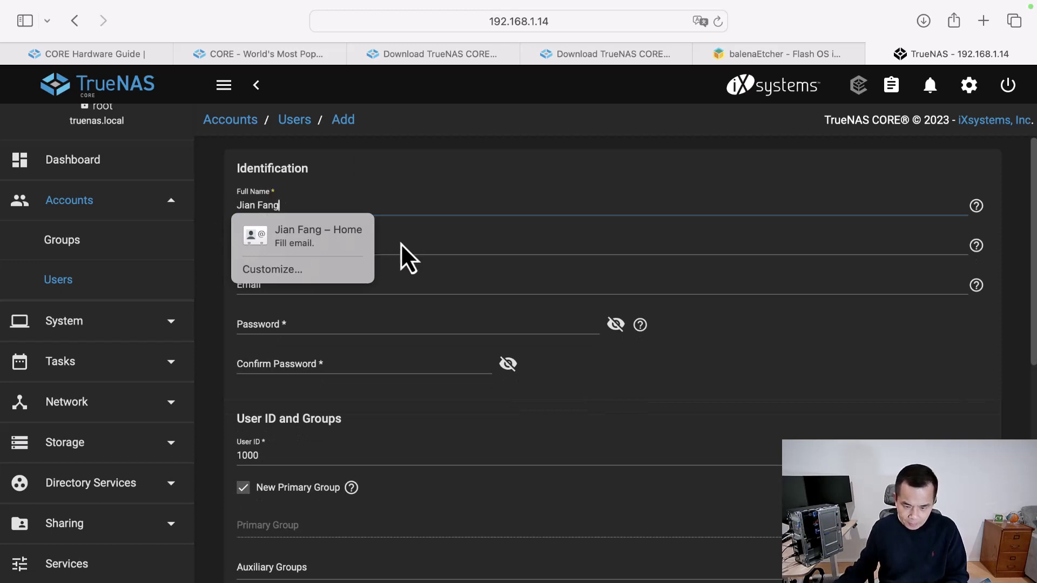
{"action": "left_click", "coordinate": [439, 240]}
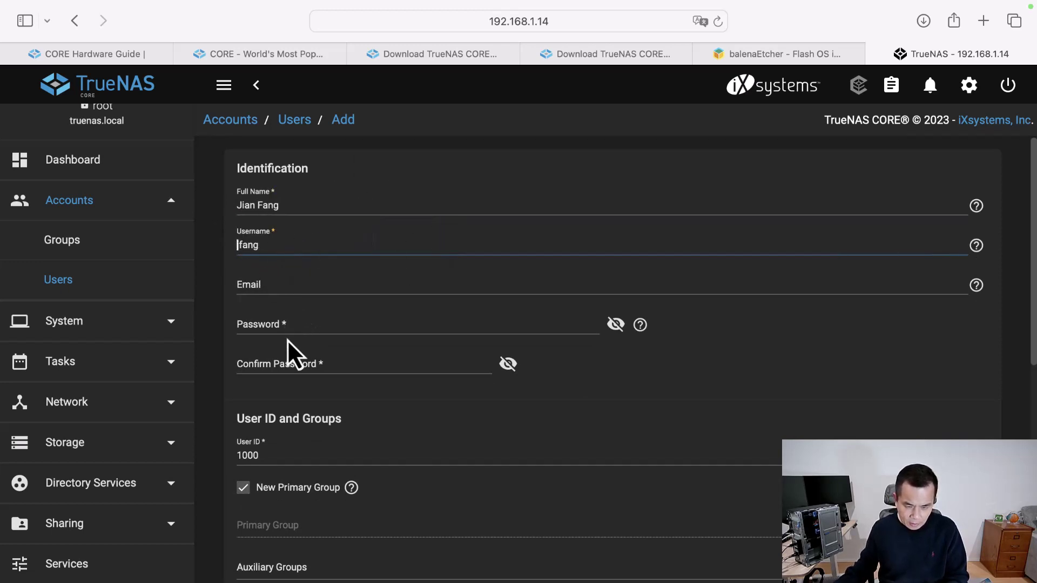
{"action": "type", "text": "j"}
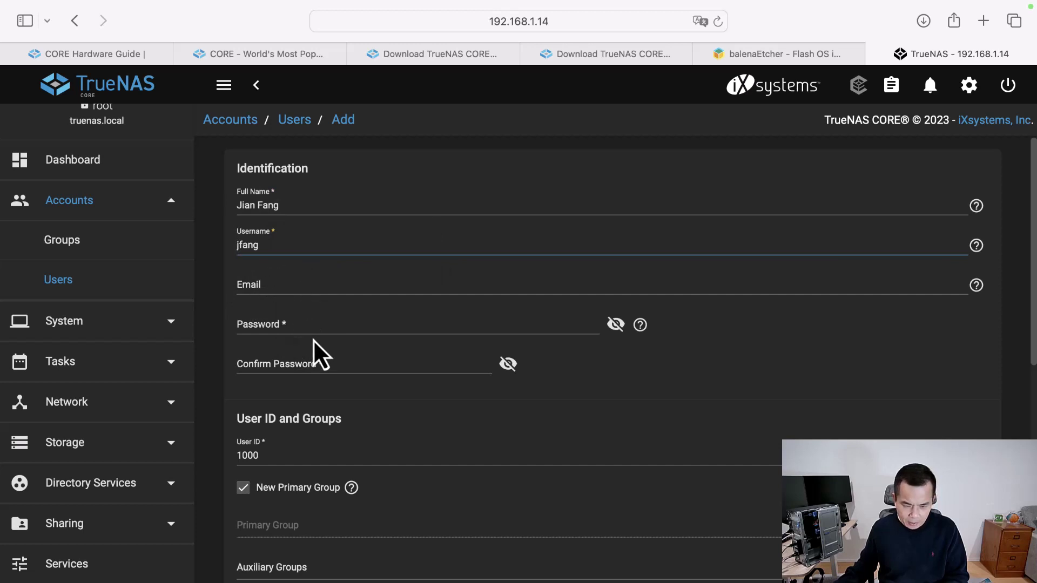
- Enter a self-chosen password in both password fields and submit the new user
{"action": "left_click", "coordinate": [311, 325]}
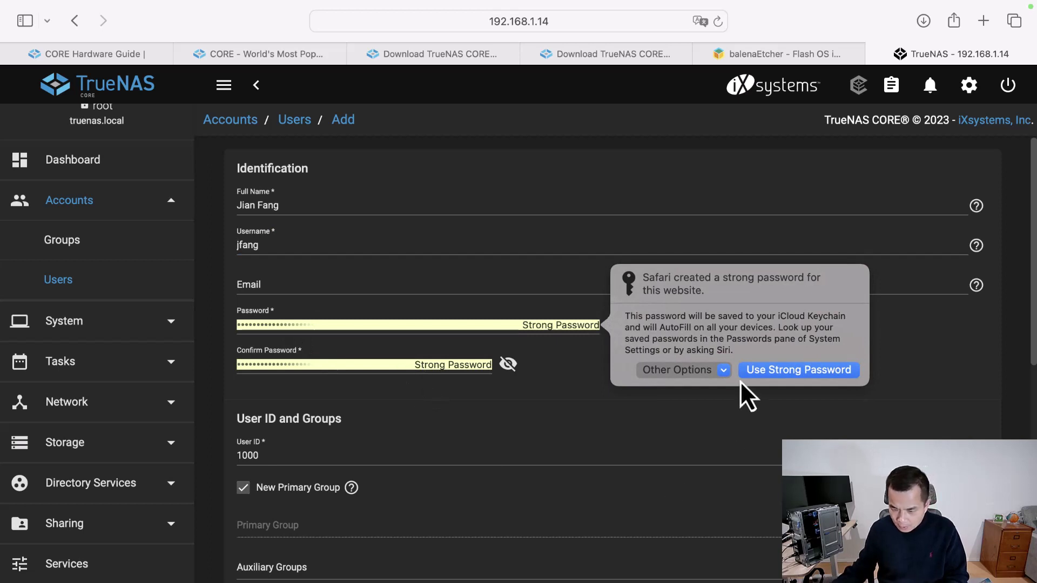
{"action": "left_click", "coordinate": [723, 371]}
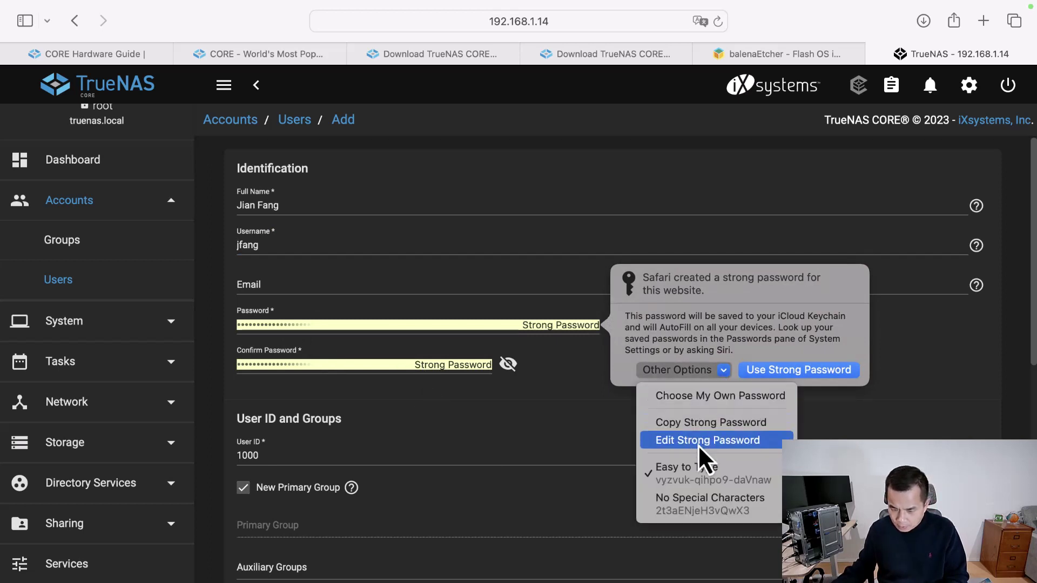
{"action": "left_click", "coordinate": [707, 398]}
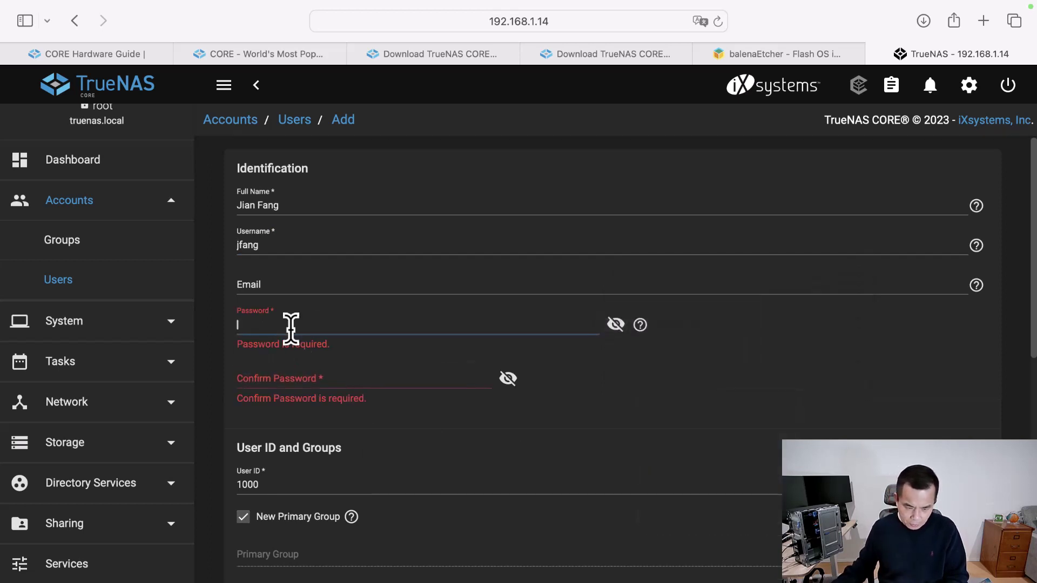
{"action": "type", "text": "****"}
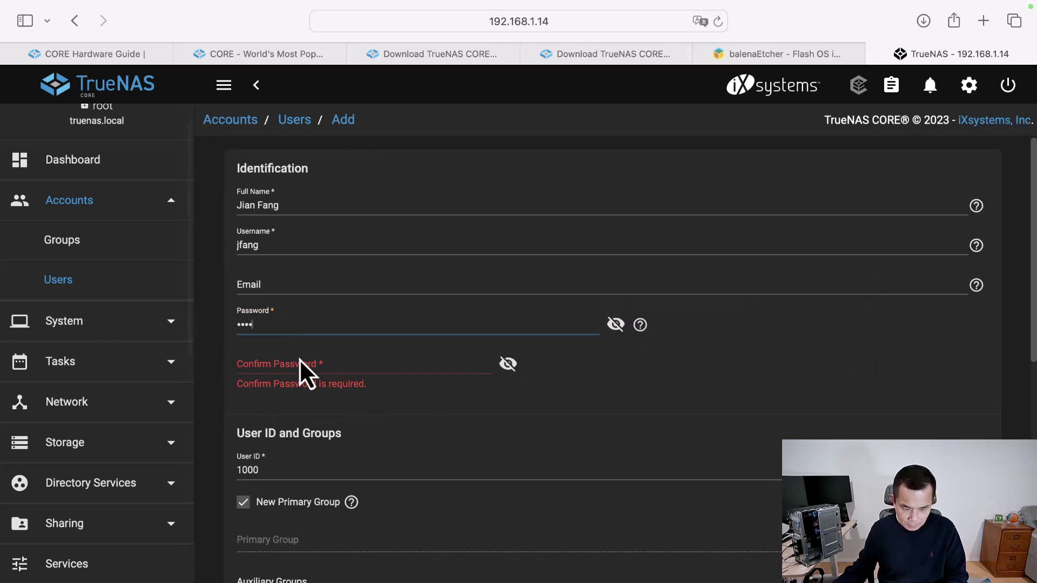
{"action": "left_click", "coordinate": [305, 363]}
{"action": "type", "text": "****"}
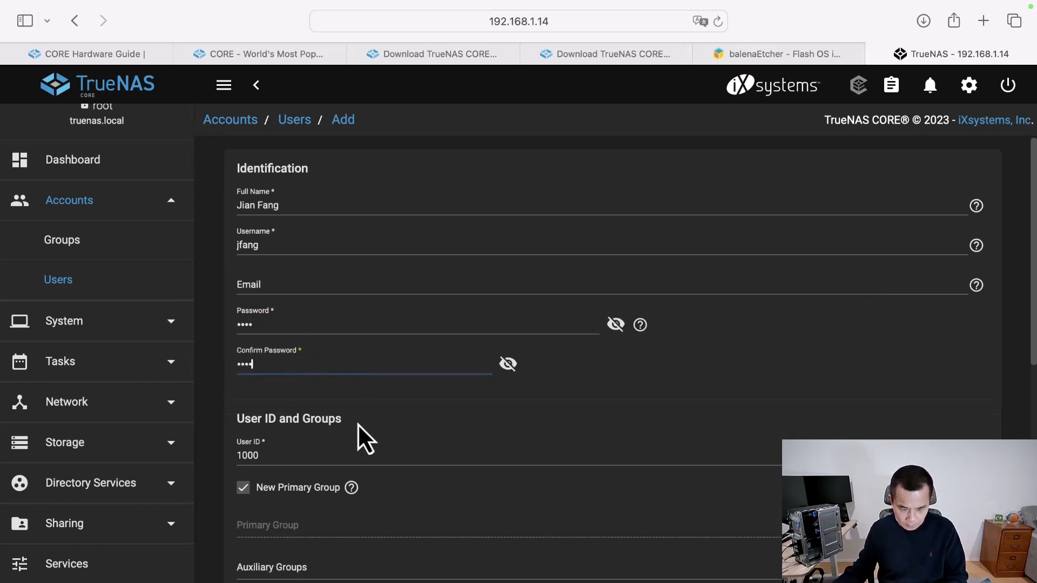
{"action": "scroll", "coordinate": [403, 442], "scroll_direction": "down", "scroll_amount": 8}
{"action": "left_click", "coordinate": [265, 543]}
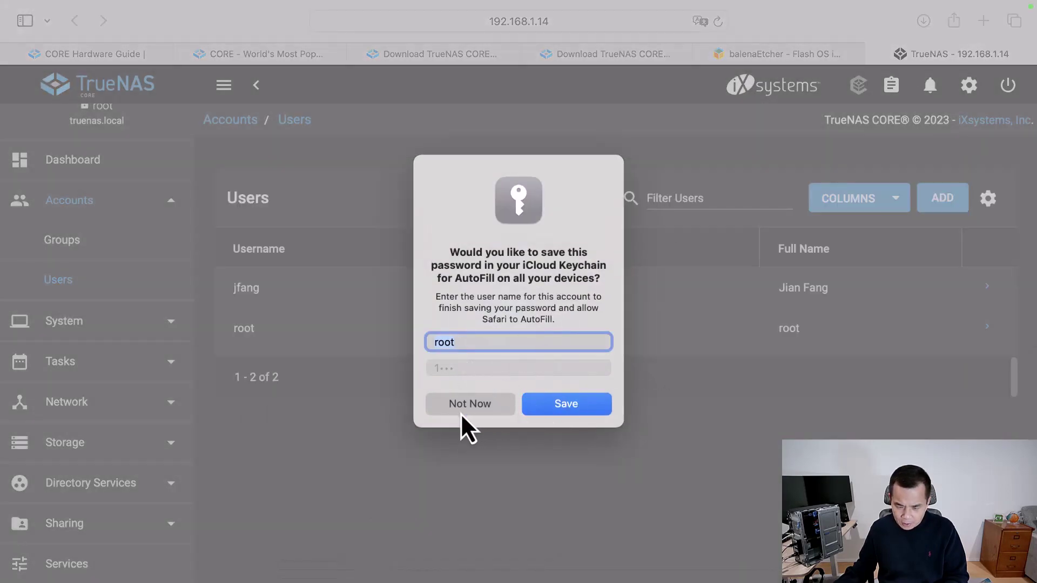
- Decline Safari's offer to save the password and expand Storage in the sidebar
{"action": "left_click", "coordinate": [467, 406]}
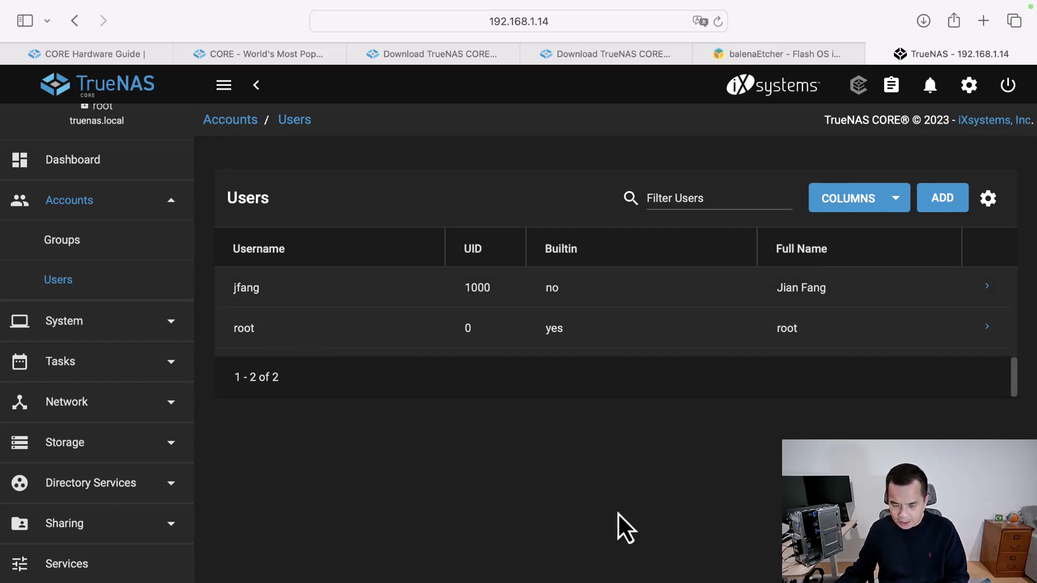
{"action": "left_click", "coordinate": [173, 453]}
- In cvcourse's permissions, apply the new user's group as owner group and save
{"action": "left_click", "coordinate": [75, 199]}
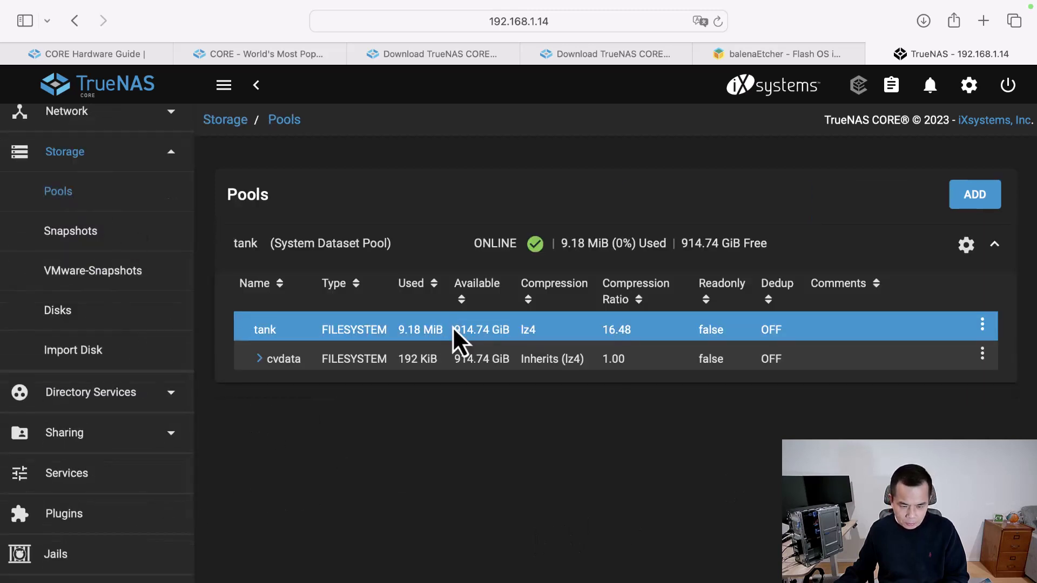
{"action": "left_click", "coordinate": [268, 363]}
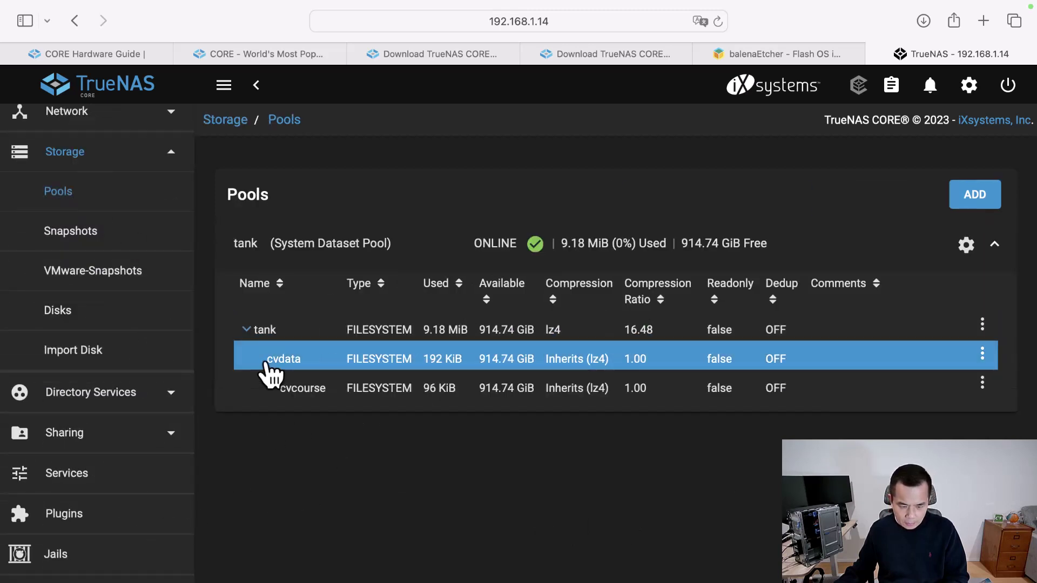
{"action": "left_click", "coordinate": [984, 385]}
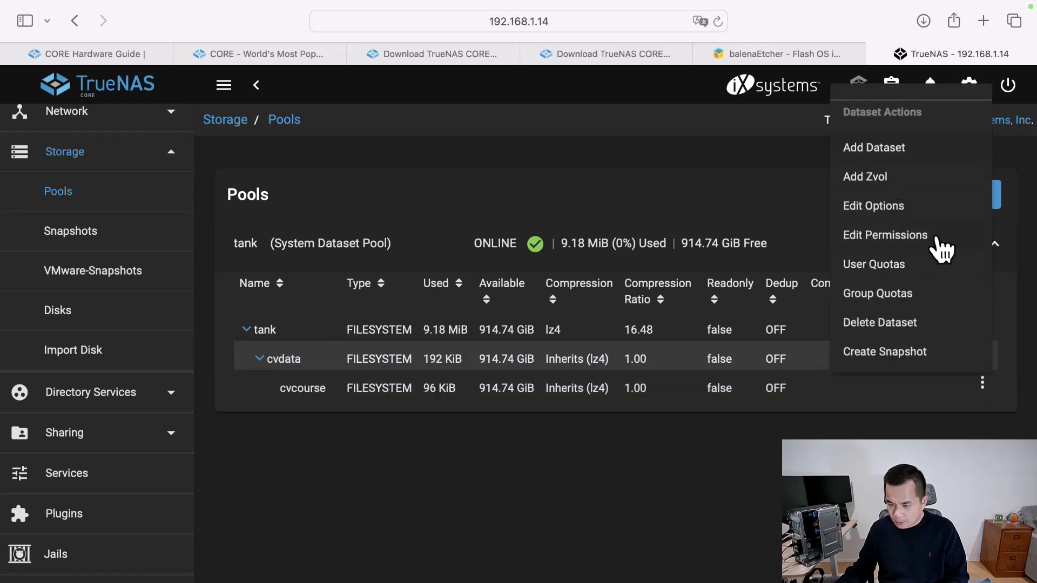
{"action": "left_click", "coordinate": [905, 248]}
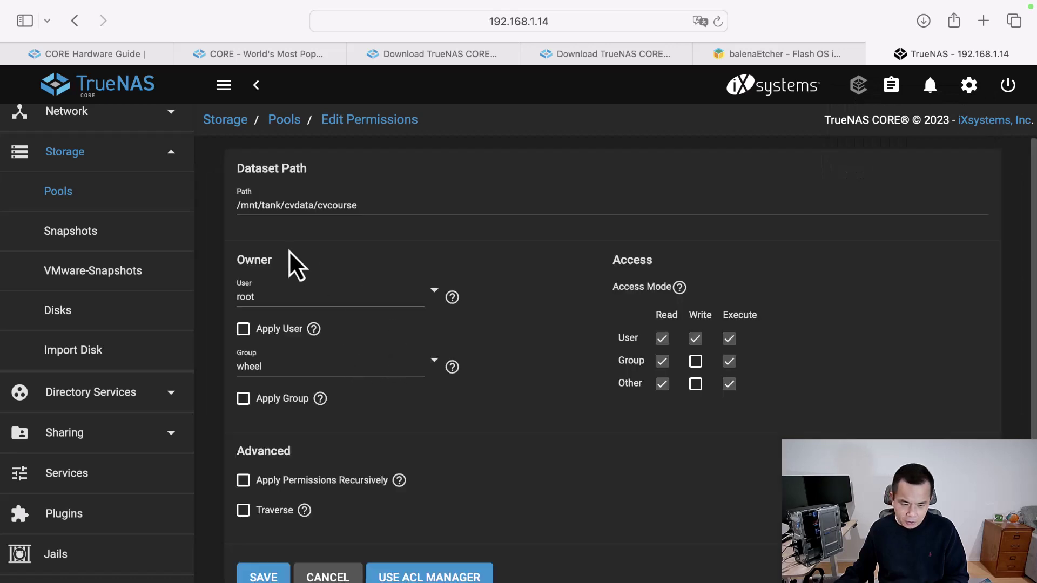
{"action": "left_click", "coordinate": [244, 400]}
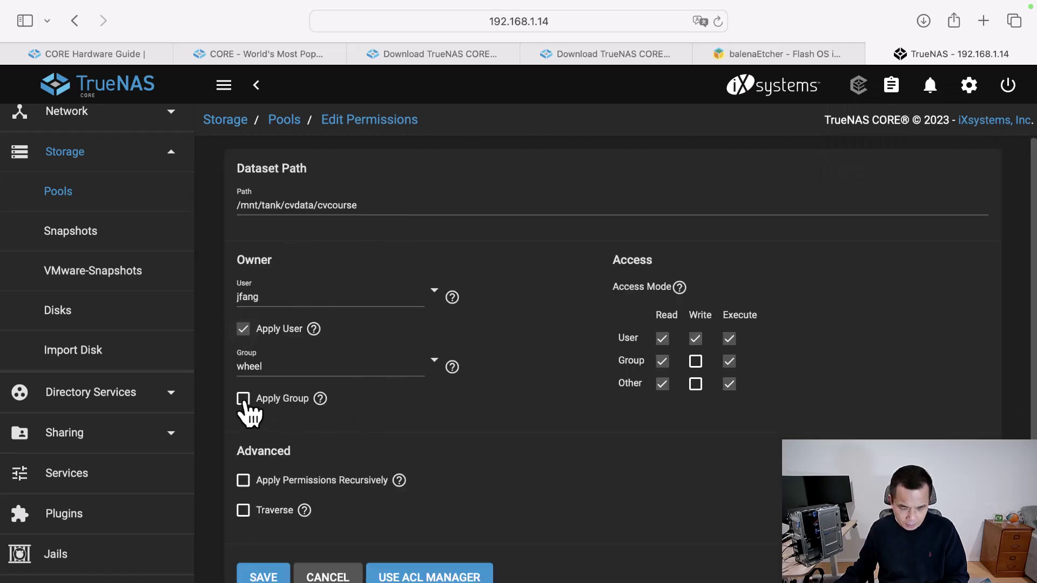
{"action": "left_click", "coordinate": [430, 368]}
{"action": "scroll", "coordinate": [500, 497], "scroll_direction": "down", "scroll_amount": 10}
{"action": "left_click", "coordinate": [454, 561]}
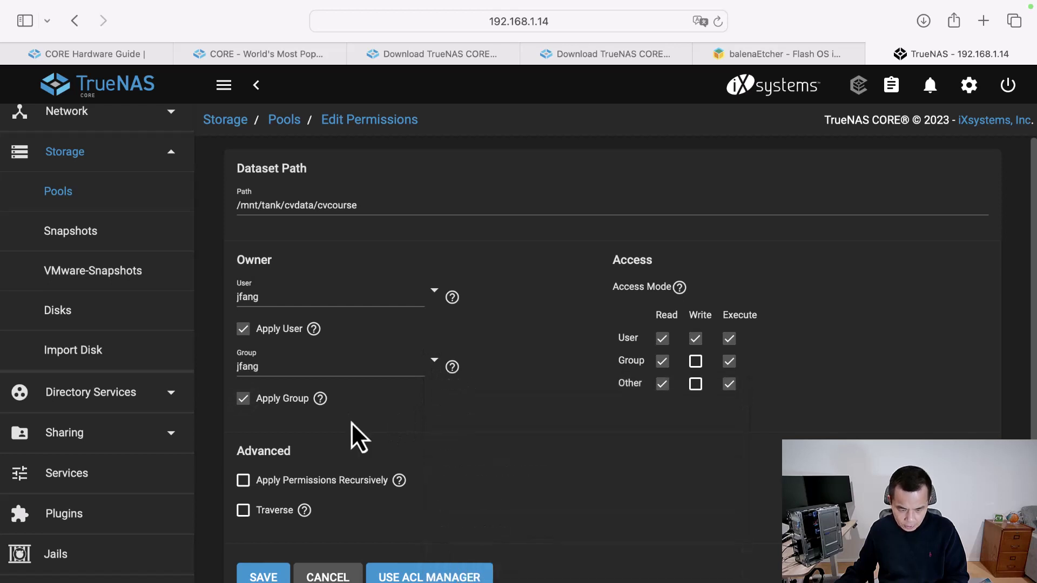
{"action": "scroll", "coordinate": [310, 508], "scroll_direction": "down", "scroll_amount": 1}
{"action": "left_click", "coordinate": [268, 545]}
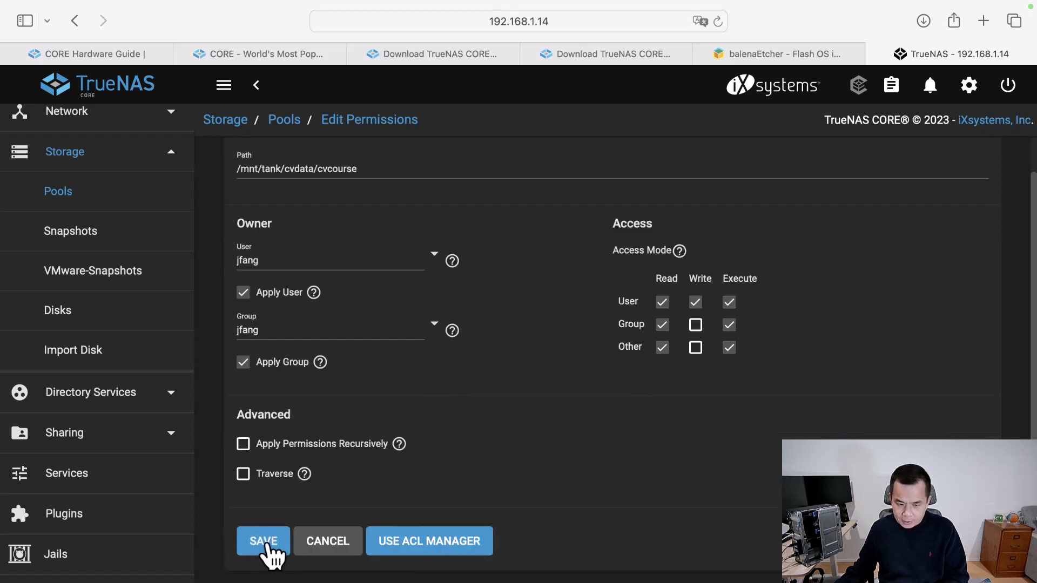
{"action": "left_click", "coordinate": [433, 394]}
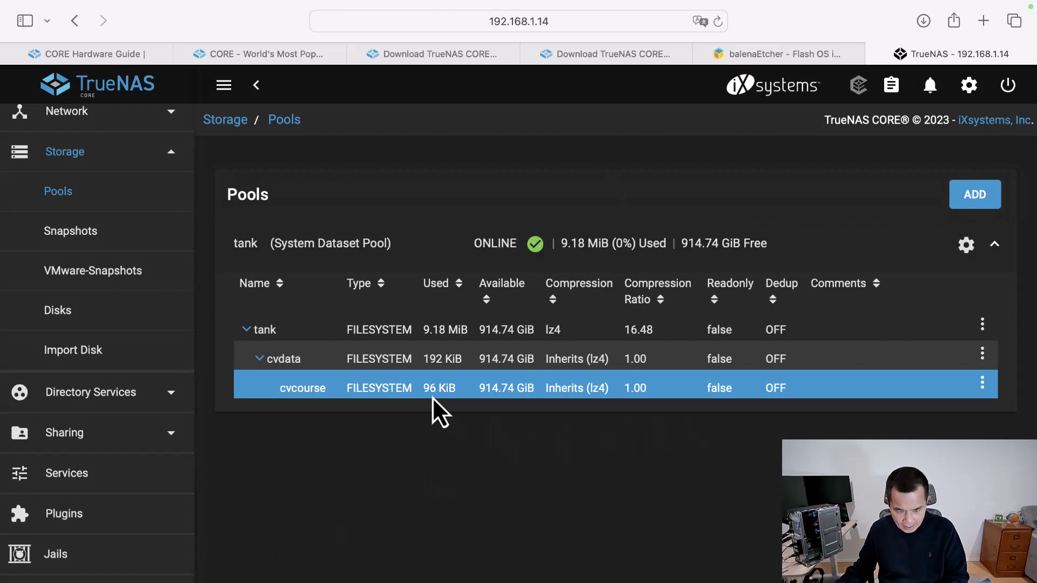
- Open and close cvcourse's actions menu, then expand Sharing in the sidebar
{"action": "left_click", "coordinate": [982, 384]}
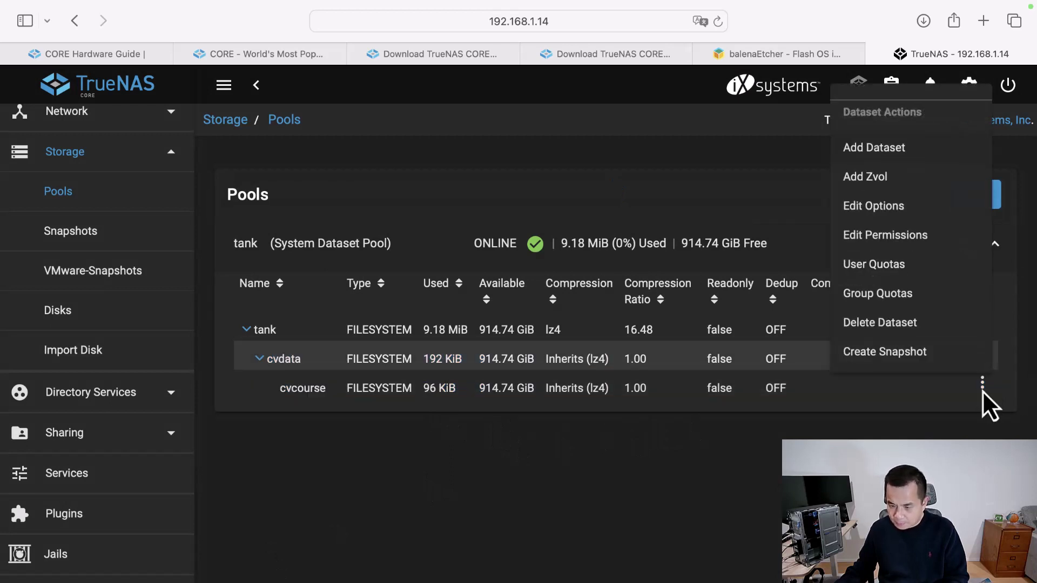
{"action": "left_click", "coordinate": [253, 400]}
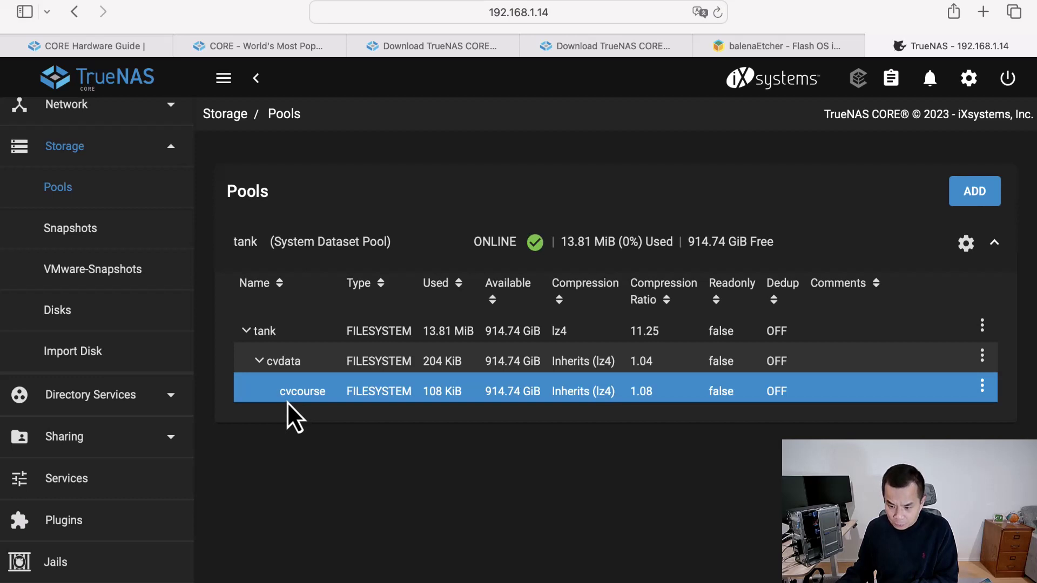
{"action": "left_click", "coordinate": [167, 447]}
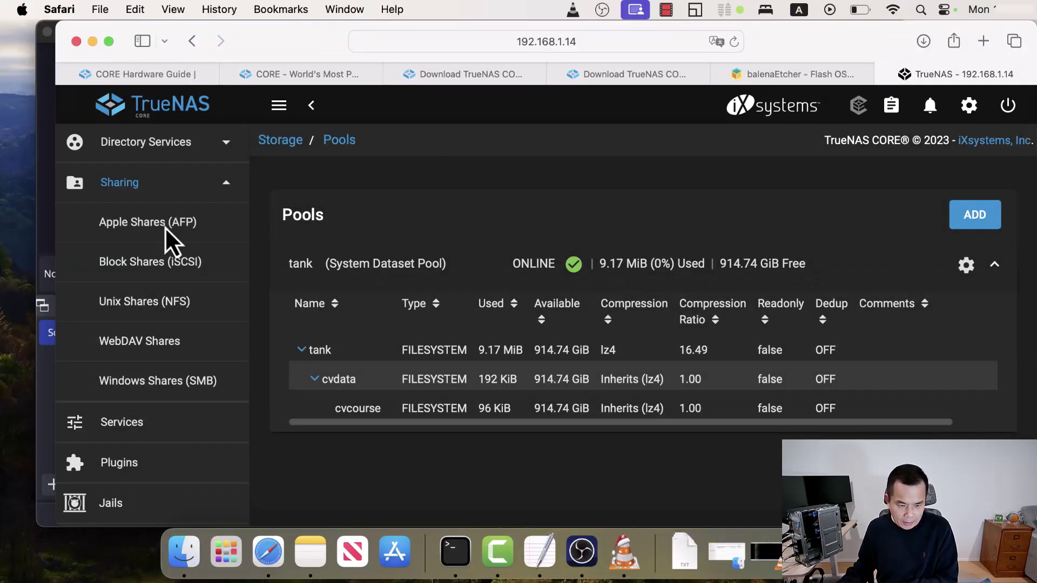
- Begin adding an Apple (AFP) share, then switch to creating an SMB share instead
{"action": "left_click", "coordinate": [114, 280]}
{"action": "left_click", "coordinate": [984, 222]}
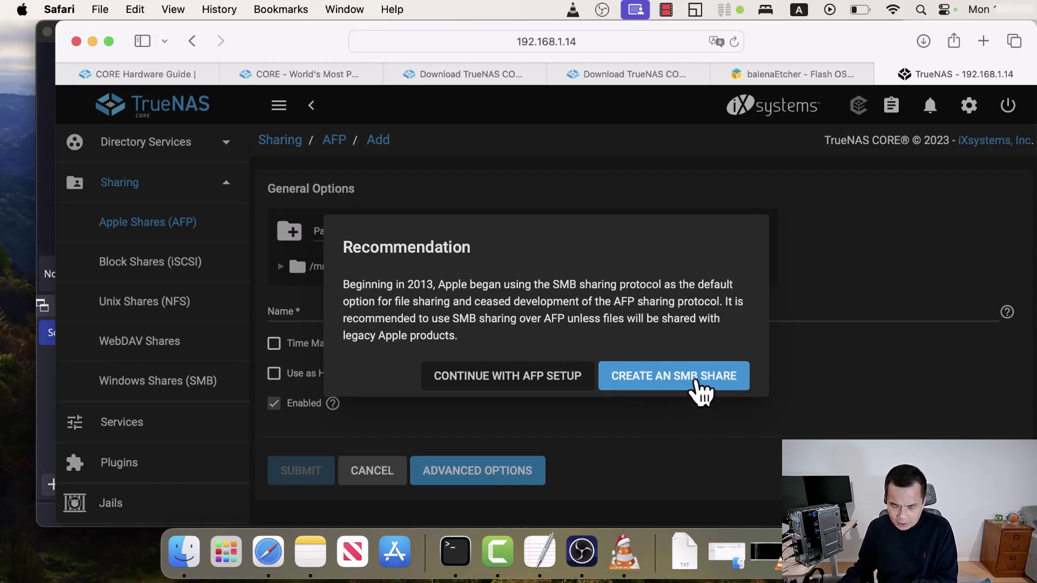
{"action": "left_click", "coordinate": [701, 390]}
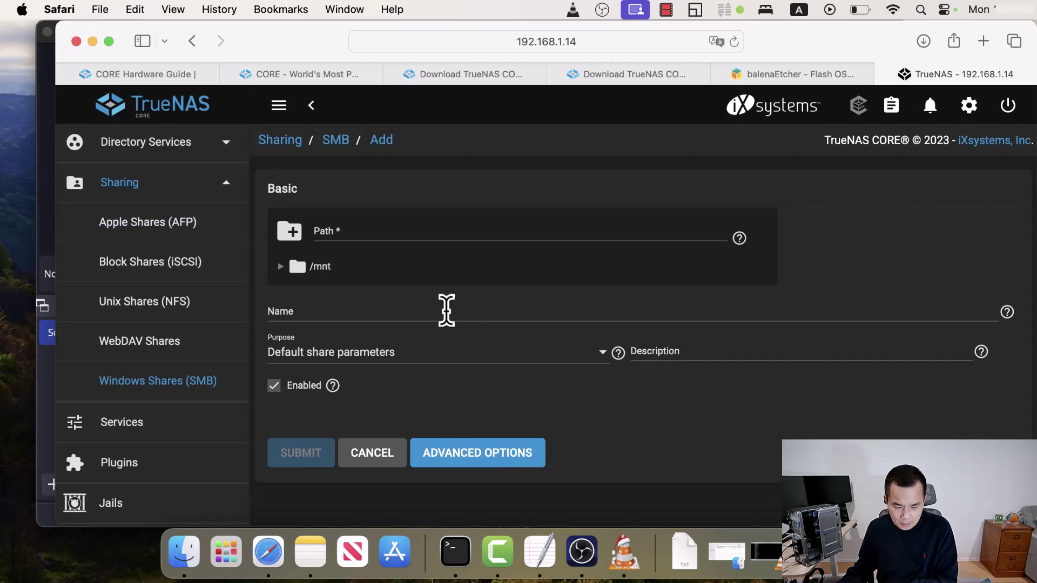
- Create the cvcourse SMB share on /mnt/tank/cvdata/cvcourse and enable the SMB service
{"action": "left_click", "coordinate": [281, 267]}
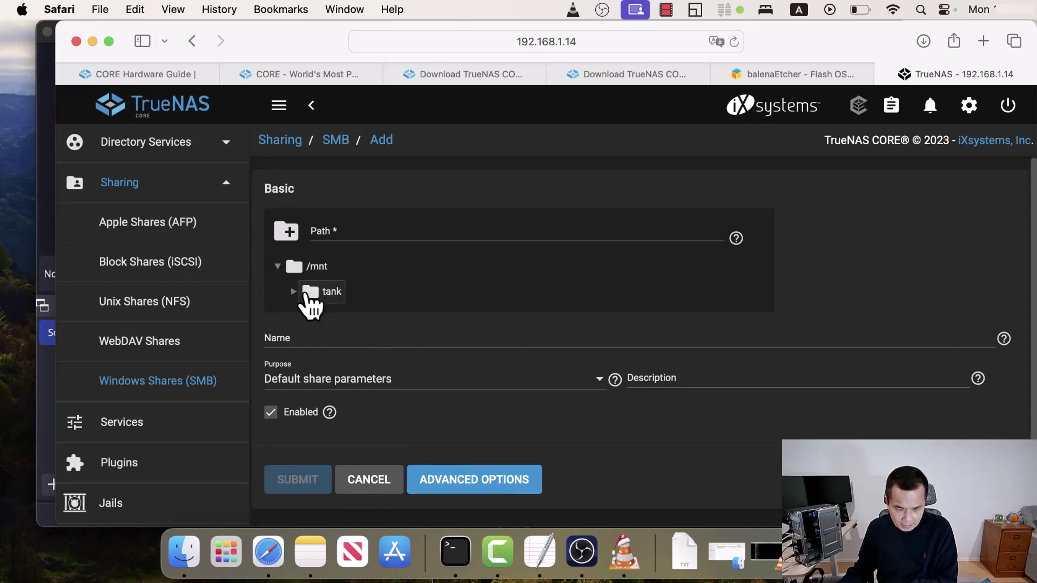
{"action": "left_click", "coordinate": [294, 292]}
{"action": "left_click", "coordinate": [310, 318]}
{"action": "left_click", "coordinate": [348, 340]}
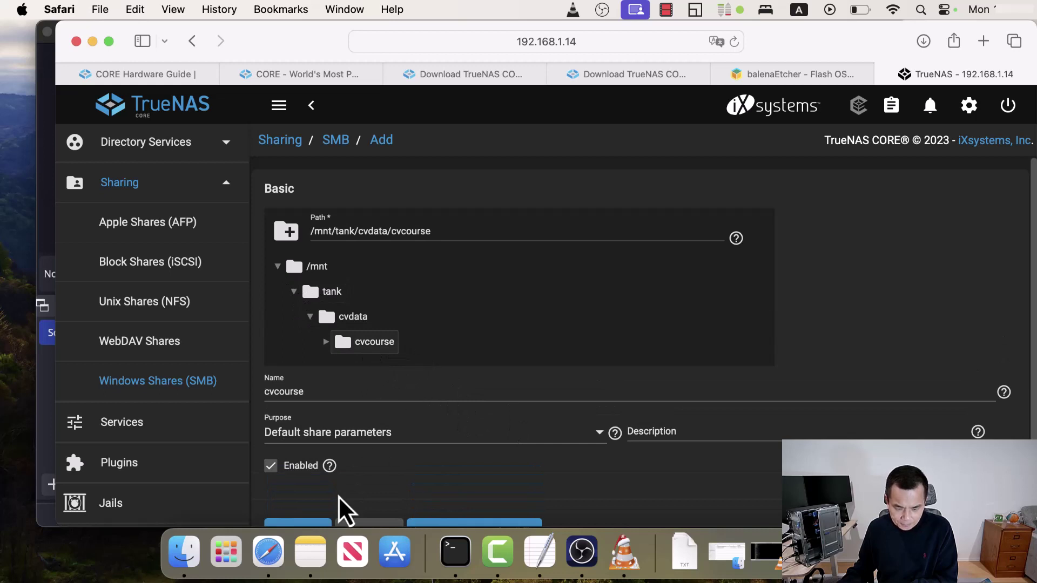
{"action": "scroll", "coordinate": [359, 504], "scroll_direction": "down", "scroll_amount": 2}
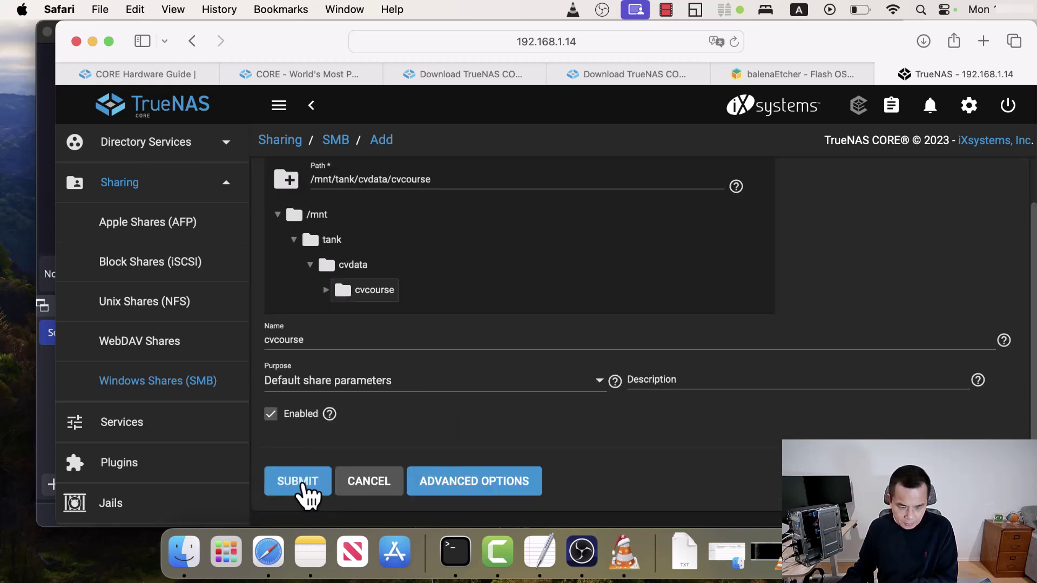
{"action": "left_click", "coordinate": [302, 486]}
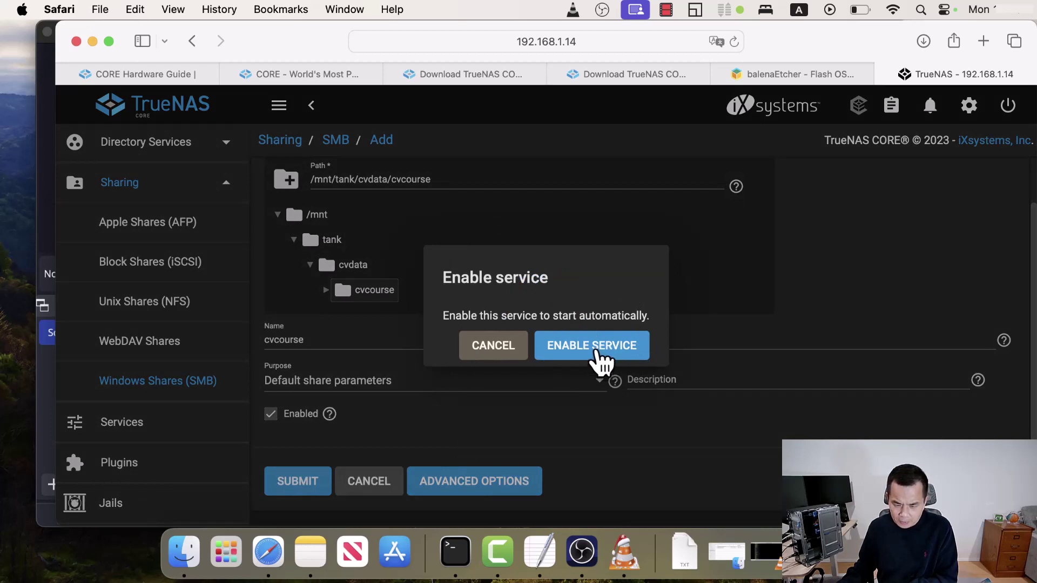
{"action": "left_click", "coordinate": [609, 354]}
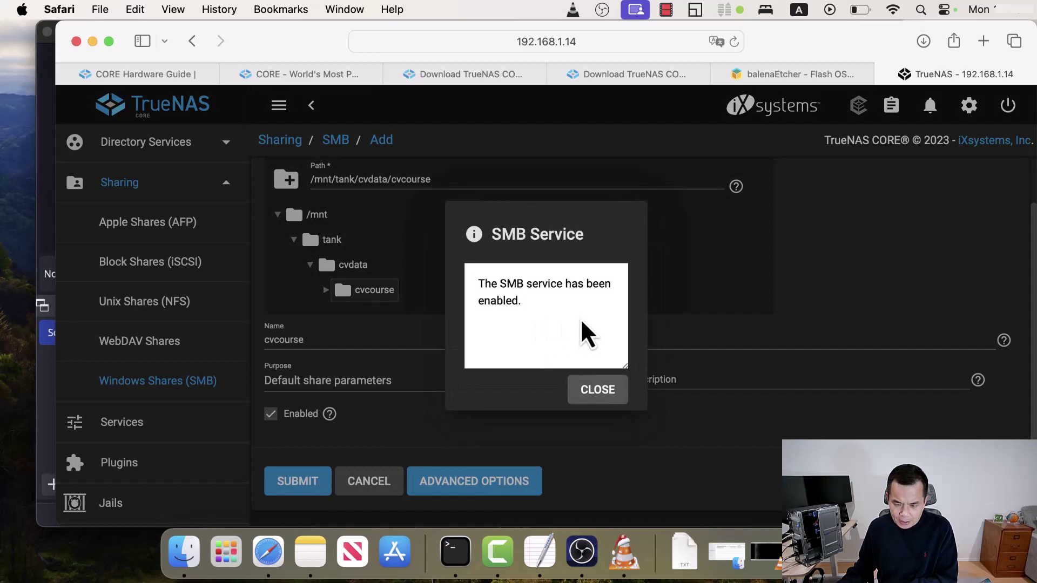
{"action": "left_click", "coordinate": [598, 392]}
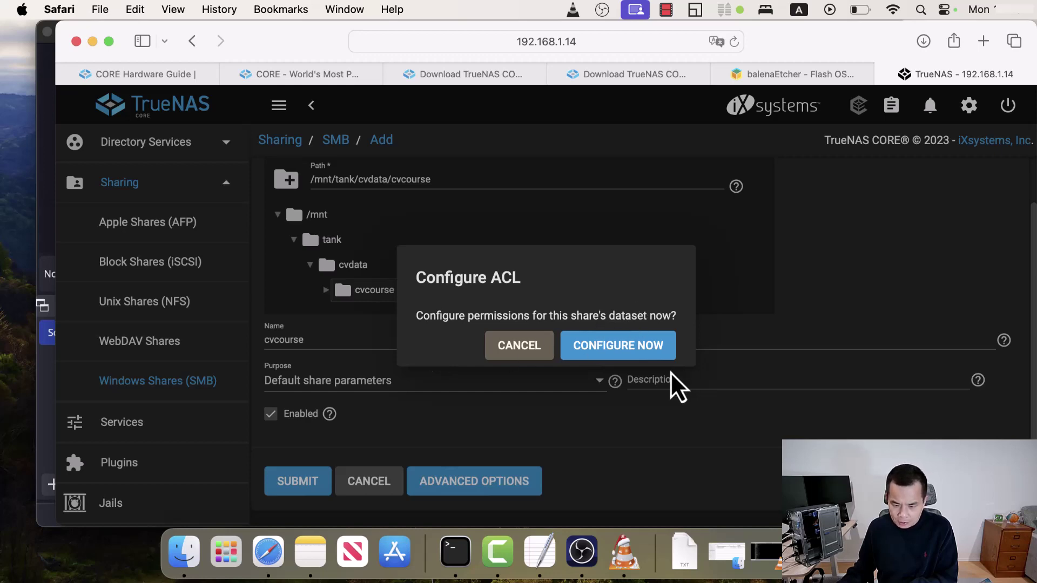
- Configure the new dataset's permissions by loading the RESTRICTED preset ACL
{"action": "left_click", "coordinate": [635, 352]}
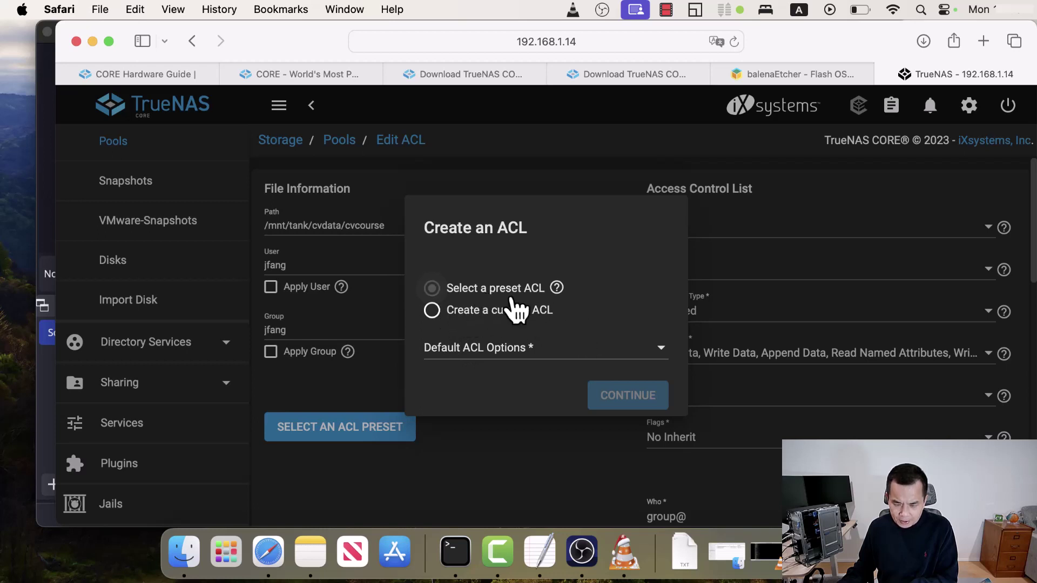
{"action": "left_click", "coordinate": [660, 349]}
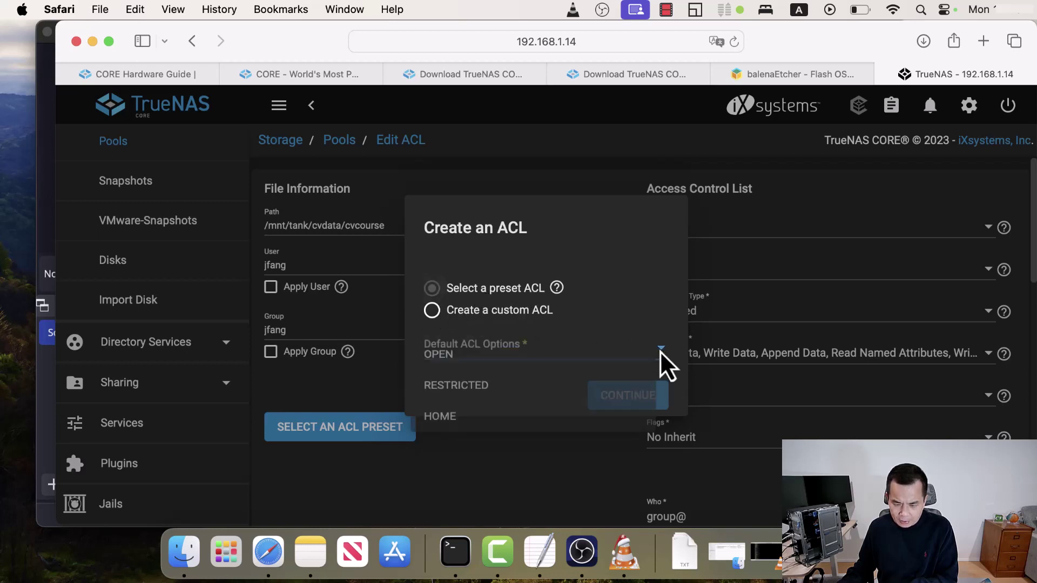
{"action": "left_click", "coordinate": [467, 392]}
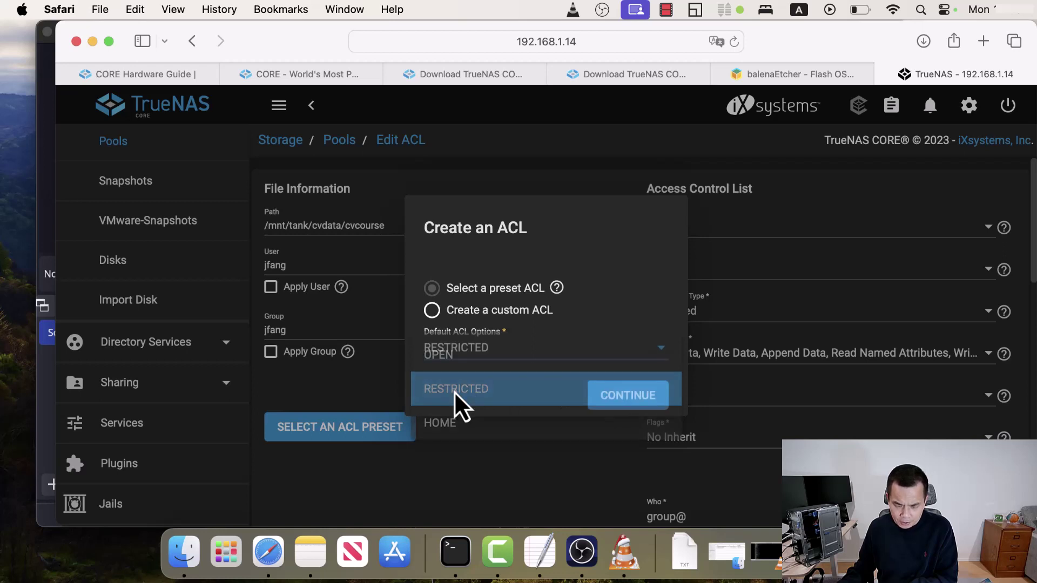
{"action": "left_click", "coordinate": [628, 399]}
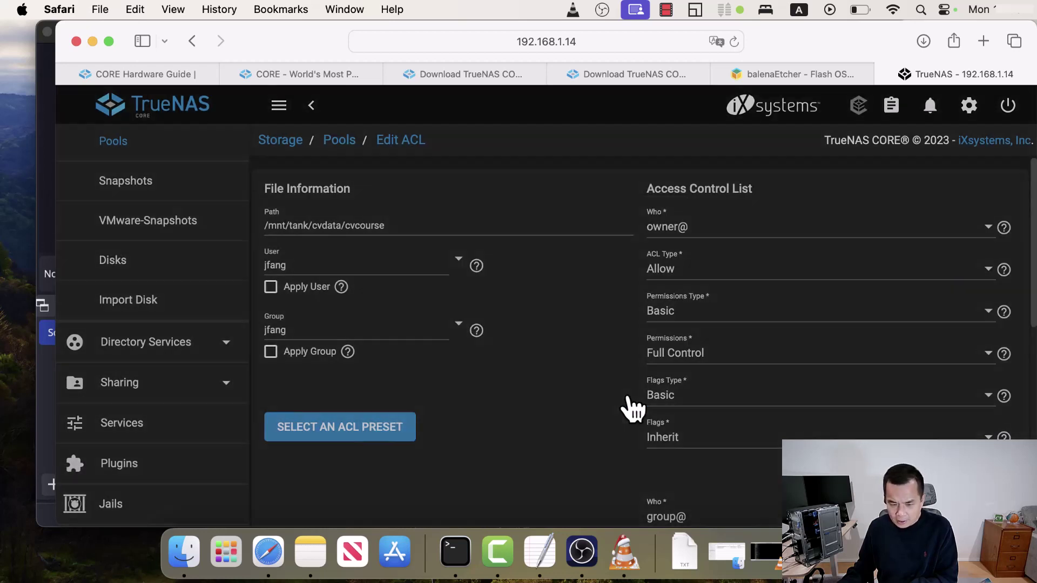
- Apply the owner user and group, save the ACL, and select cvcourse under cvdata
{"action": "left_click", "coordinate": [271, 290]}
{"action": "left_click", "coordinate": [271, 353]}
{"action": "scroll", "coordinate": [459, 432], "scroll_direction": "down", "scroll_amount": 10}
{"action": "left_click", "coordinate": [316, 483]}
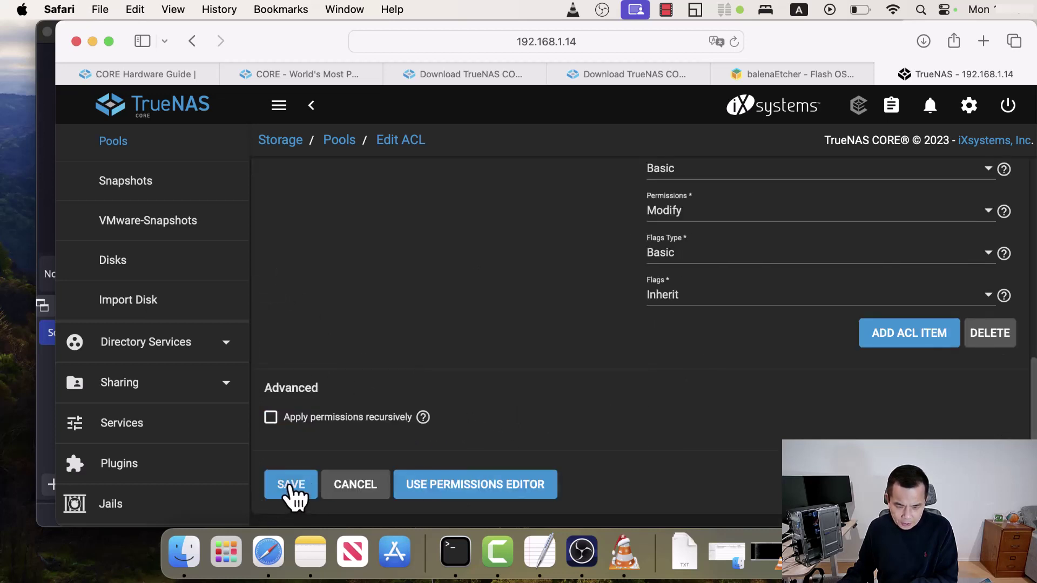
{"action": "left_click", "coordinate": [581, 387]}
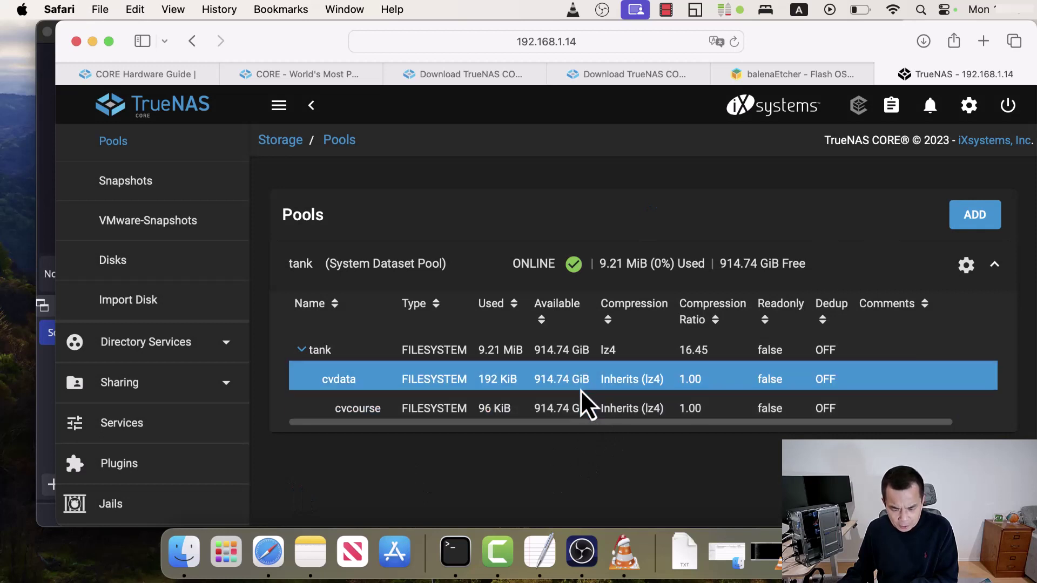
{"action": "left_click", "coordinate": [527, 412]}
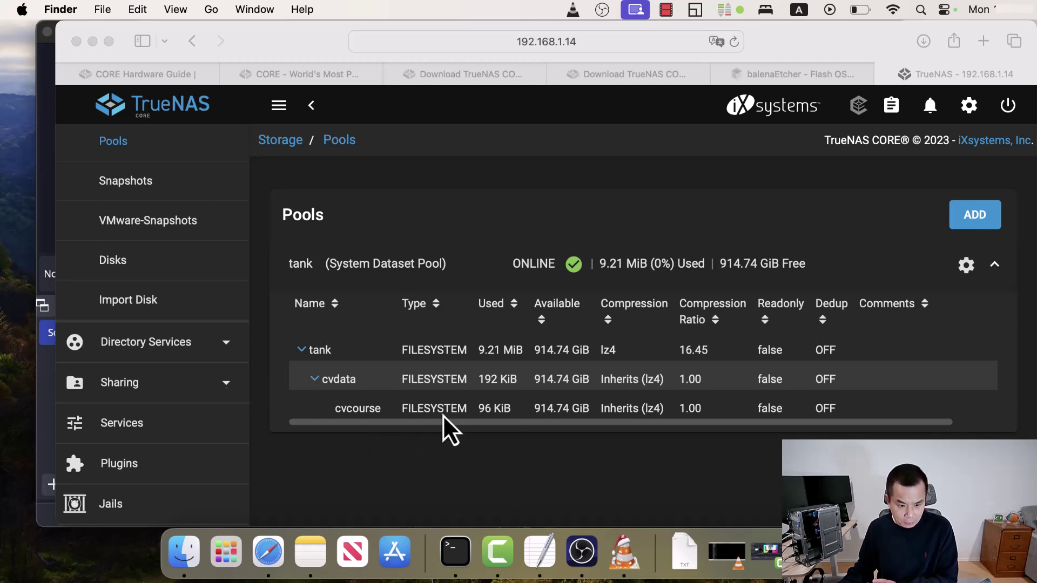
- Connect Finder to the truenas server with the registered user's name and password
{"action": "left_click", "coordinate": [184, 551]}
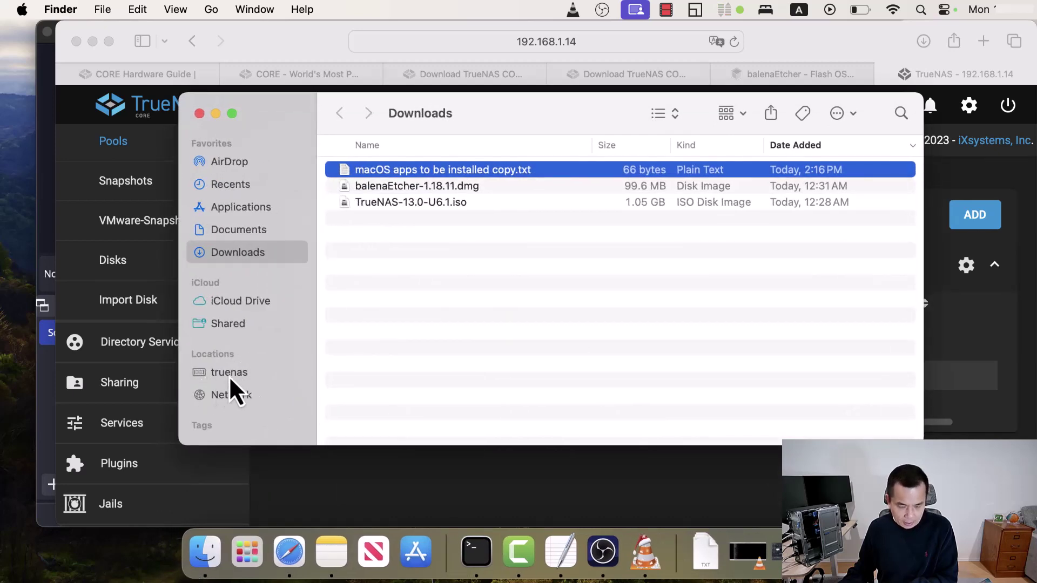
{"action": "left_click", "coordinate": [226, 375]}
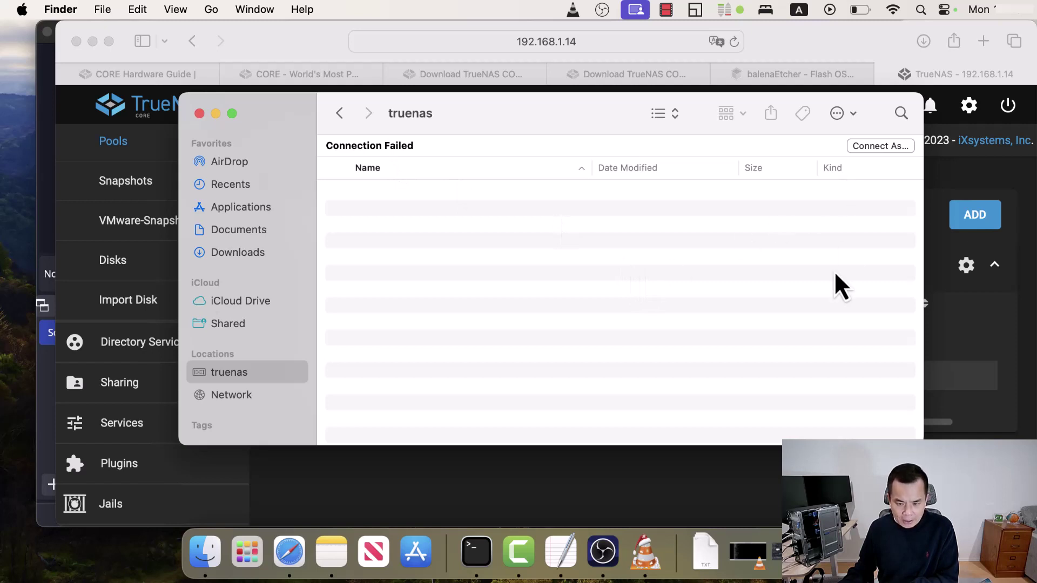
{"action": "left_click", "coordinate": [880, 145]}
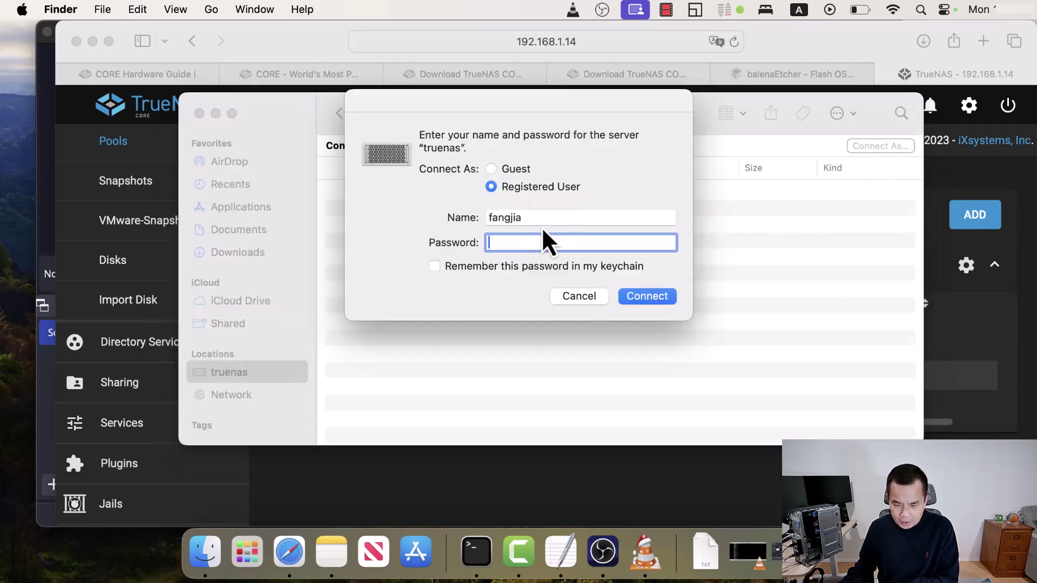
{"action": "left_click_drag", "start_coordinate": [539, 218], "coordinate": [469, 219]}
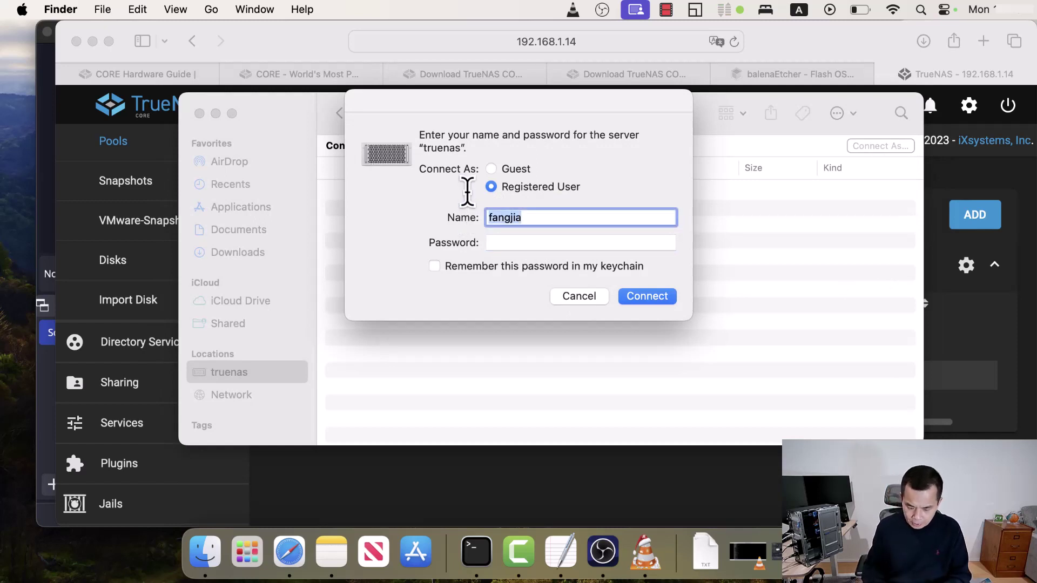
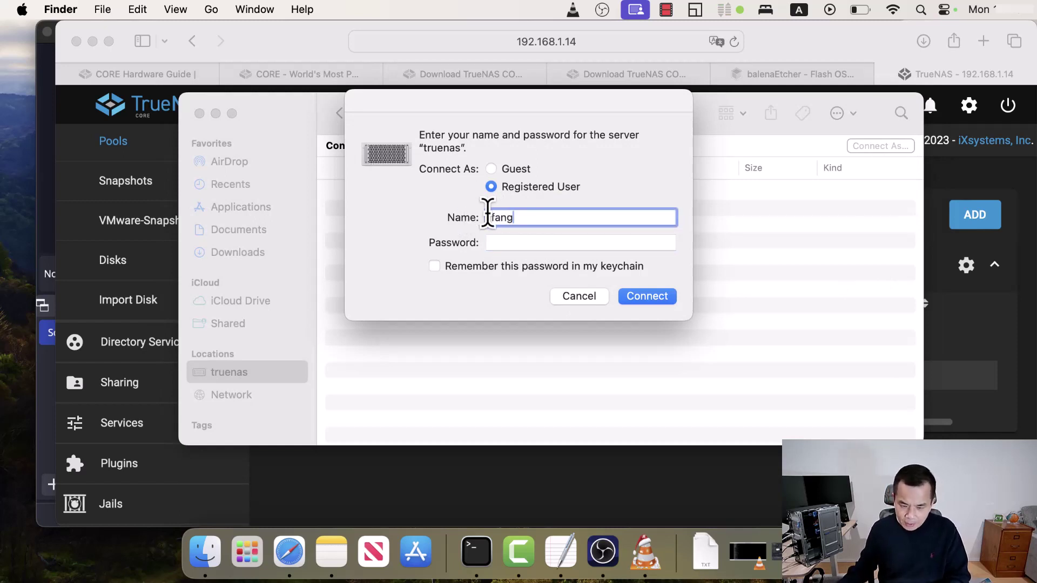
{"action": "left_click", "coordinate": [509, 243]}
{"action": "type", "text": "••••"}
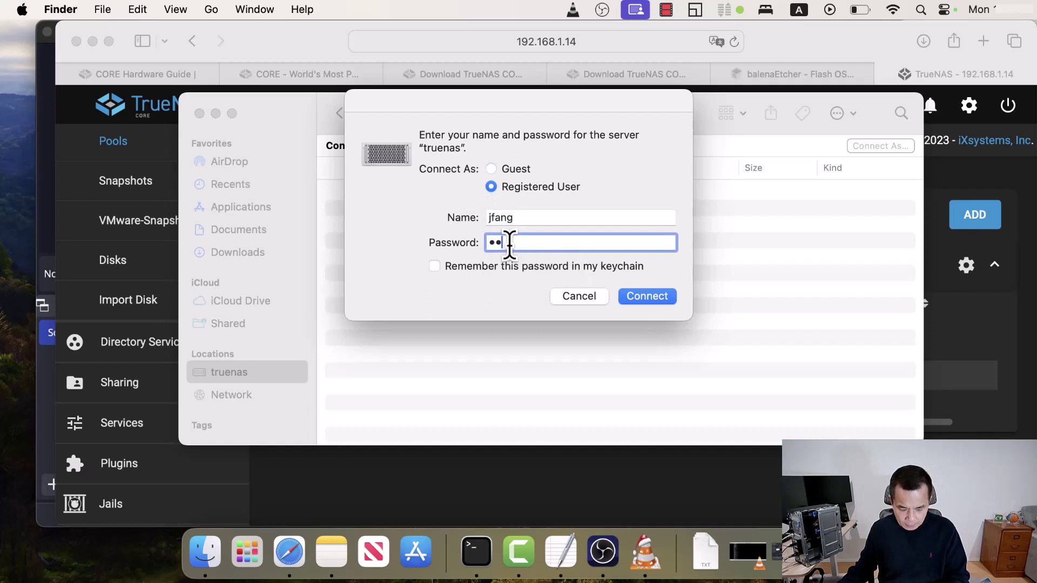
{"action": "left_click", "coordinate": [658, 301]}
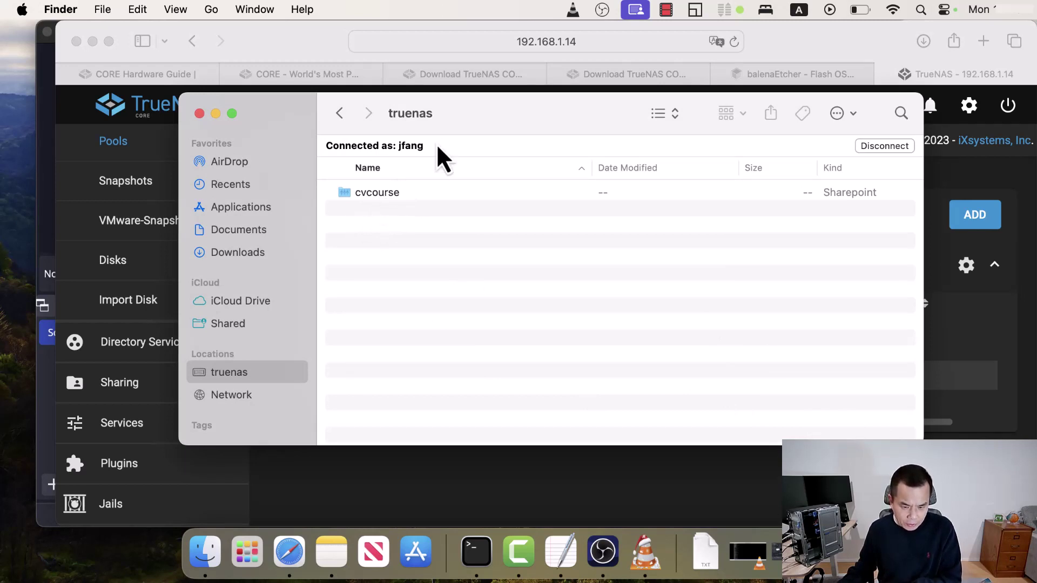
{"action": "left_click_drag", "start_coordinate": [485, 113], "coordinate": [775, 150]}
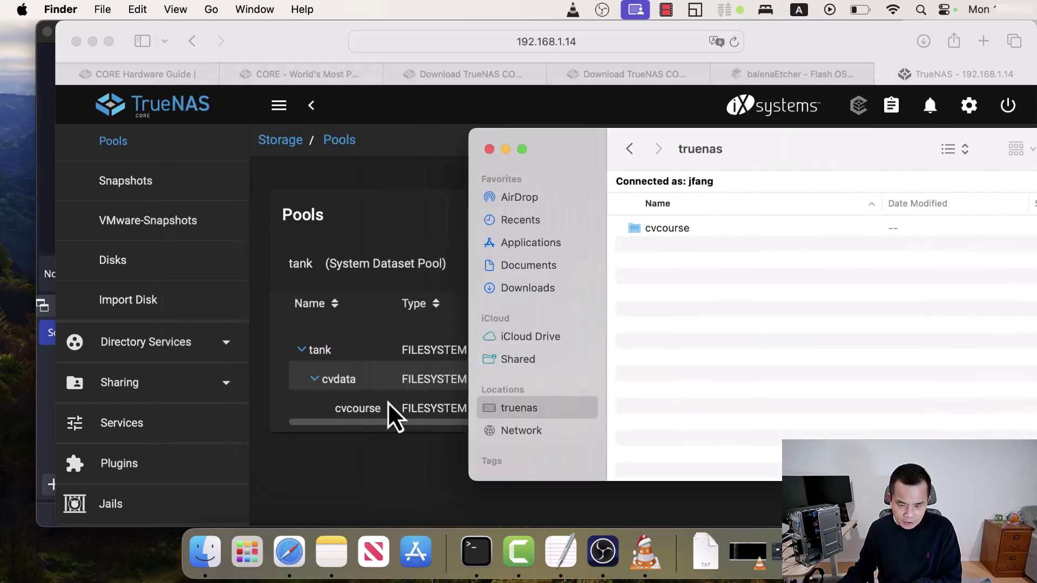
{"action": "left_click_drag", "start_coordinate": [589, 162], "coordinate": [416, 109]}
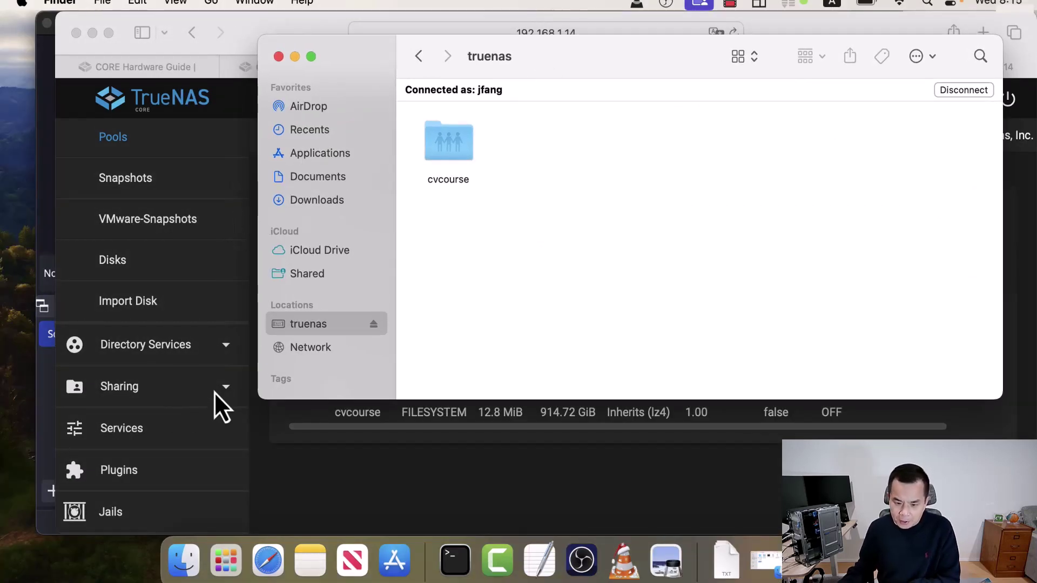
- Bring the TrueNAS web page forward and expand the Sharing menu's share types
{"action": "left_click", "coordinate": [219, 391]}
{"action": "left_click", "coordinate": [230, 402]}
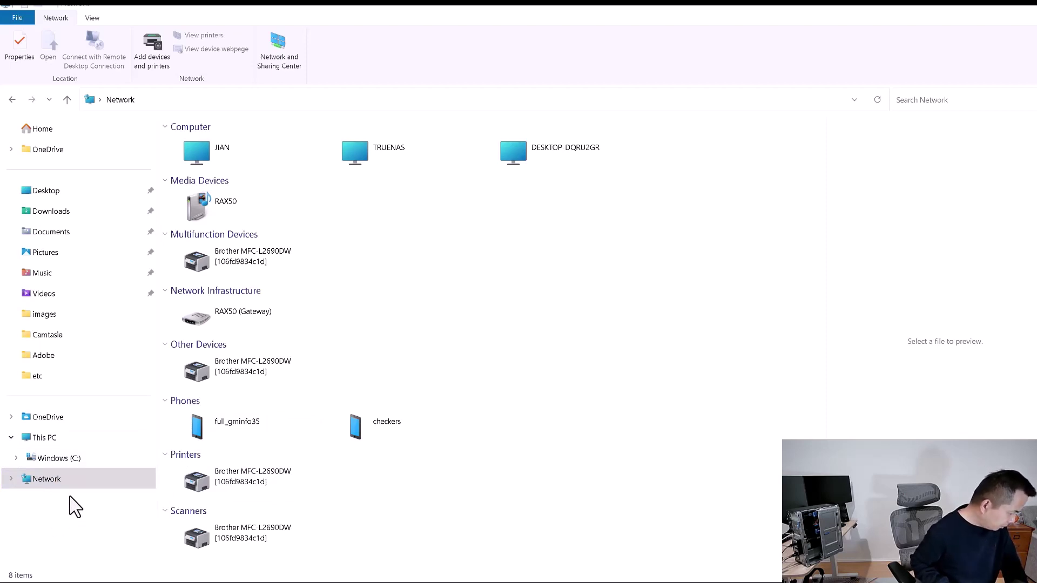
- Map \\192.168.1.14\cvcourse as network drive Z:
{"action": "right_click", "coordinate": [54, 482]}
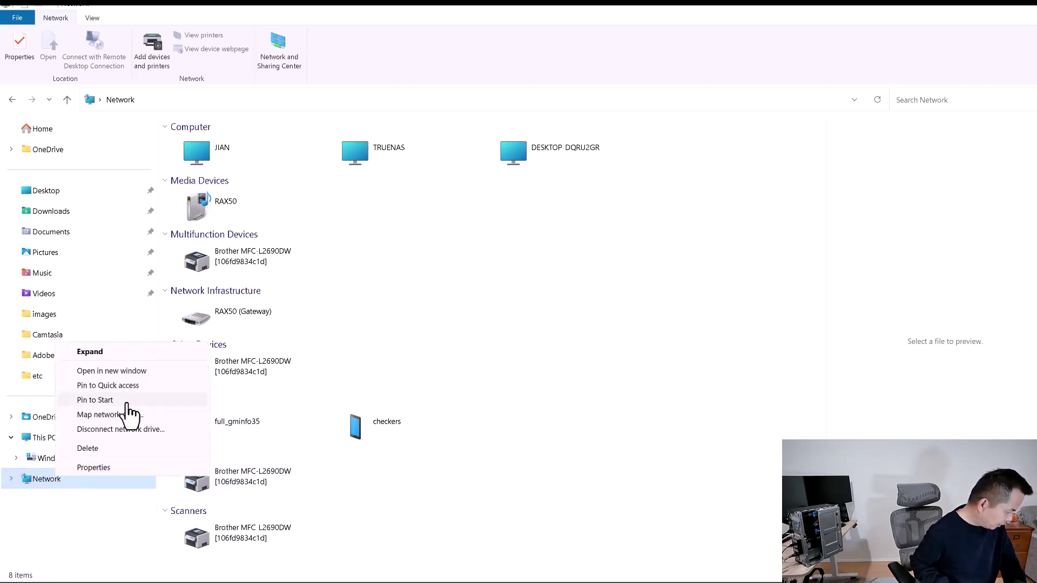
{"action": "left_click", "coordinate": [127, 416]}
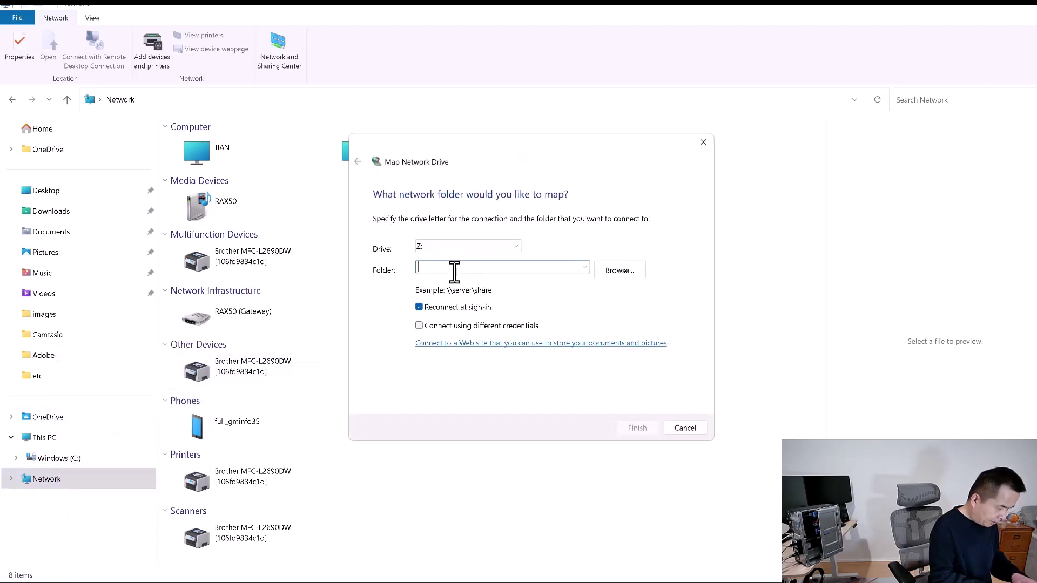
{"action": "type", "text": "\\\\192.168.1.14"}
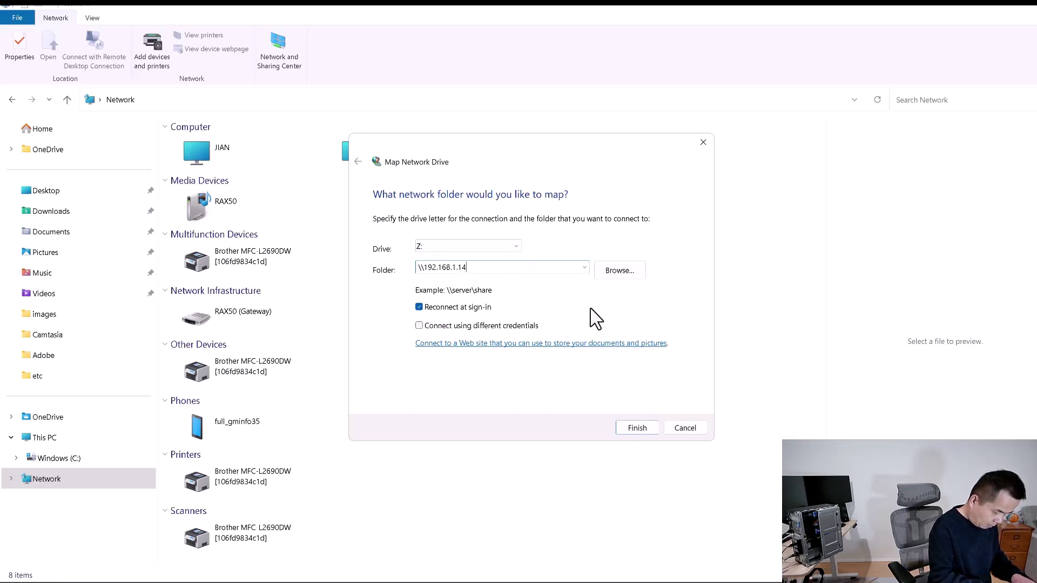
{"action": "left_click", "coordinate": [626, 282]}
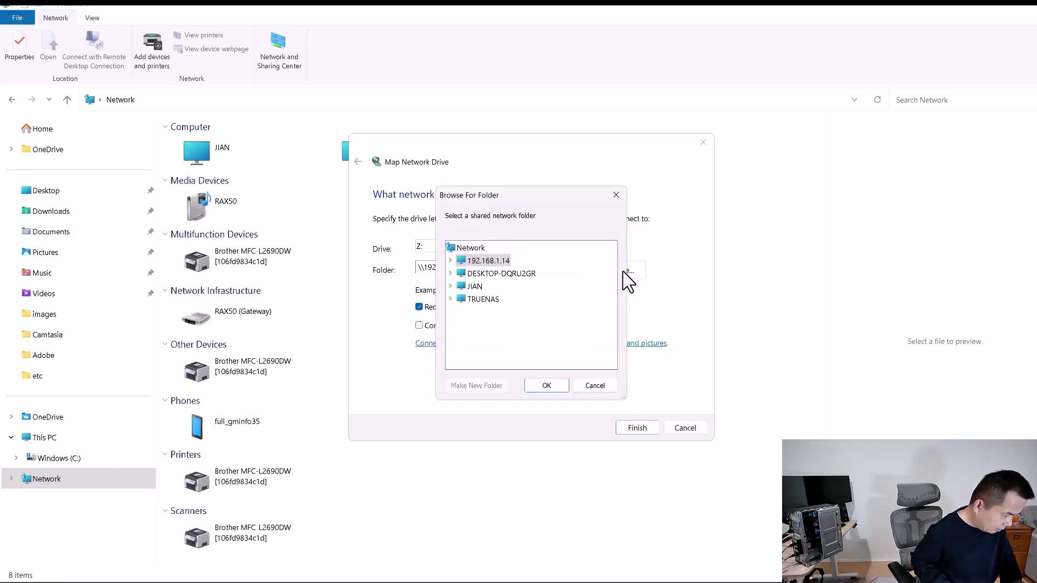
{"action": "left_click", "coordinate": [451, 260]}
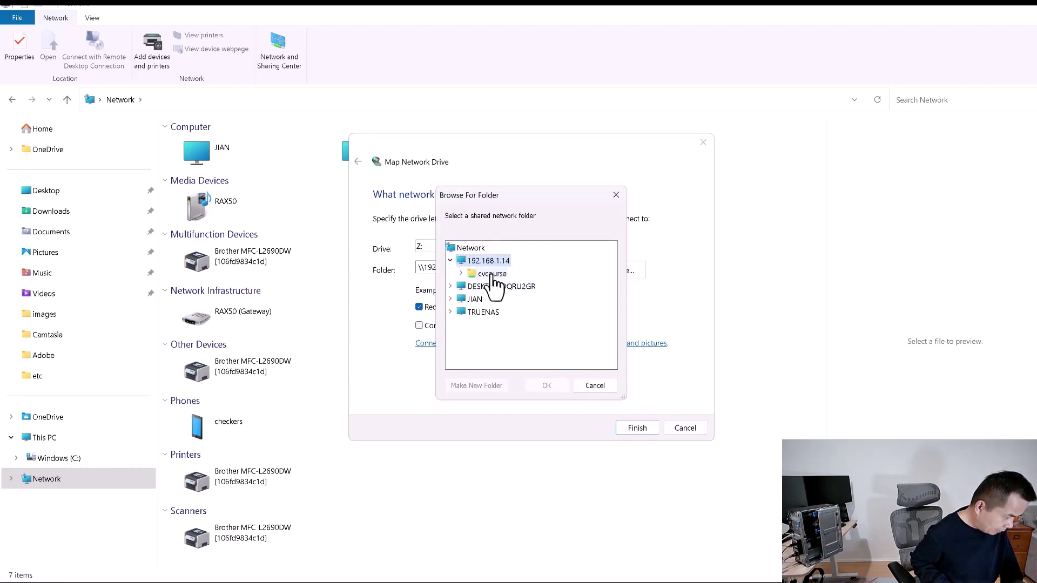
{"action": "left_click", "coordinate": [492, 274]}
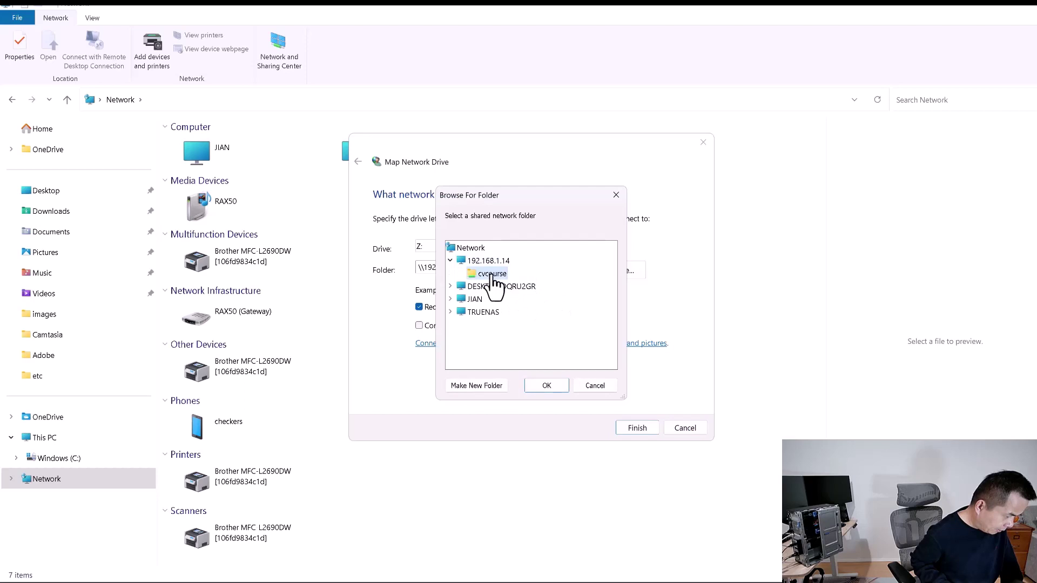
{"action": "left_click", "coordinate": [547, 385]}
{"action": "key", "text": "Return"}
- Open the TRUENAS computer's shares and the empty cvcourse folder
{"action": "double_click", "coordinate": [359, 160]}
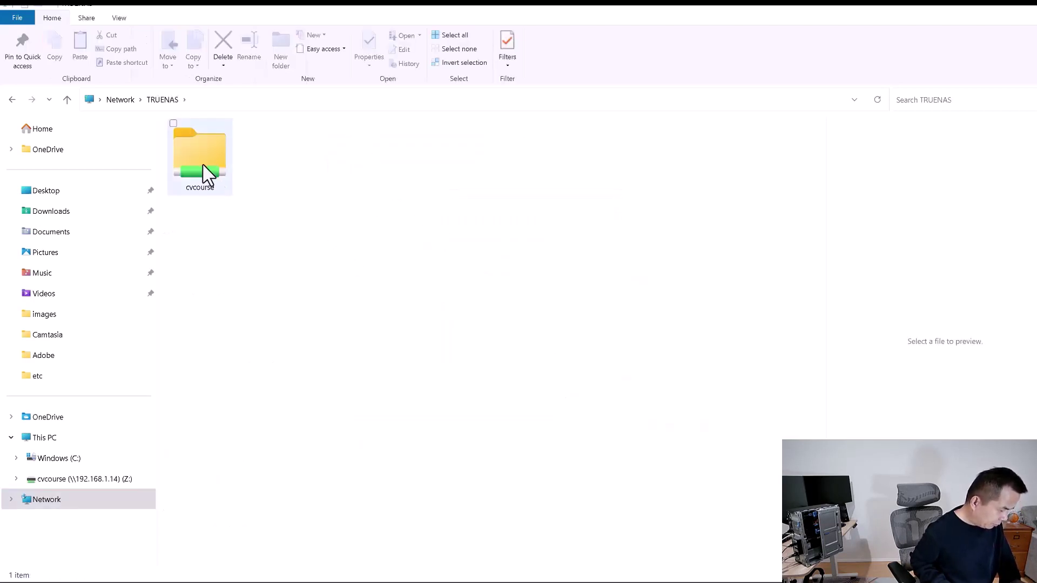
{"action": "left_click", "coordinate": [198, 156]}
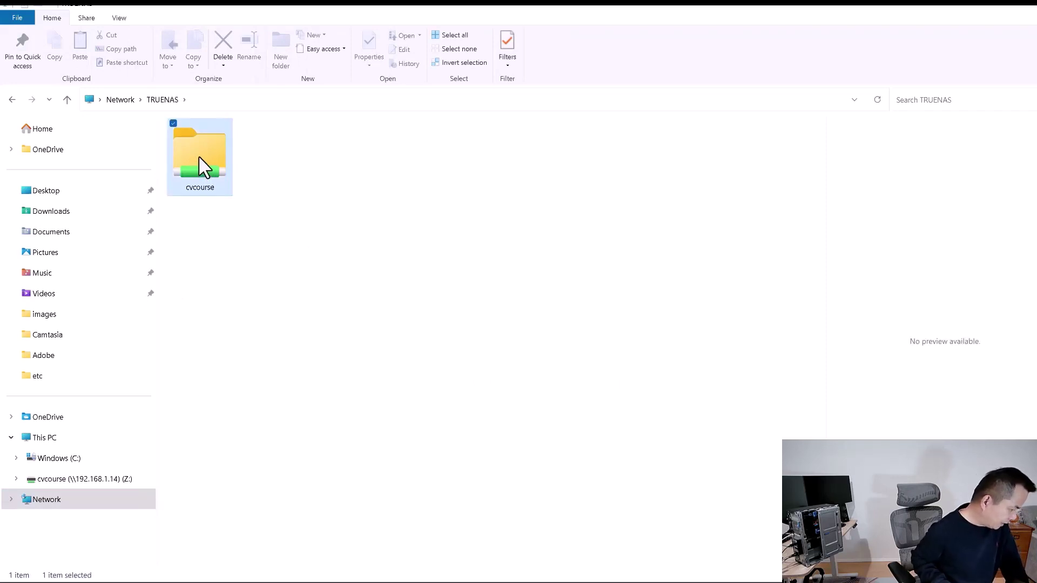
{"action": "double_click", "coordinate": [199, 155]}
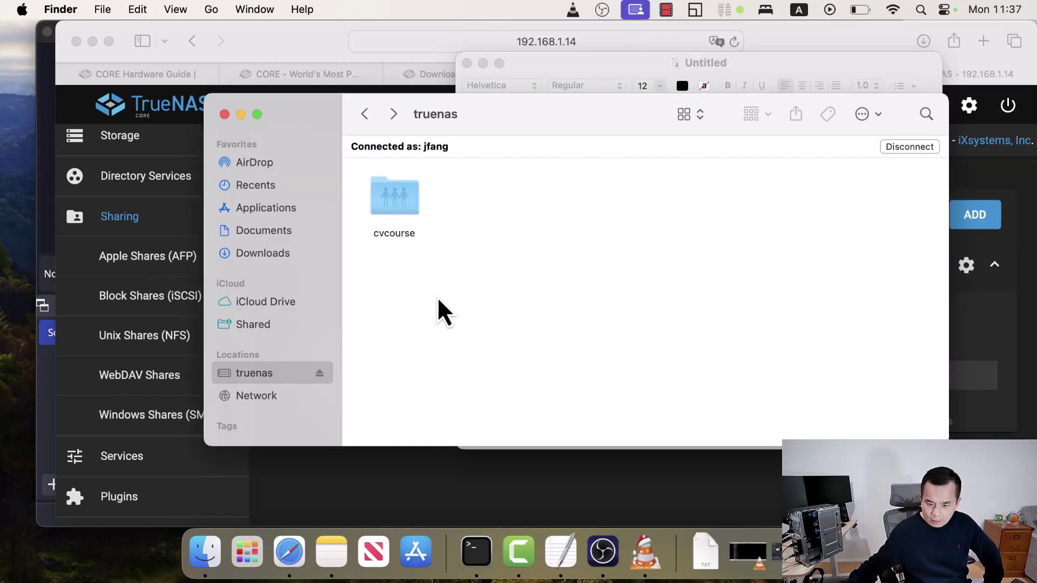
- Open the cvcourse share and a second Finder window showing Downloads beside it
{"action": "left_click", "coordinate": [399, 206]}
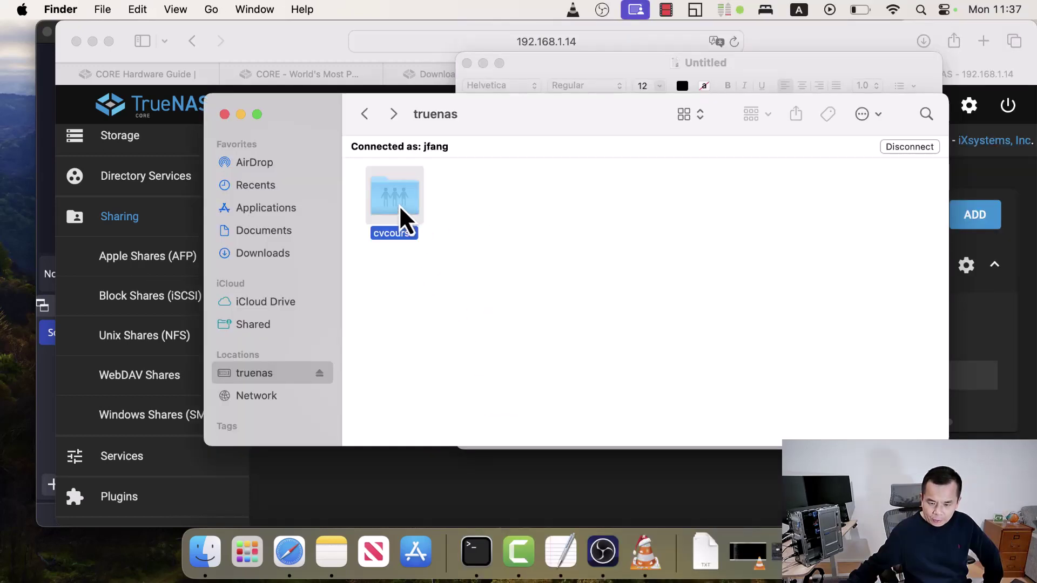
{"action": "double_click", "coordinate": [399, 205]}
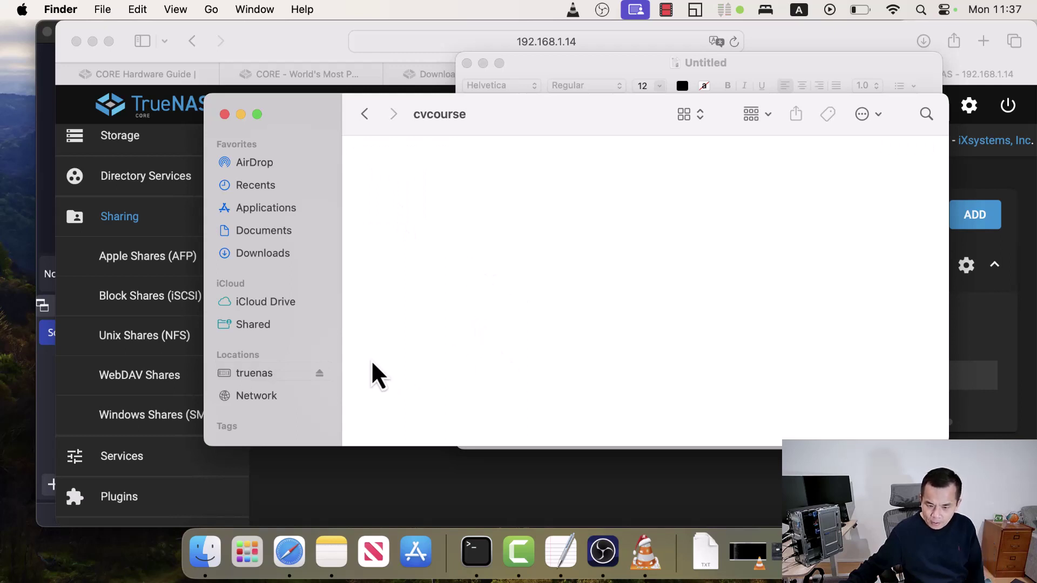
{"action": "key", "text": "super+n"}
{"action": "left_click", "coordinate": [336, 345]}
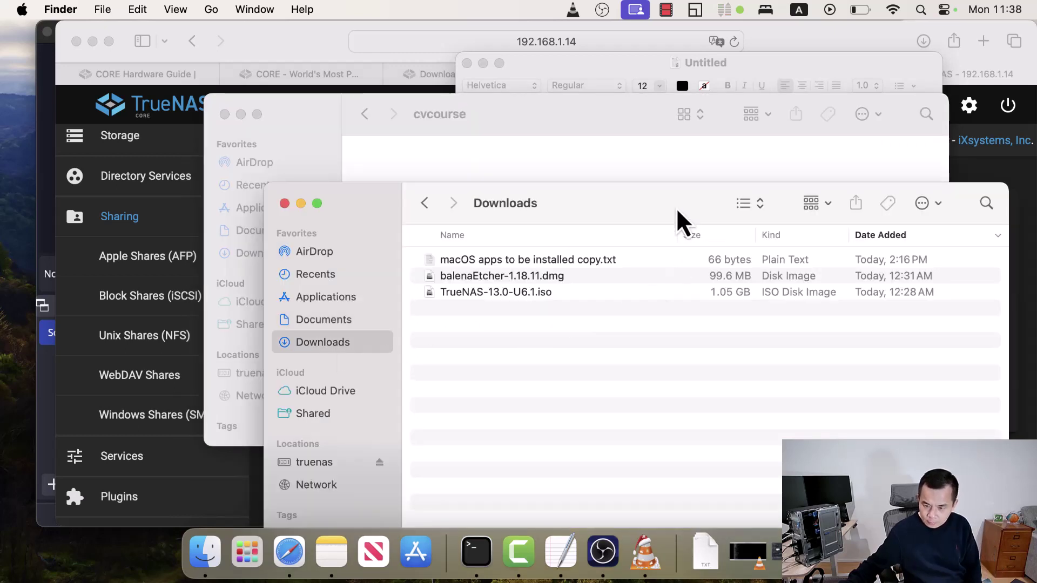
{"action": "left_click_drag", "start_coordinate": [664, 213], "coordinate": [671, 276]}
{"action": "left_click_drag", "start_coordinate": [601, 272], "coordinate": [635, 293]}
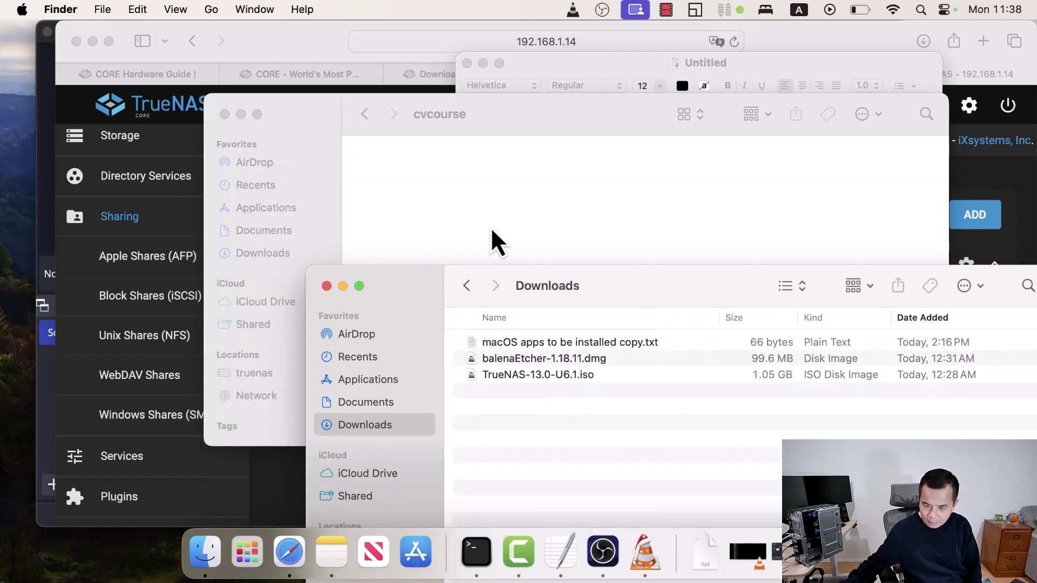
- Copy 'macOS apps to be installed copy.txt' into cvcourse and open it in TextEdit
{"action": "left_click", "coordinate": [626, 345]}
{"action": "left_click_drag", "start_coordinate": [627, 348], "coordinate": [507, 225]}
{"action": "left_click_drag", "start_coordinate": [529, 348], "coordinate": [424, 215]}
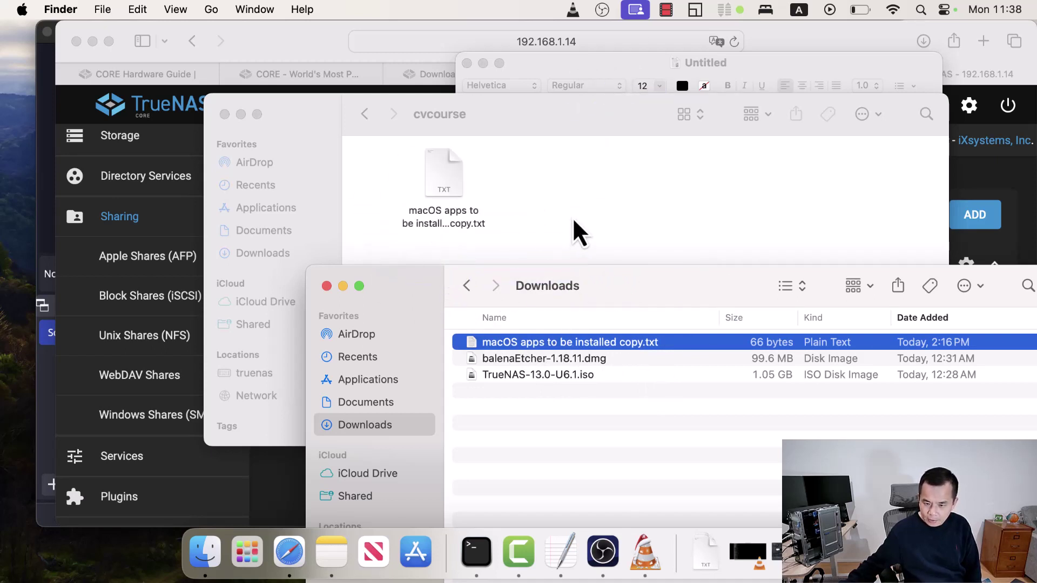
{"action": "left_click", "coordinate": [577, 224]}
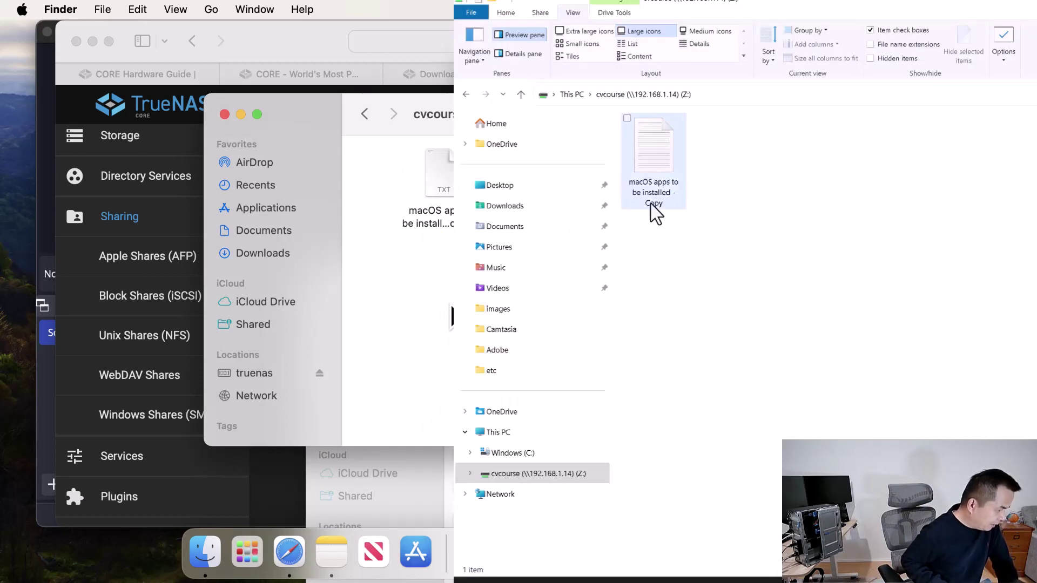
{"action": "double_click", "coordinate": [439, 208]}
{"action": "double_click", "coordinate": [439, 208]}
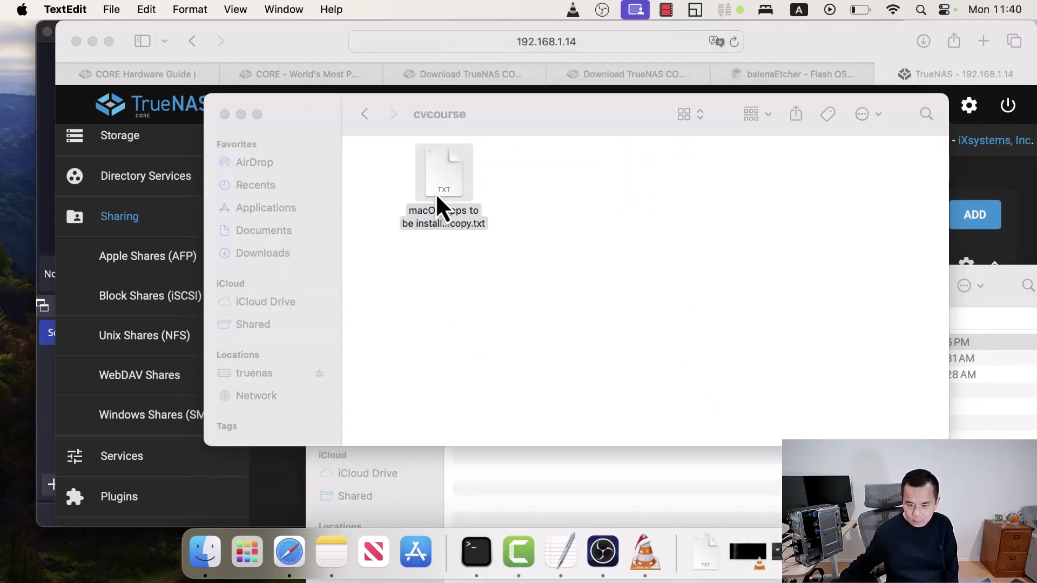